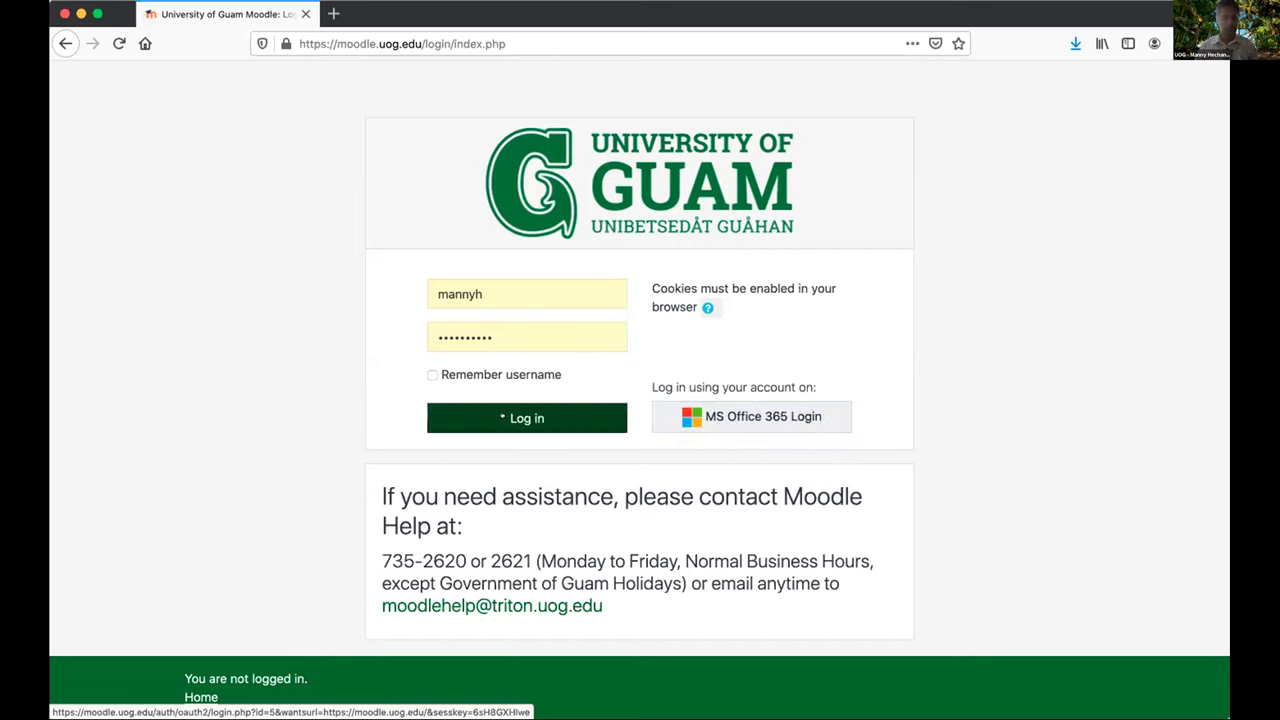
Log in to the University of Guam Moodle site with the prefilled account credentials
click(435, 416)
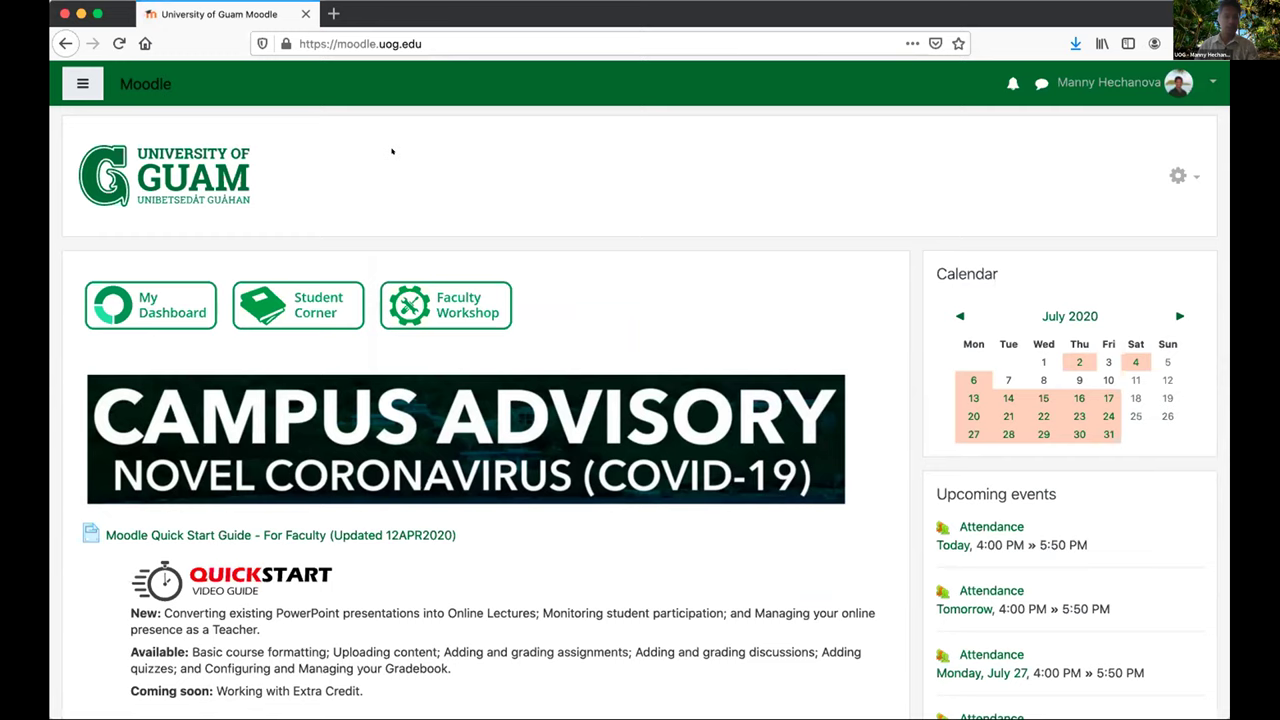
click(333, 13)
click(354, 43)
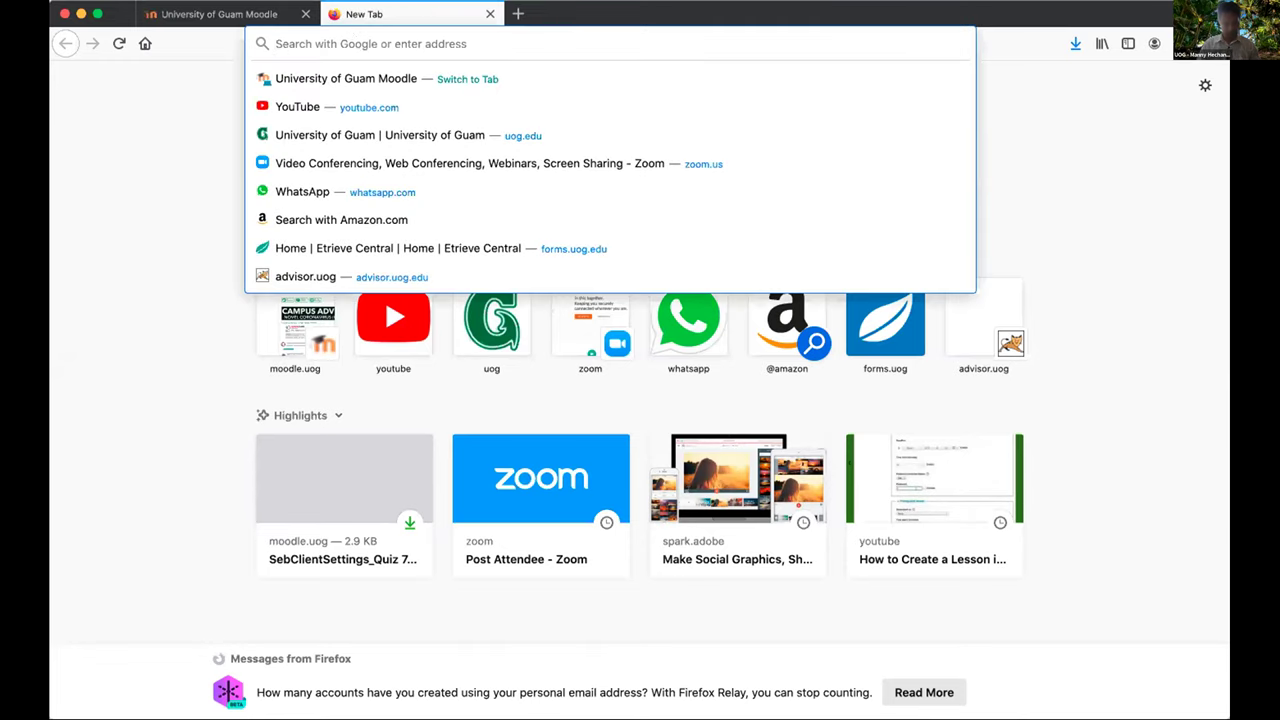
text(www.mozilla.org/)
key(Return)
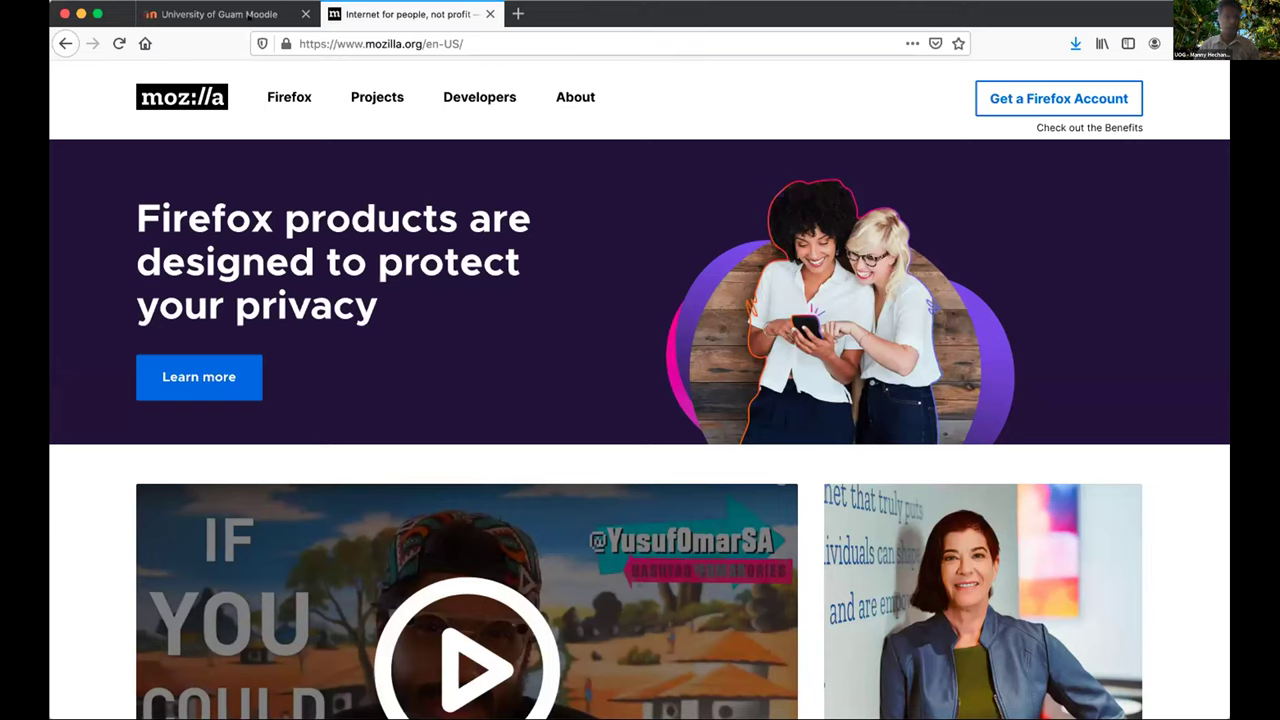
Return to the University of Guam Moodle site and look over its front page and the navigation drawer's course list
click(247, 14)
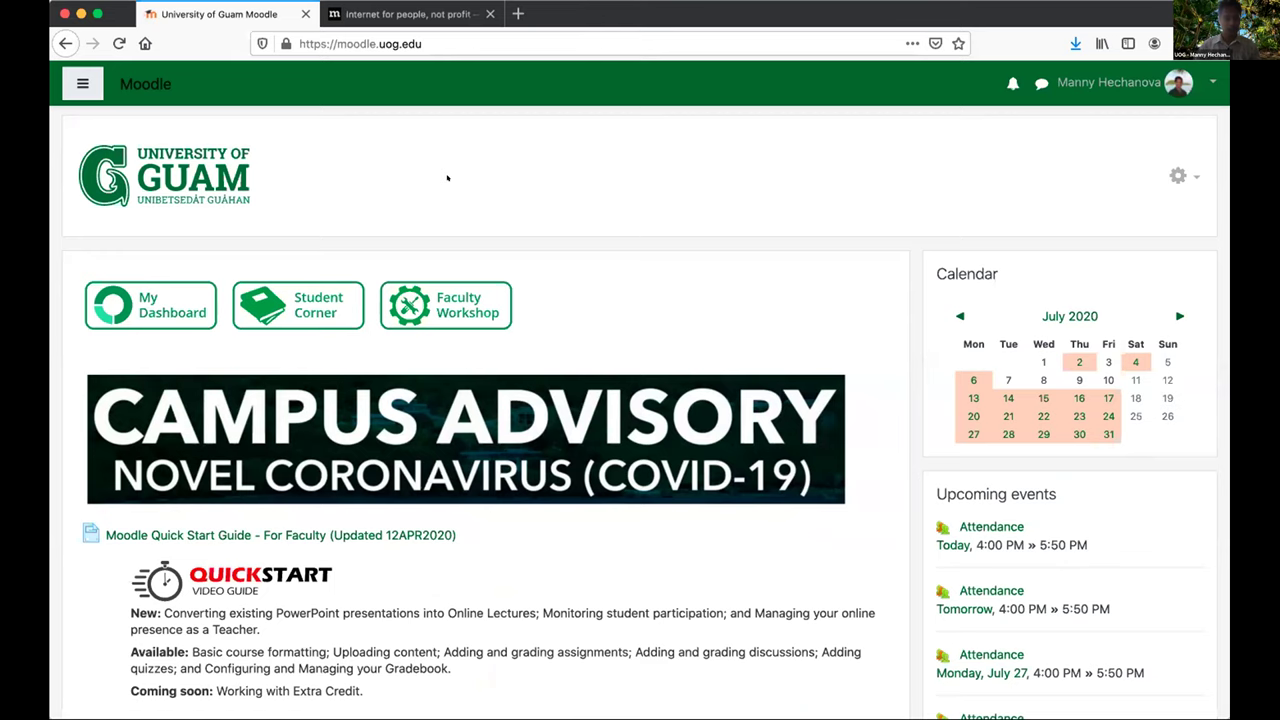
scroll(487, 203, down, 5)
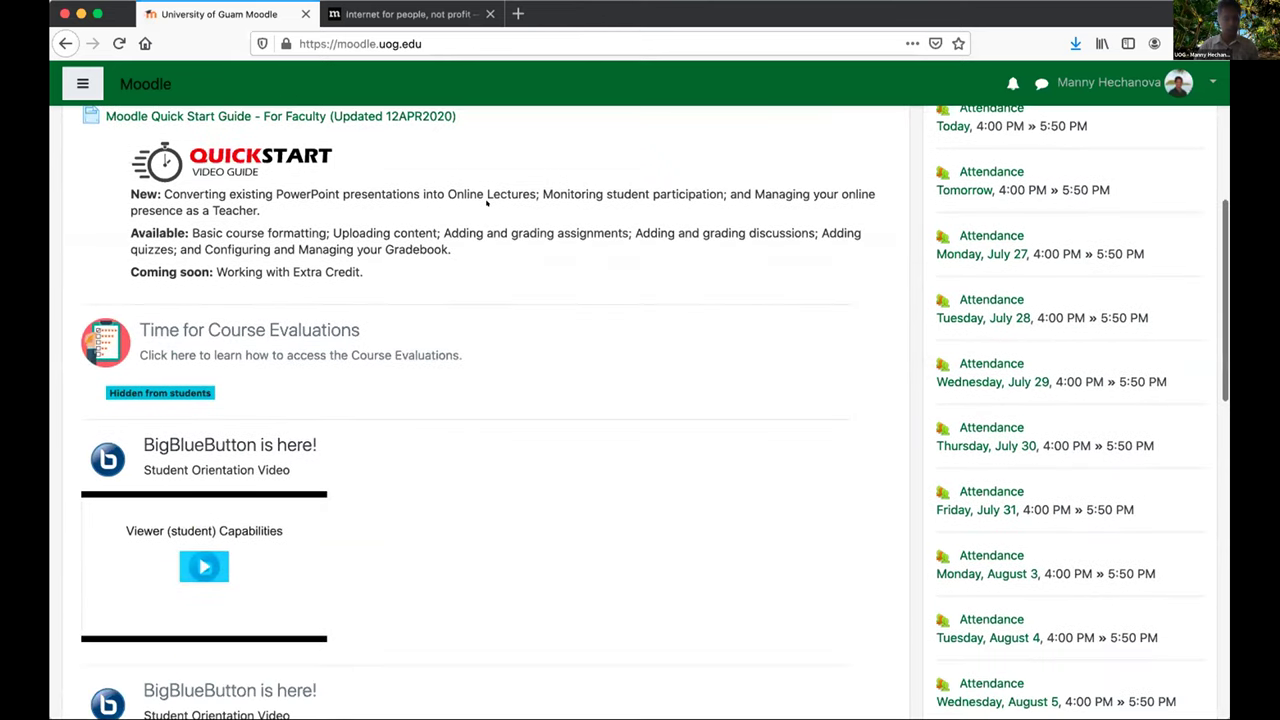
scroll(433, 204, up, 5)
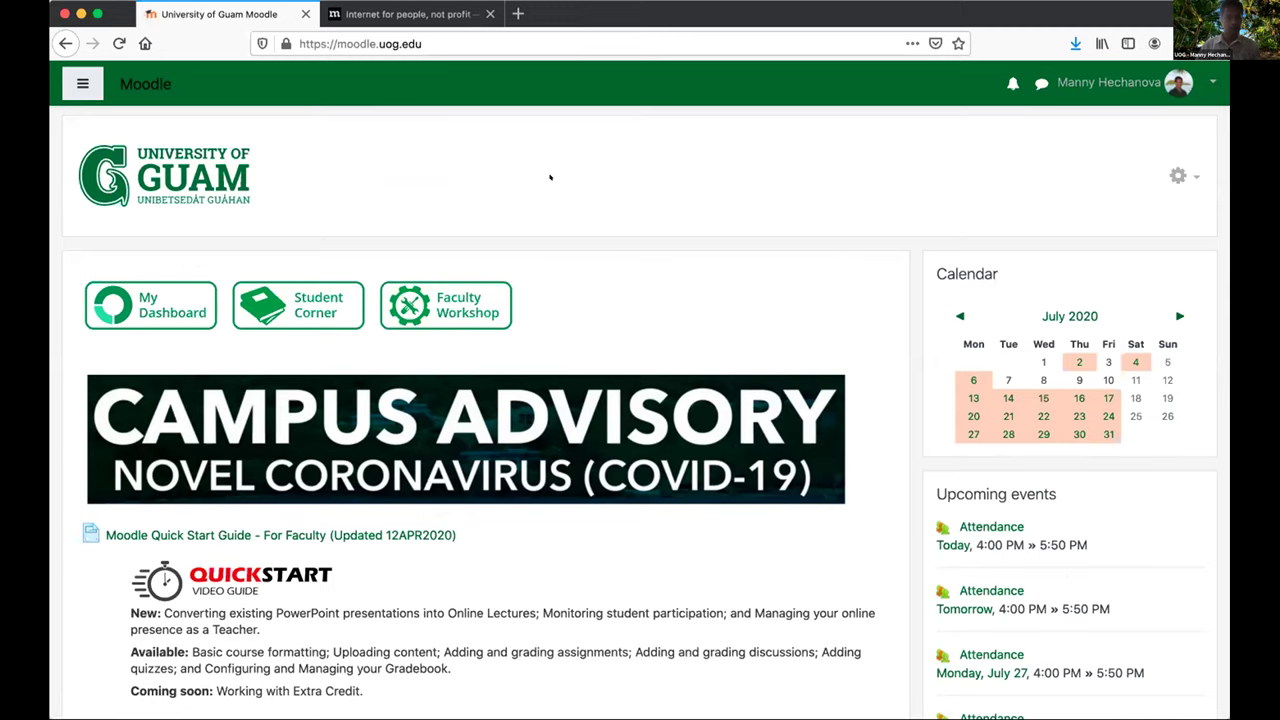
scroll(570, 190, up, 1)
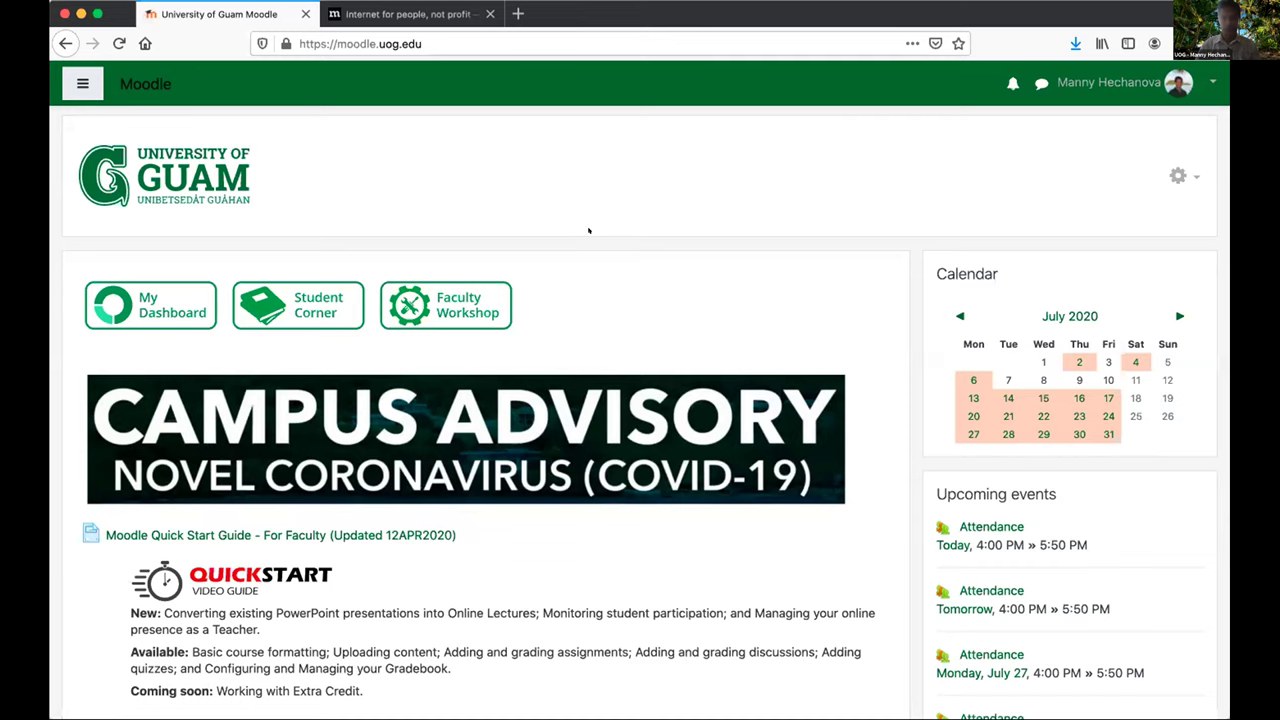
click(72, 84)
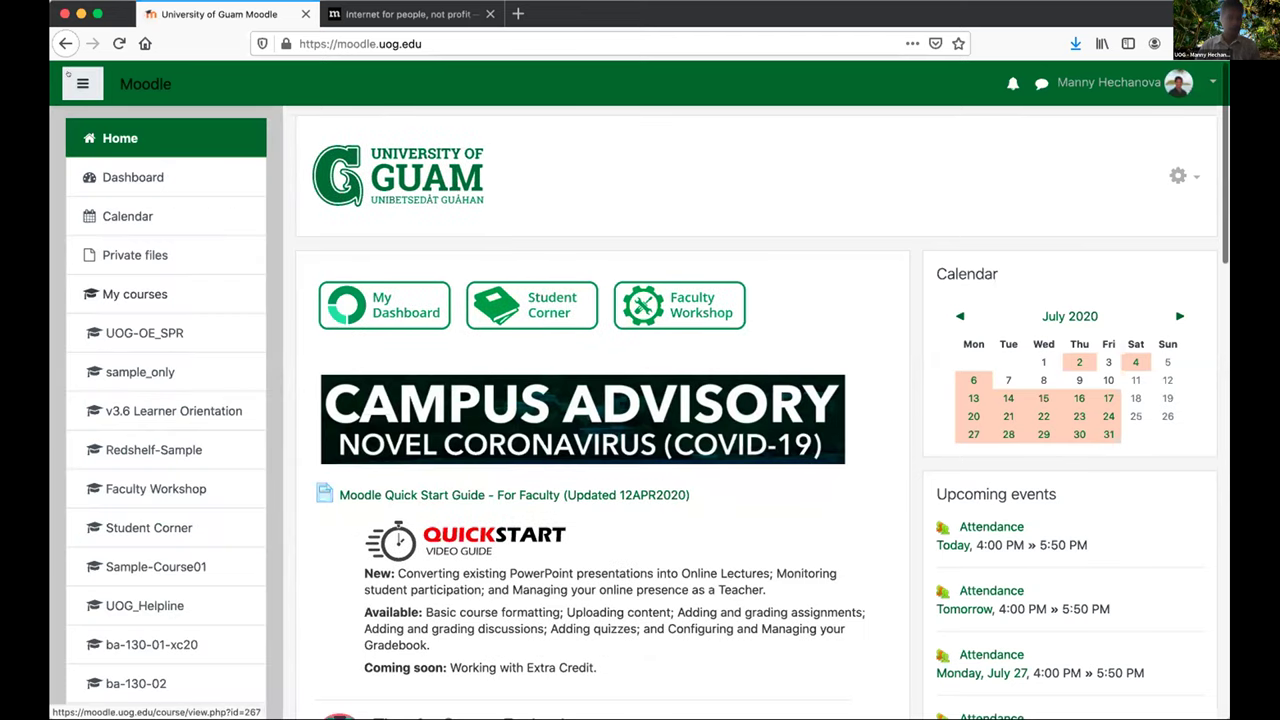
click(73, 80)
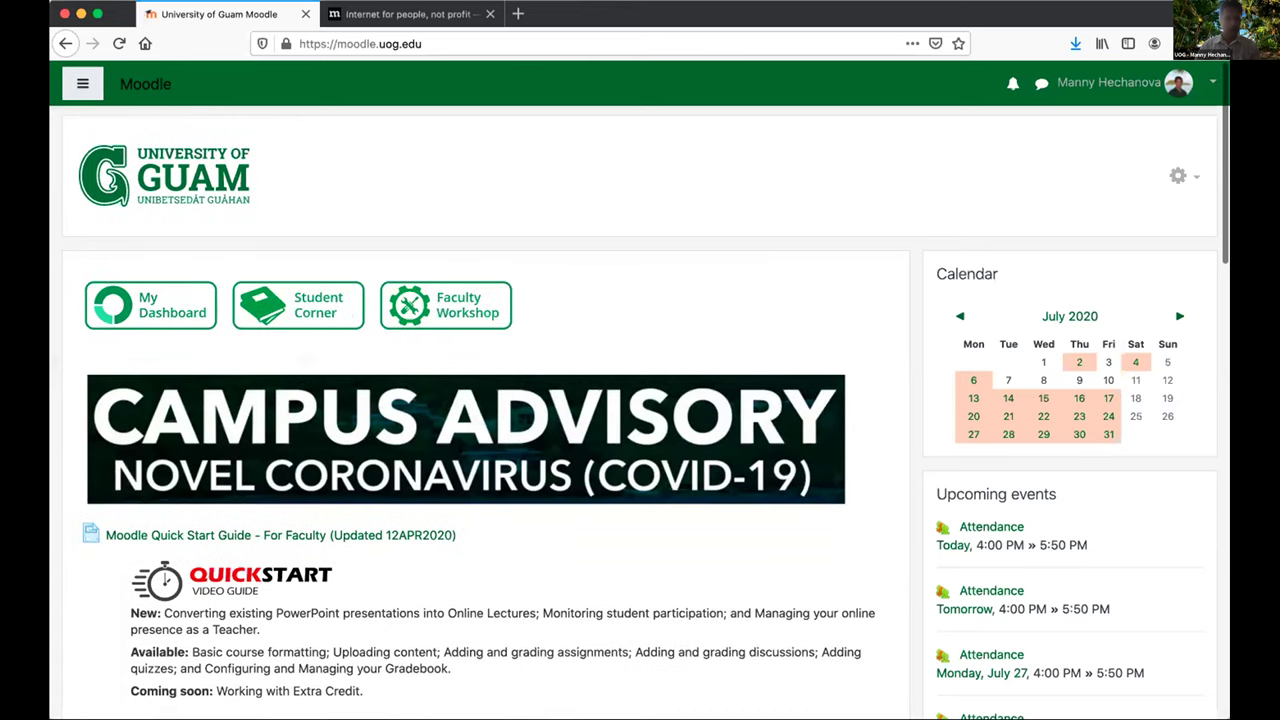
Look through the rest of the Moodle front page and open My Dashboard
scroll(459, 450, down, 15)
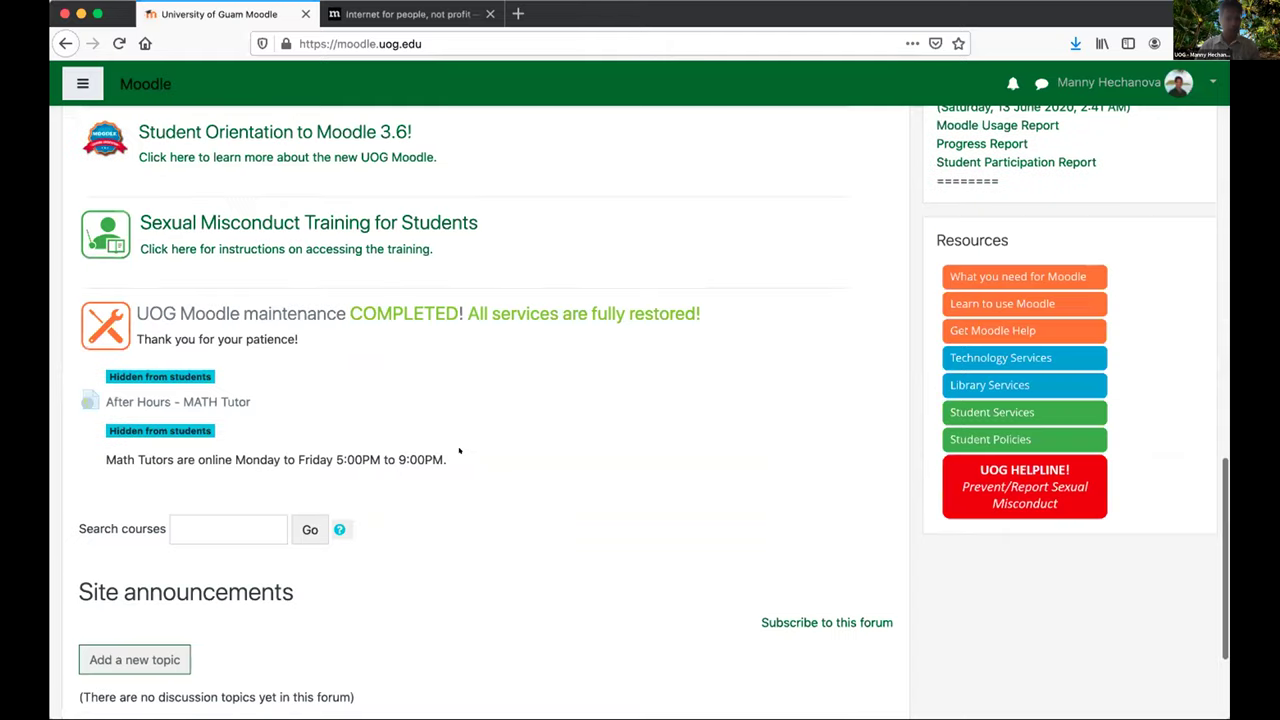
scroll(459, 450, up, 10)
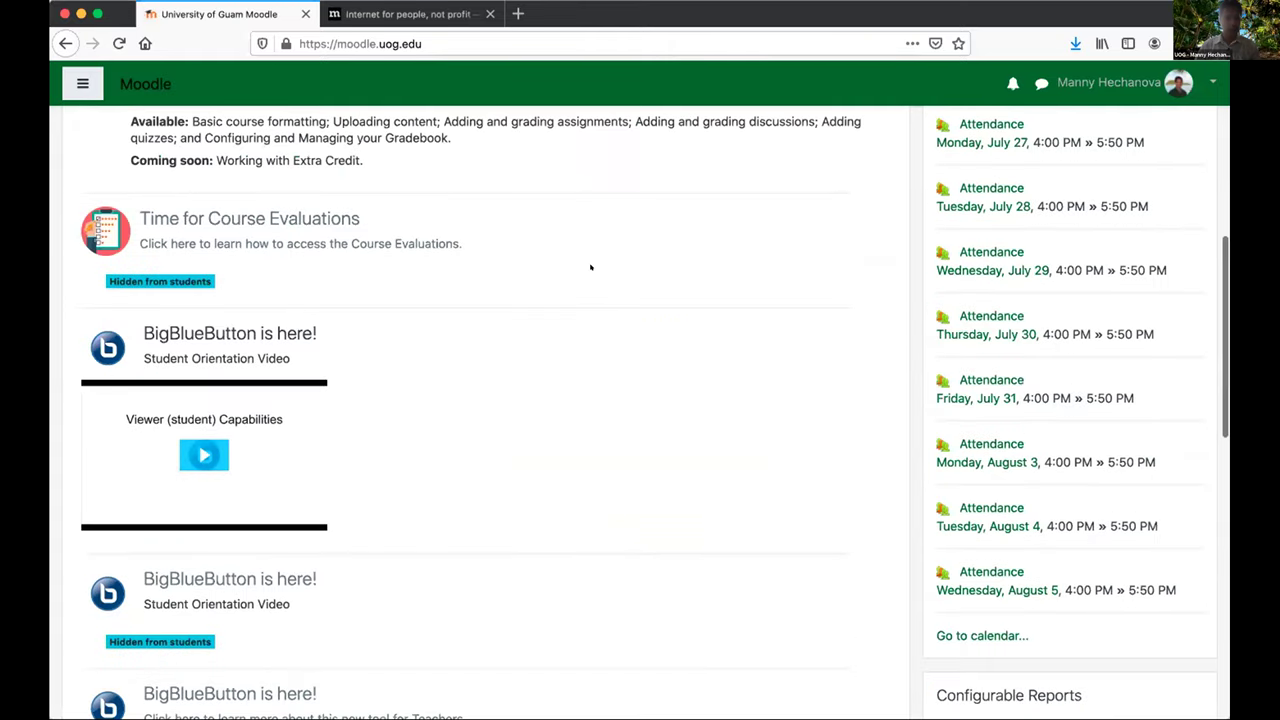
scroll(590, 267, up, 6)
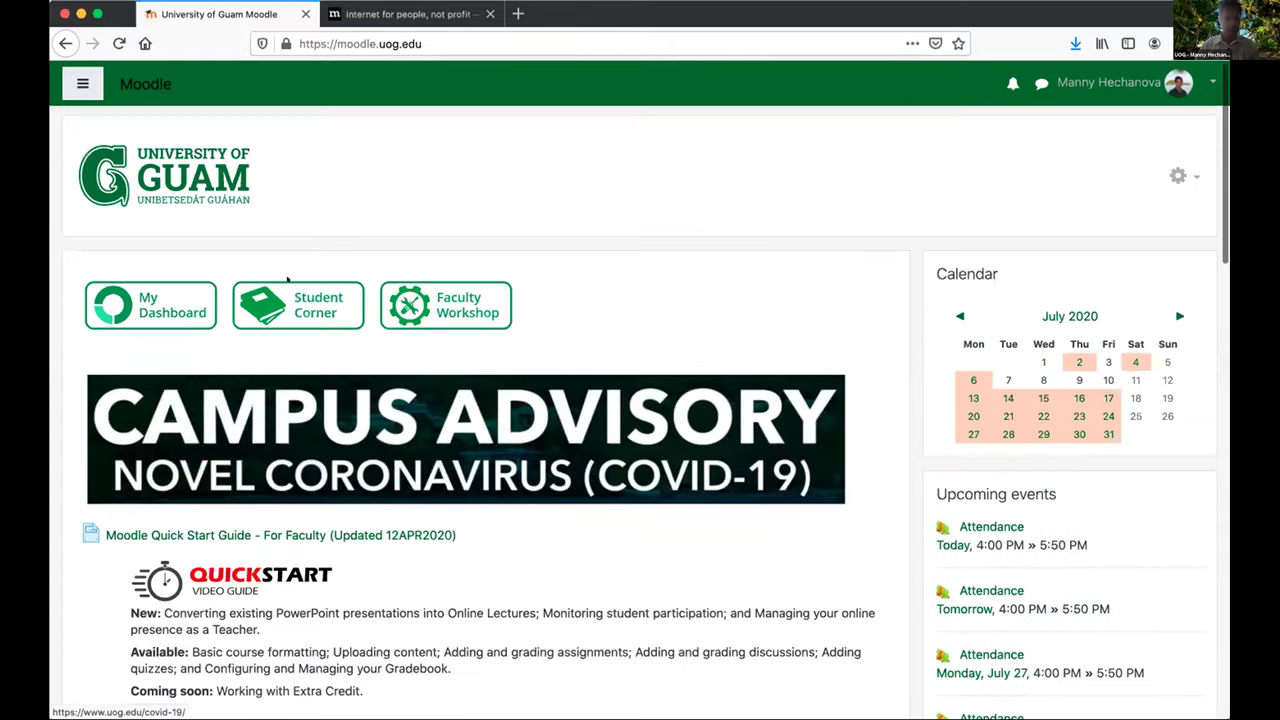
click(146, 311)
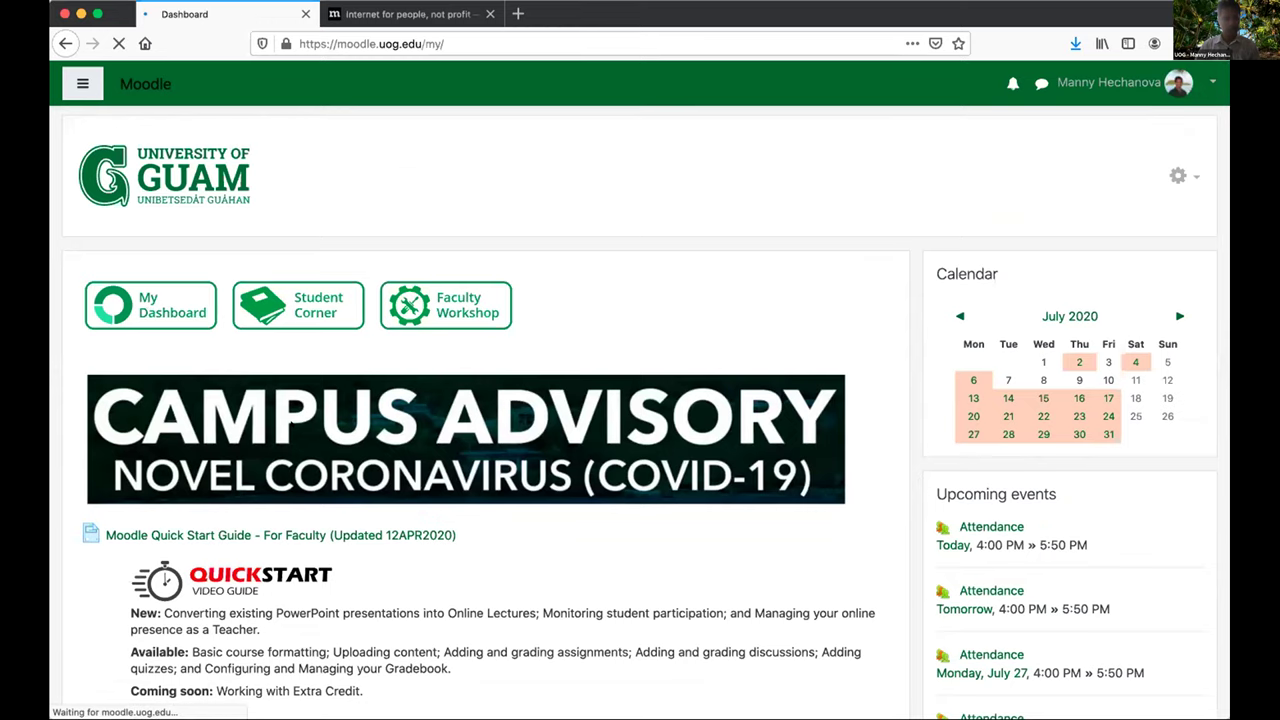
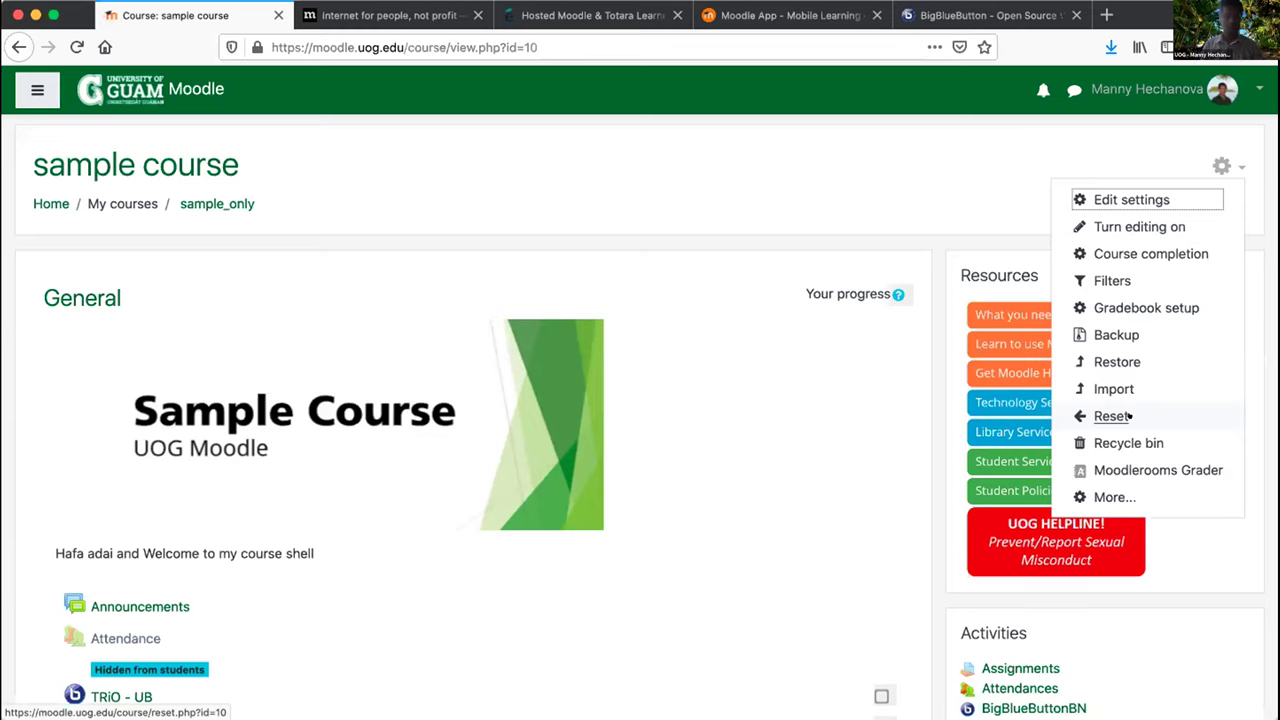
Open the sample course's full course administration page and review its settings, reports, badges and question bank options
click(1106, 496)
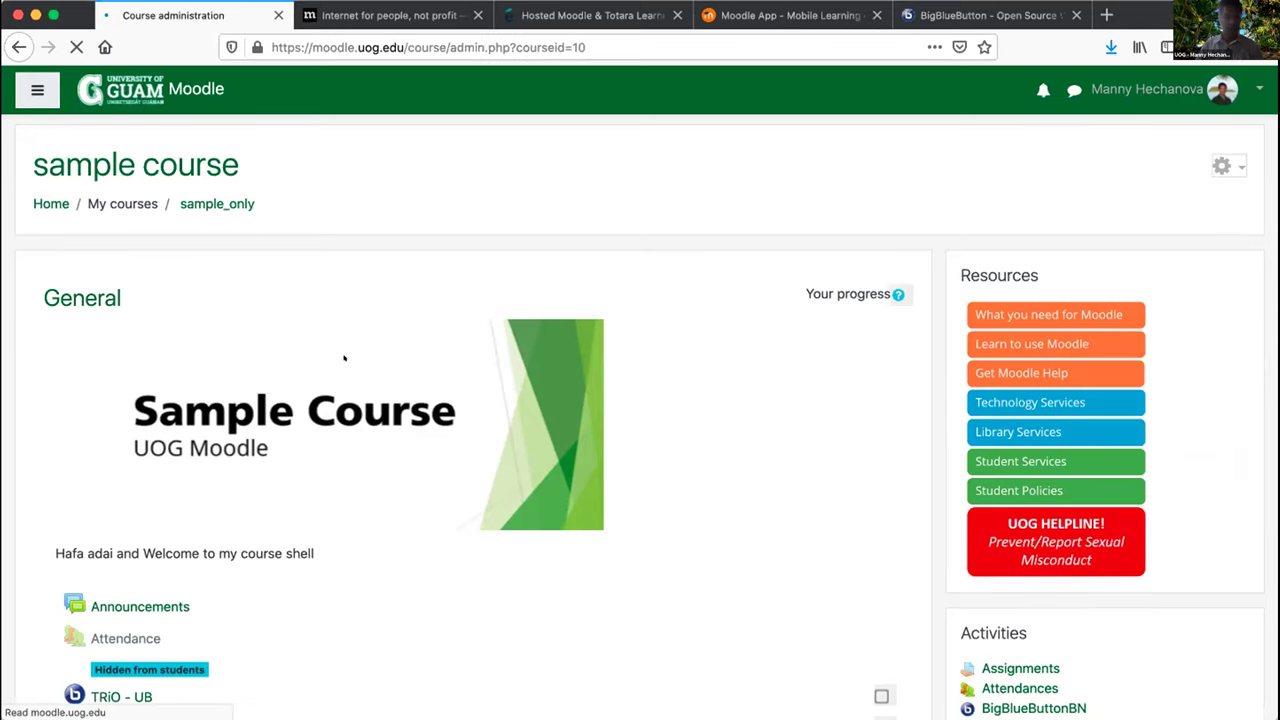
scroll(416, 332, down, 4)
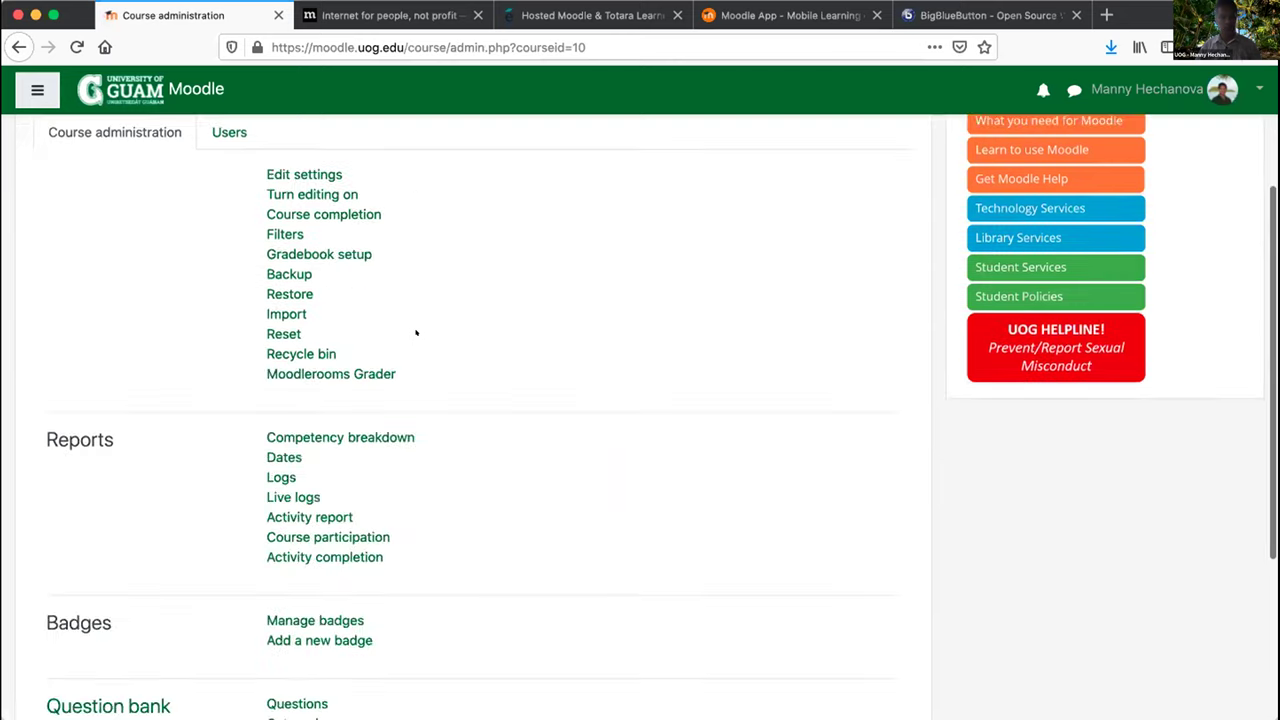
scroll(416, 332, up, 4)
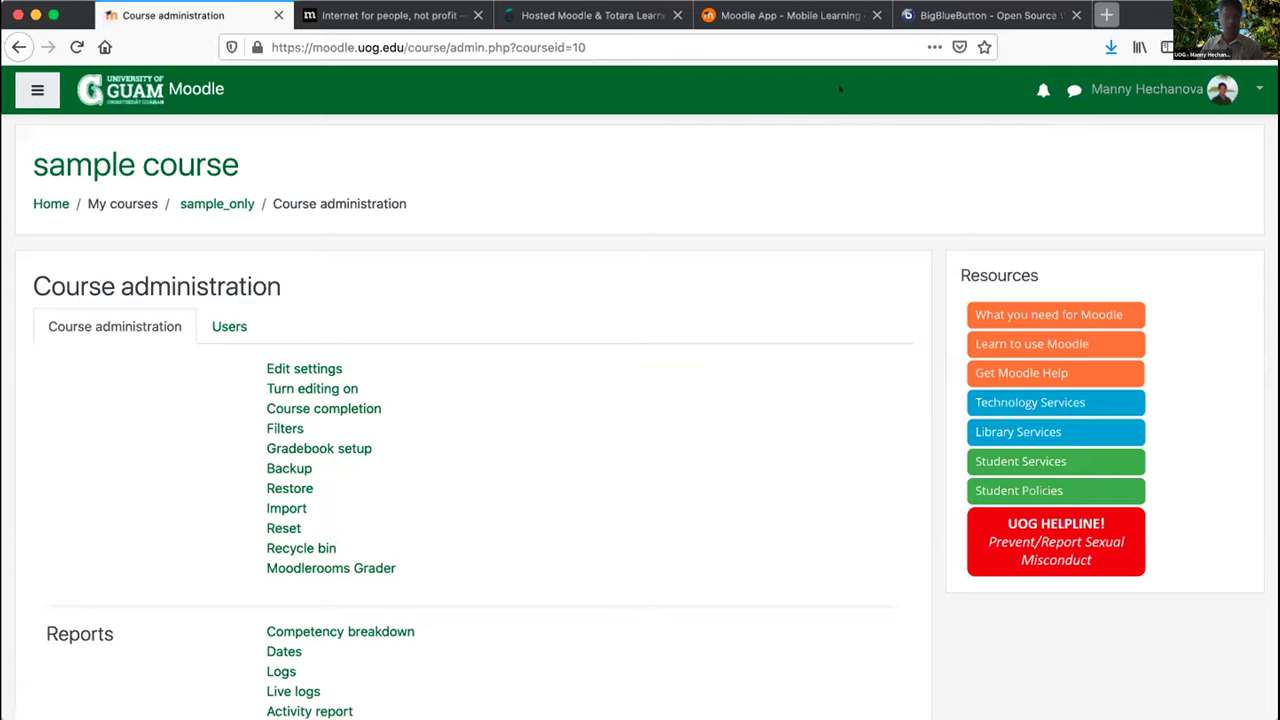
Search the web for "moodle plugin" in a new tab and open the Moodle plugins directory
key(super+t)
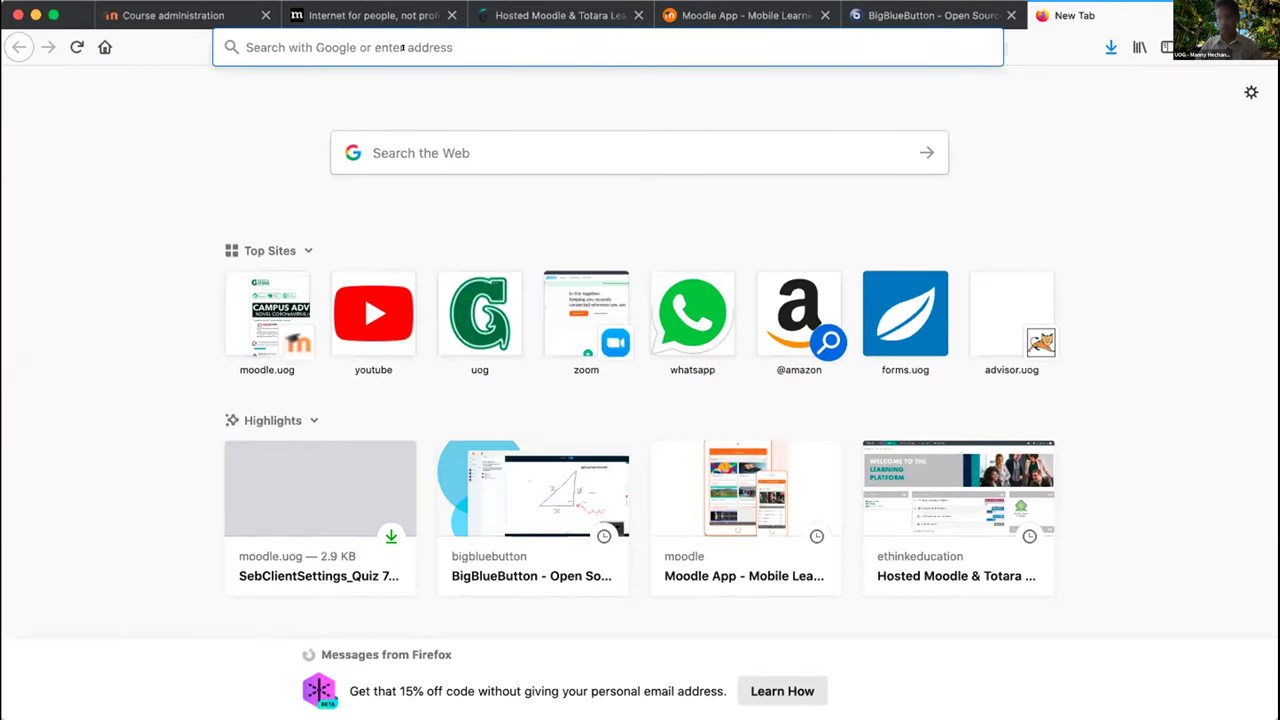
click(373, 35)
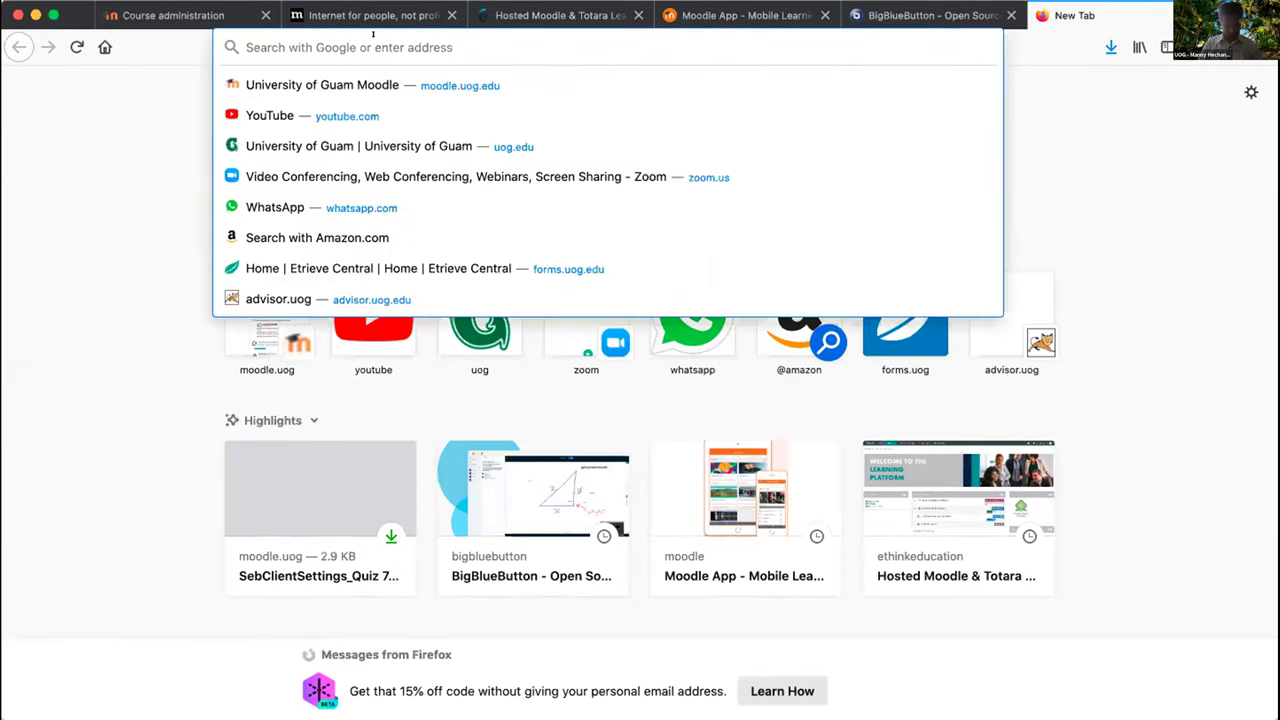
text(moodel)
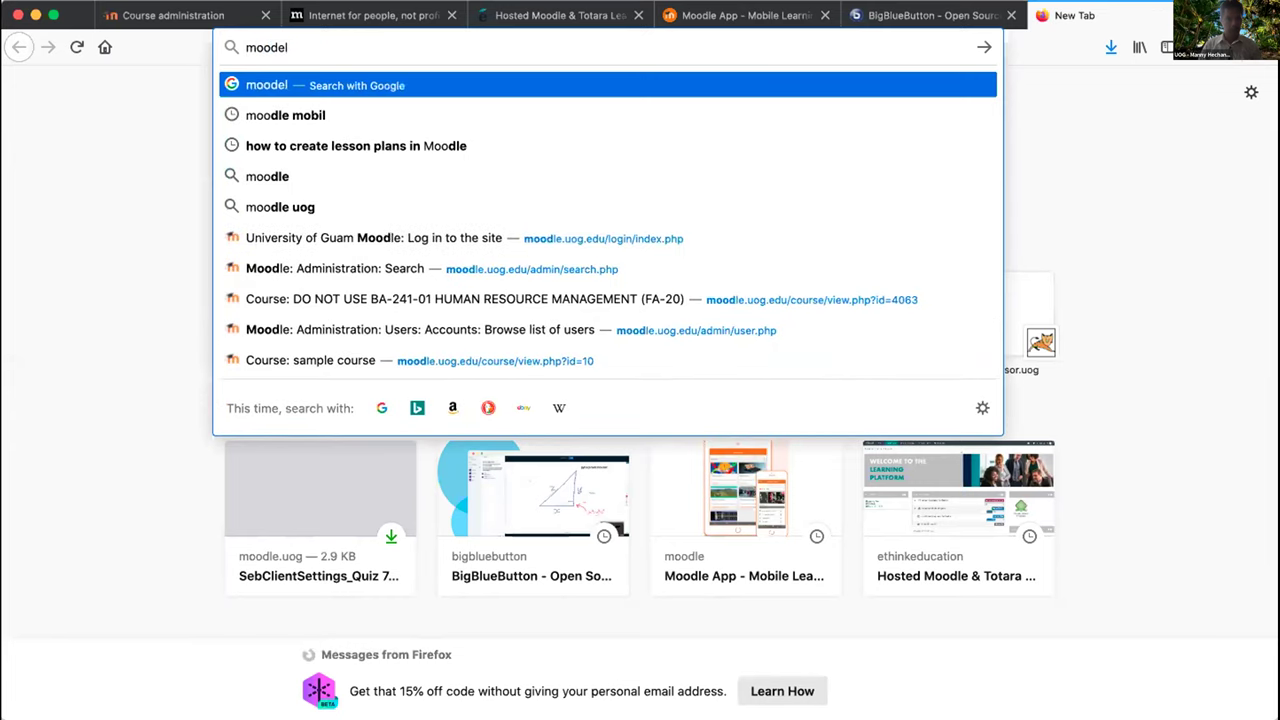
key(BackSpace)
key(BackSpace)
text(le pu)
key(BackSpace)
text(lugin)
key(Return)
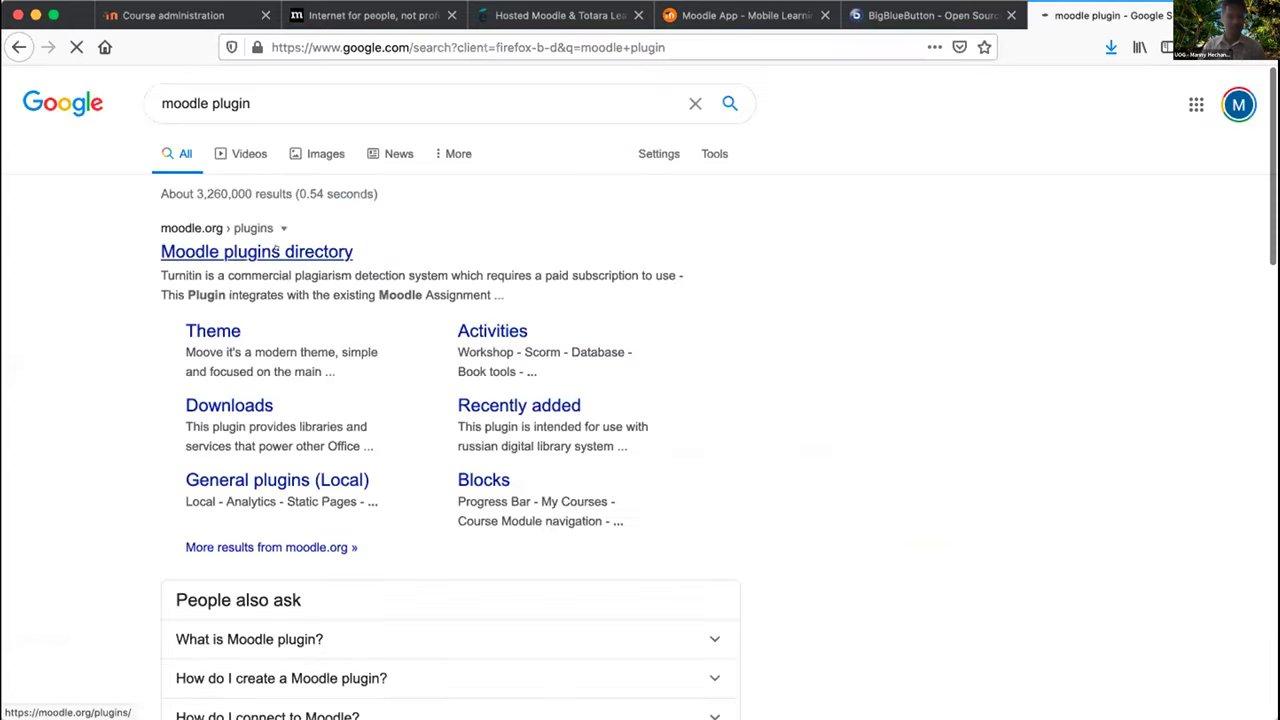
click(275, 251)
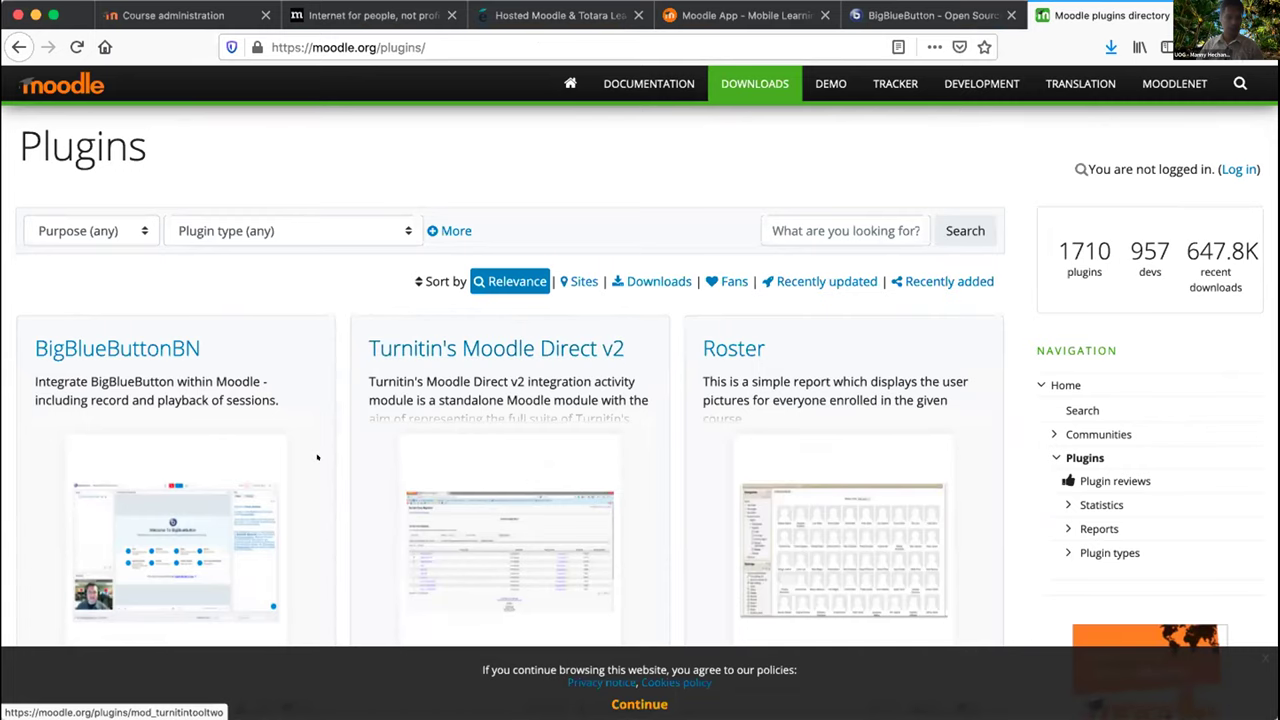
Browse the Moodle plugins directory and examine the names and descriptions of the listed plugins
scroll(162, 279, down, 1)
scroll(162, 279, down, 2)
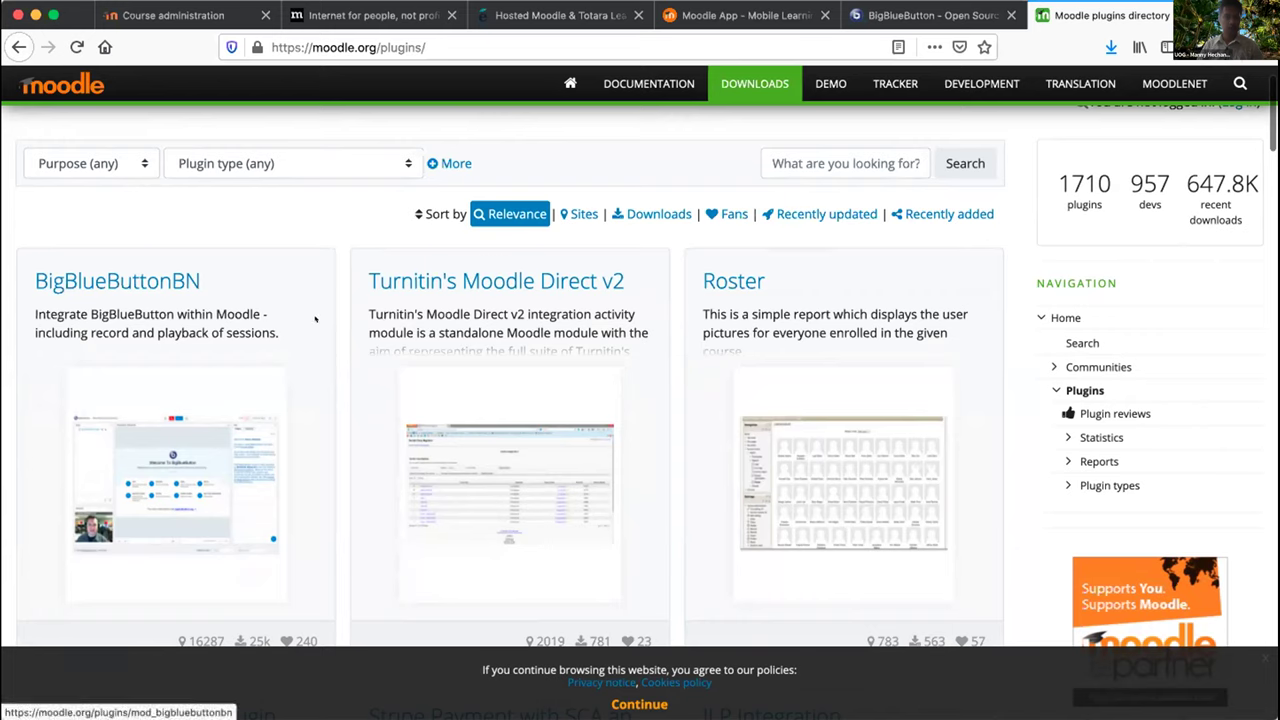
scroll(356, 343, down, 1)
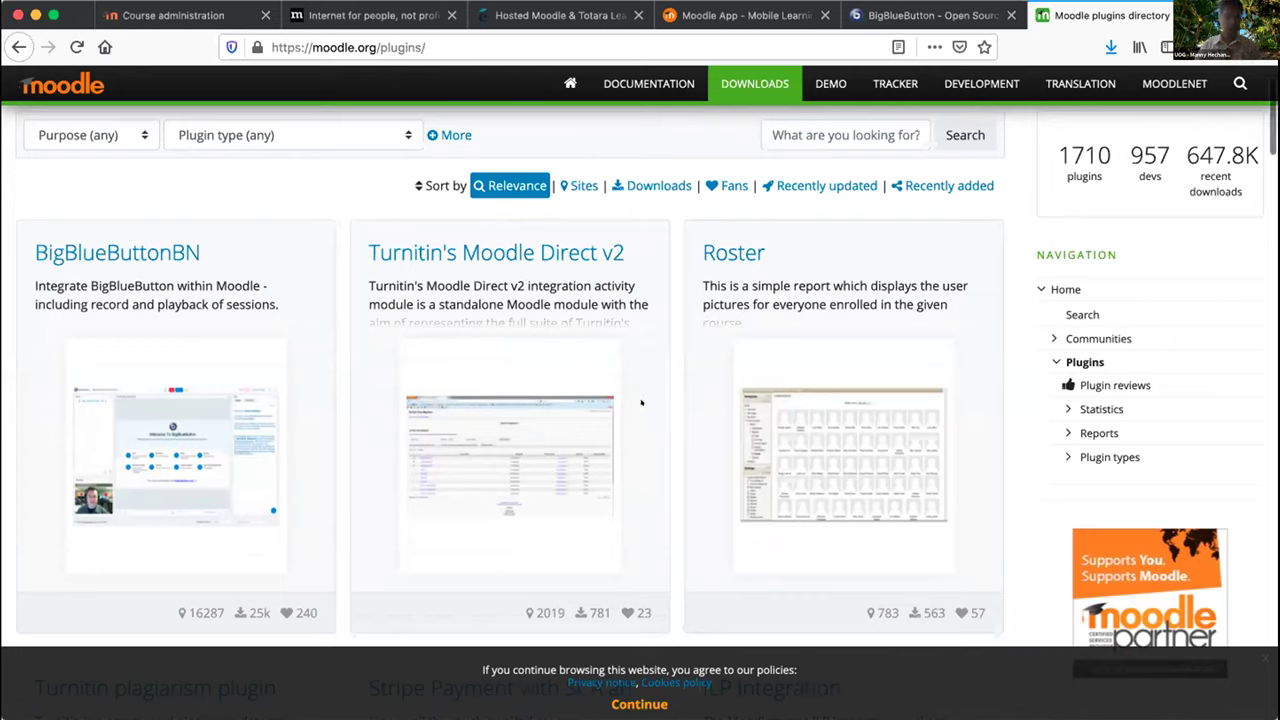
scroll(500, 340, up, 1)
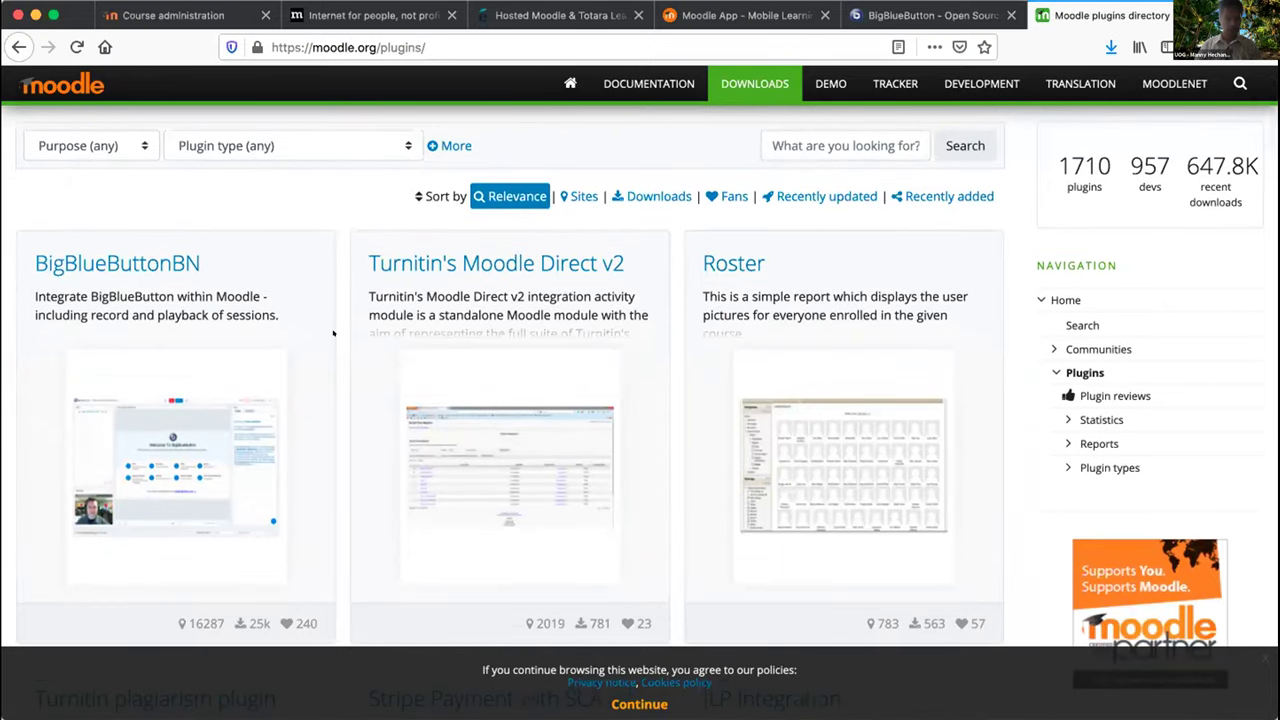
scroll(333, 333, down, 1)
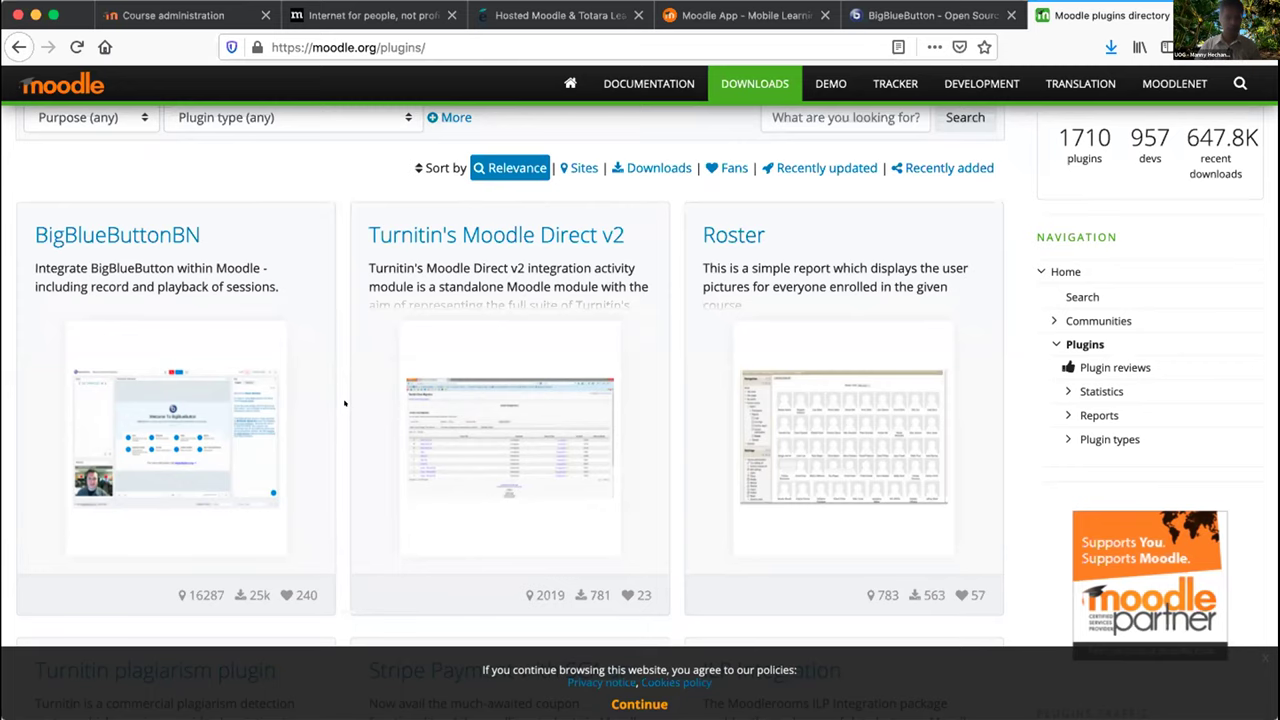
scroll(344, 403, down, 5)
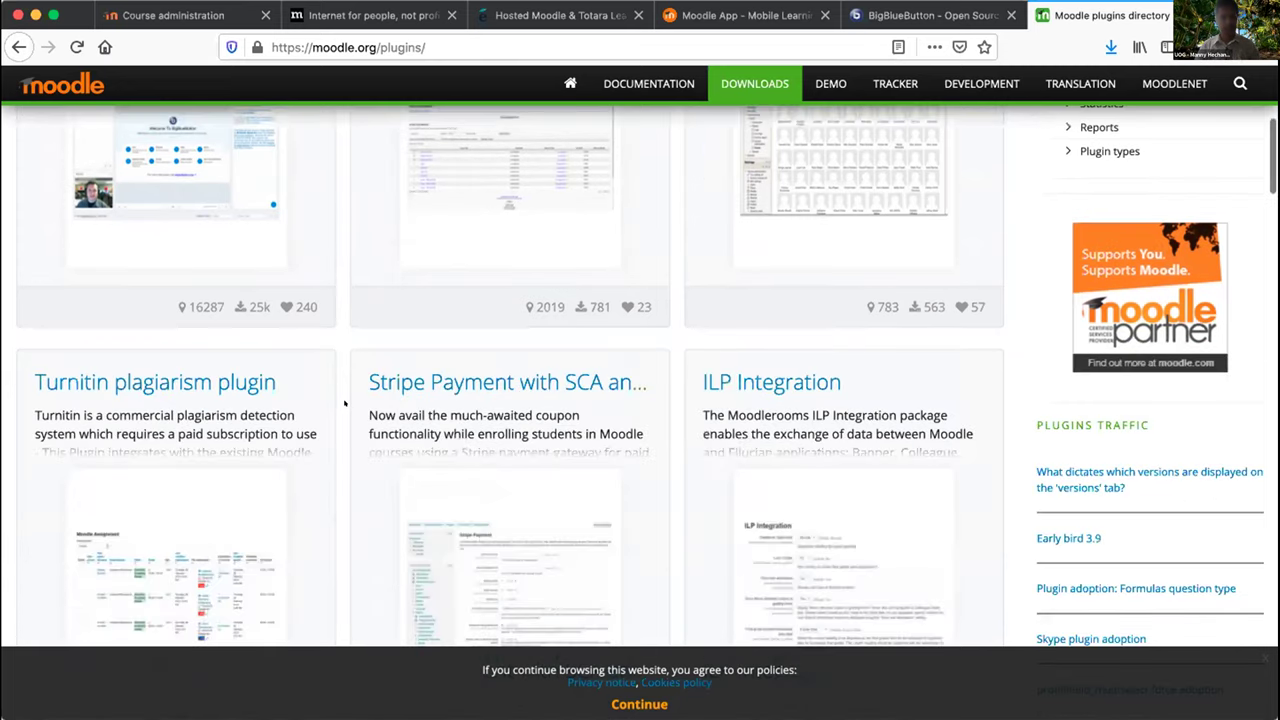
scroll(344, 403, down, 4)
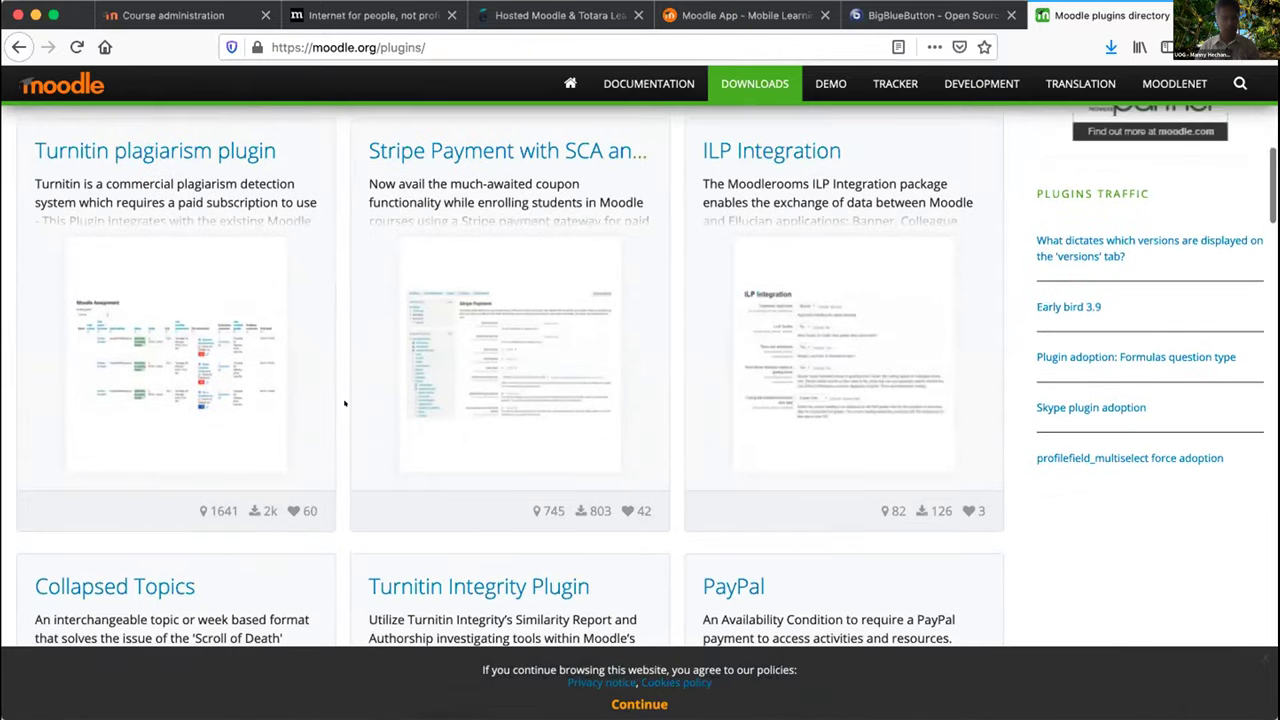
scroll(344, 403, down, 2)
scroll(344, 403, down, 3)
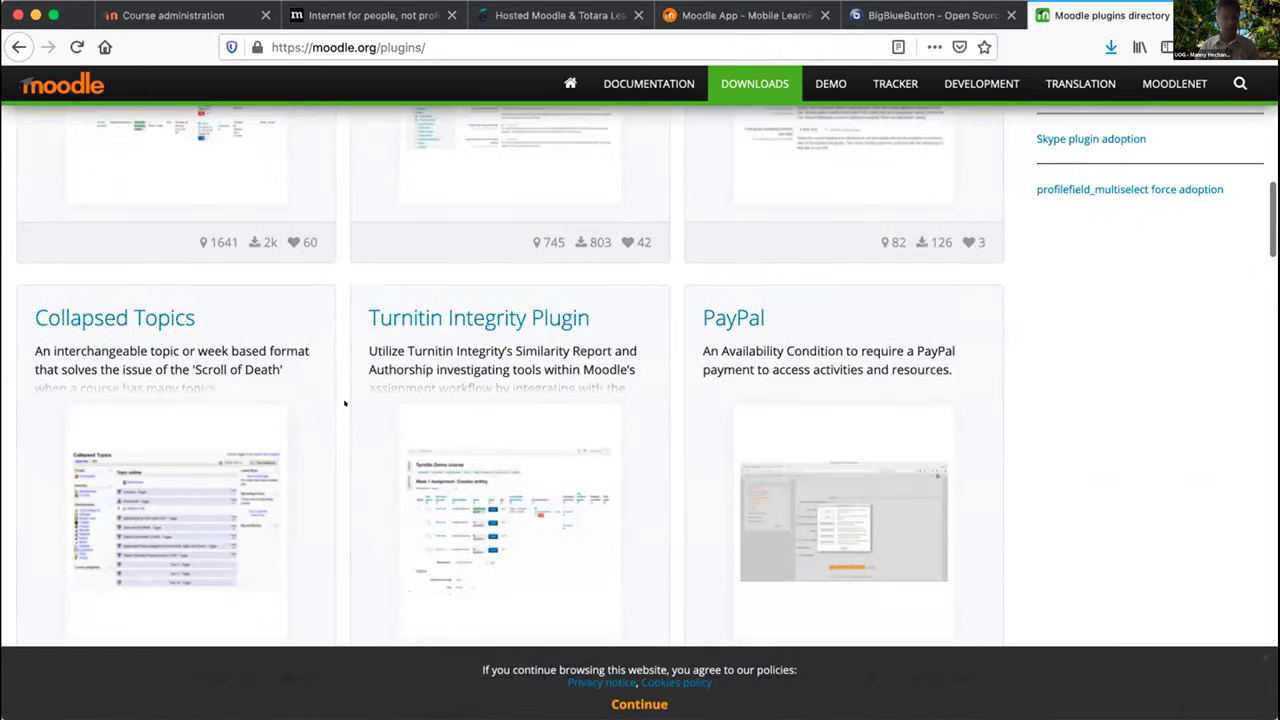
scroll(344, 403, down, 11)
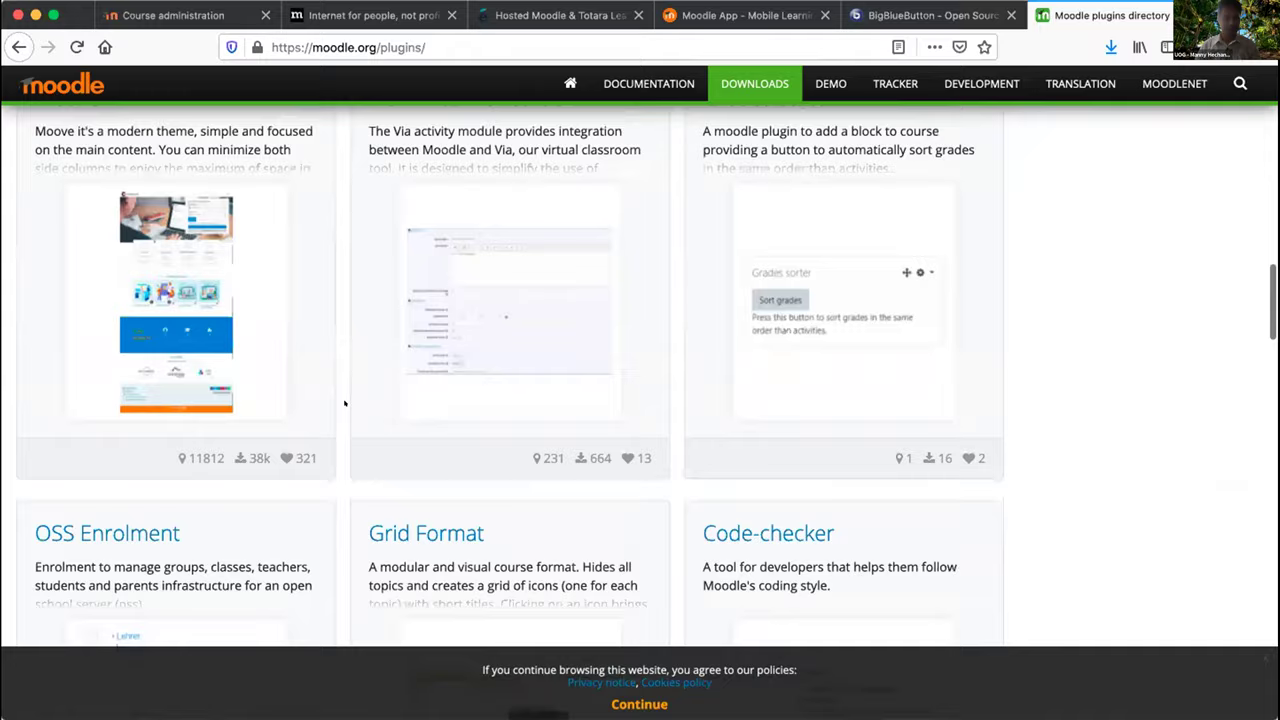
scroll(344, 403, down, 6)
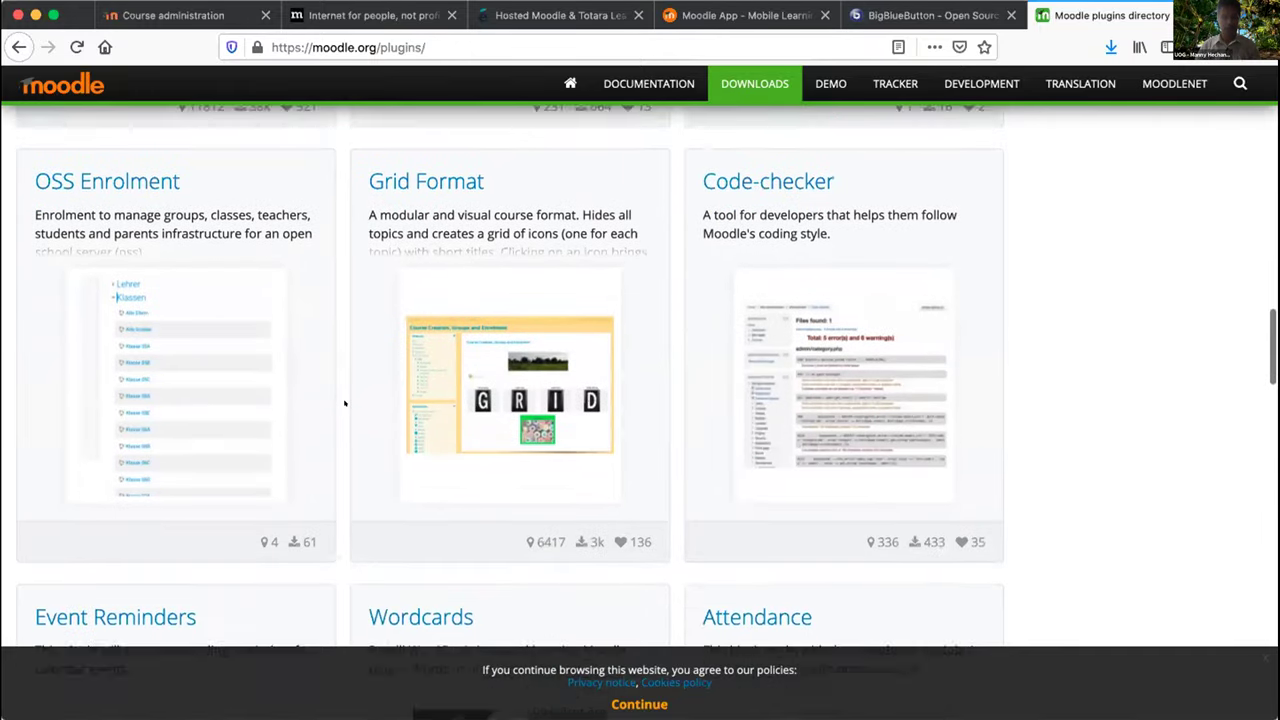
scroll(344, 403, down, 5)
scroll(344, 403, down, 4)
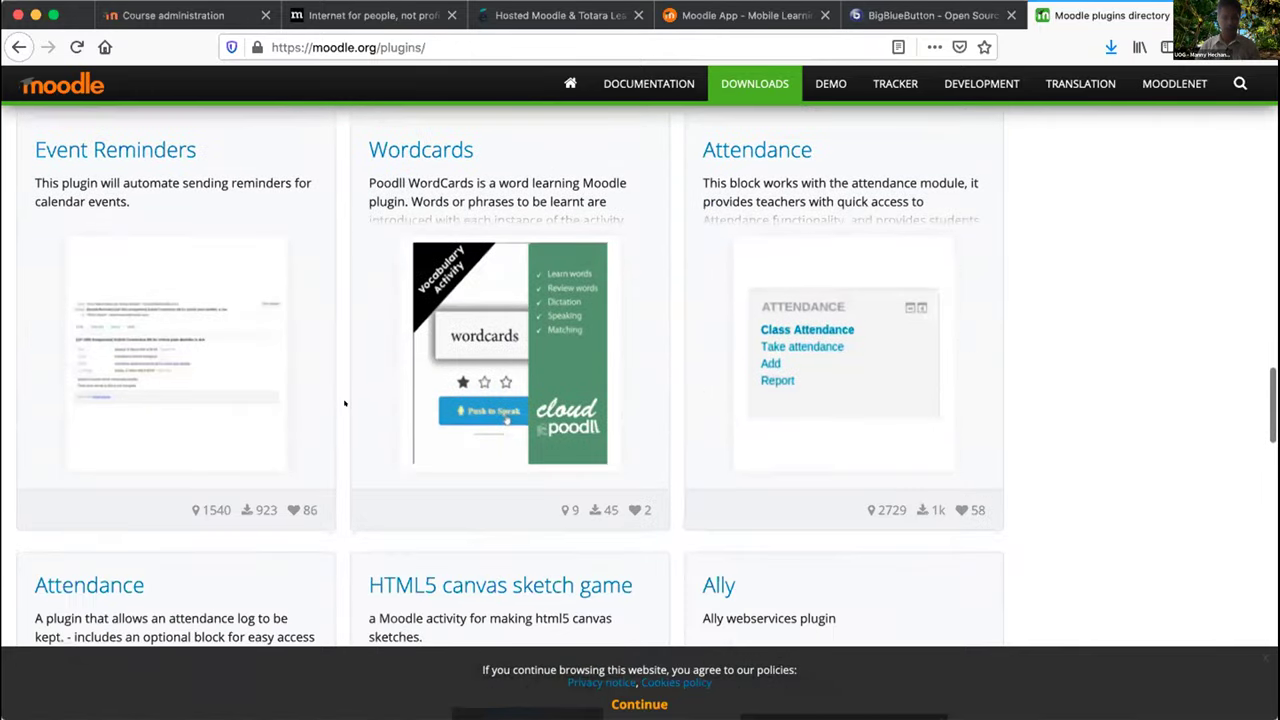
scroll(344, 403, down, 2)
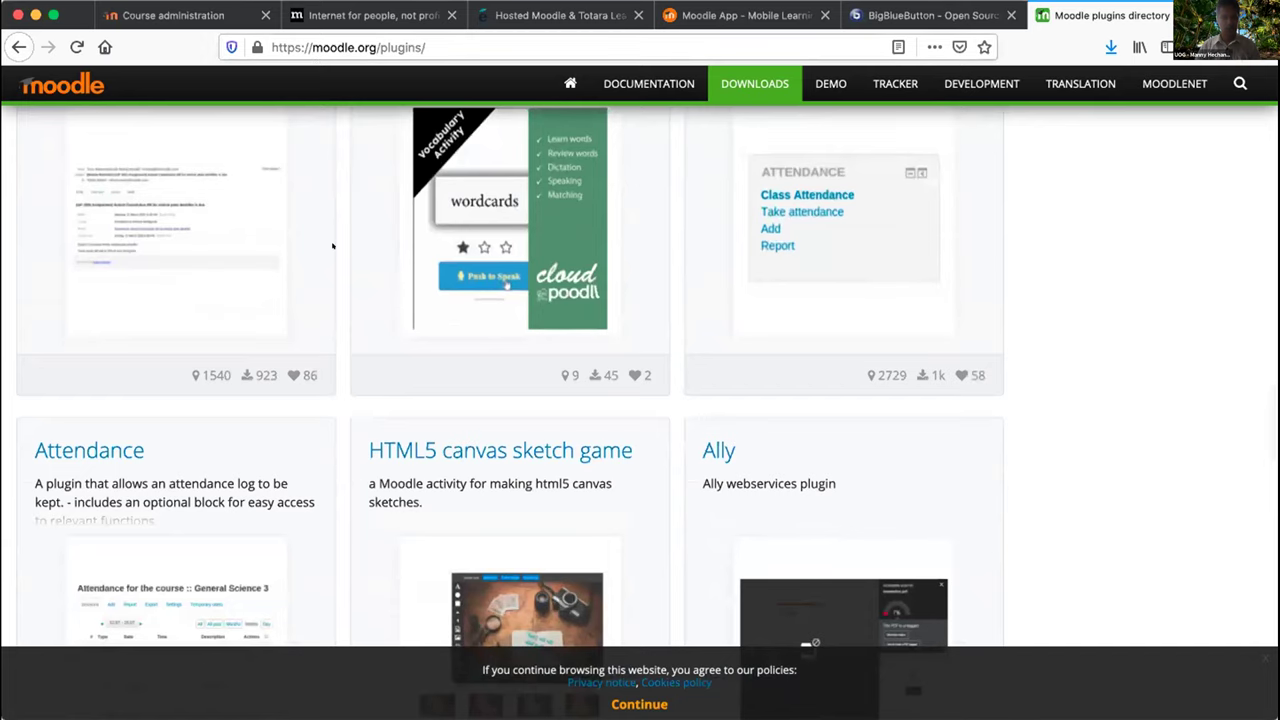
scroll(333, 246, down, 1)
scroll(333, 246, down, 8)
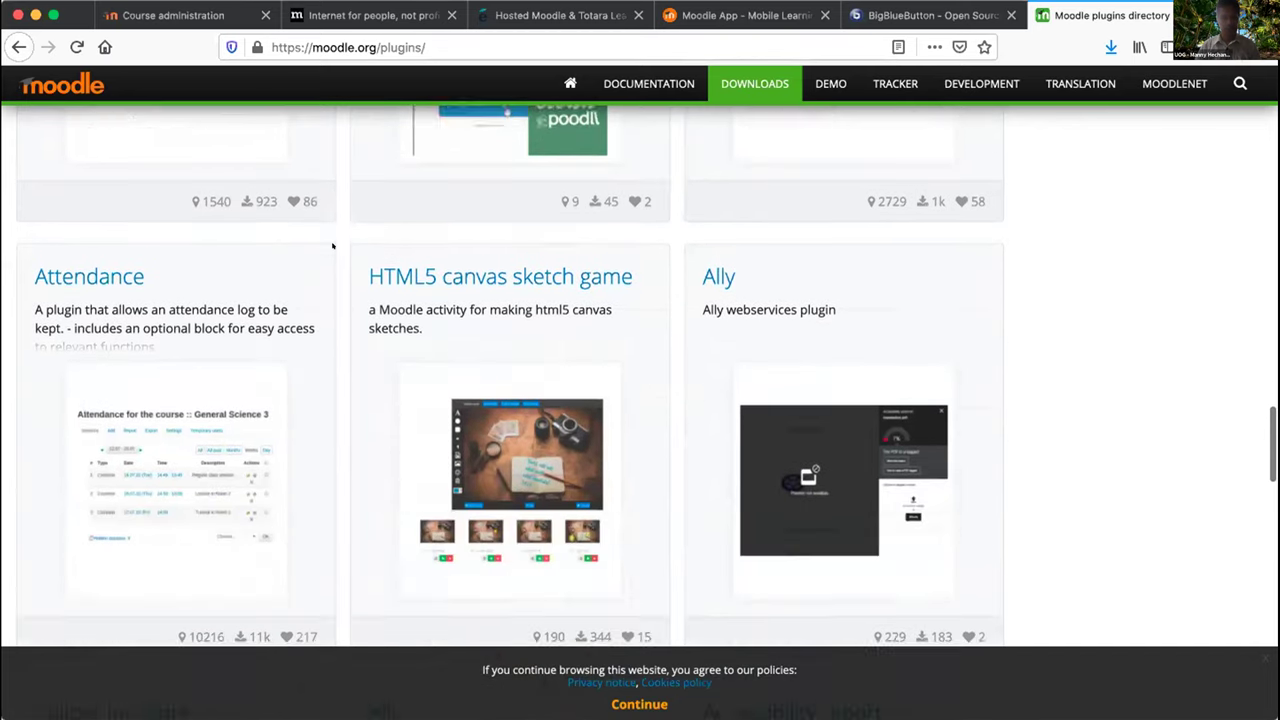
scroll(333, 246, down, 6)
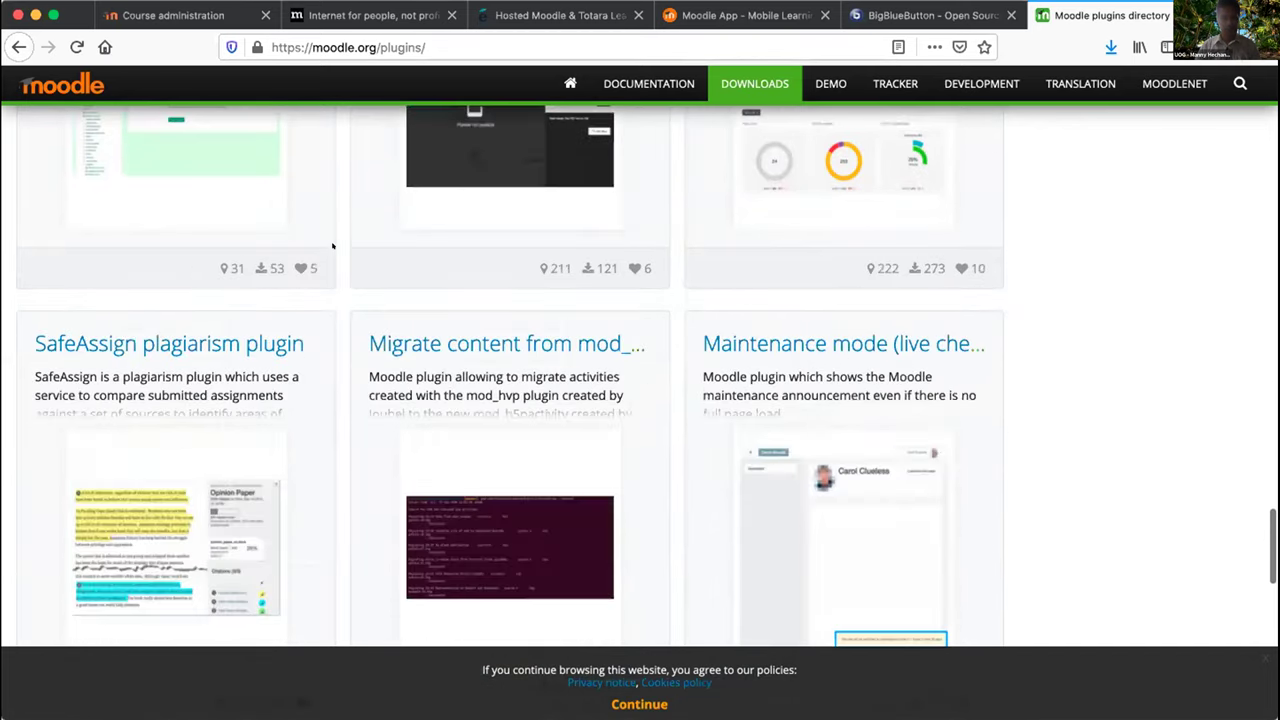
Look through the remaining plugin listings to the end of the directory page and return to the earlier entries
scroll(340, 238, down, 3)
scroll(343, 233, down, 10)
scroll(457, 360, up, 15)
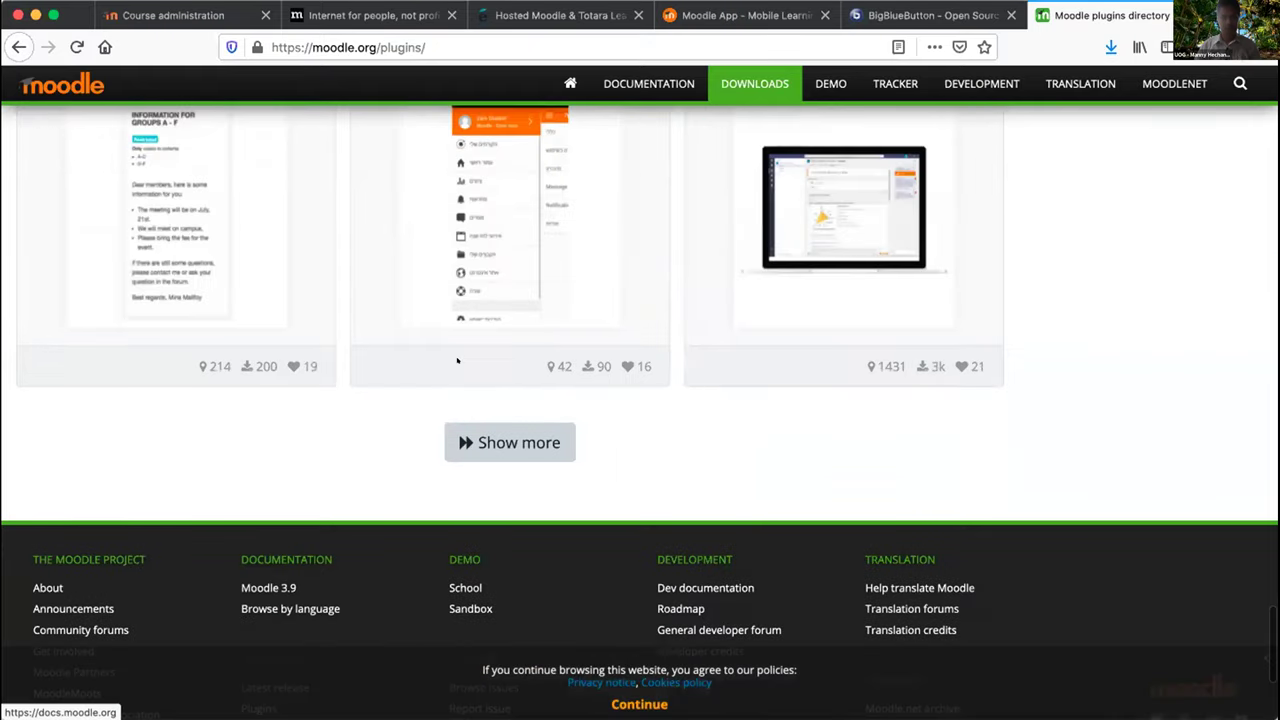
scroll(457, 360, up, 15)
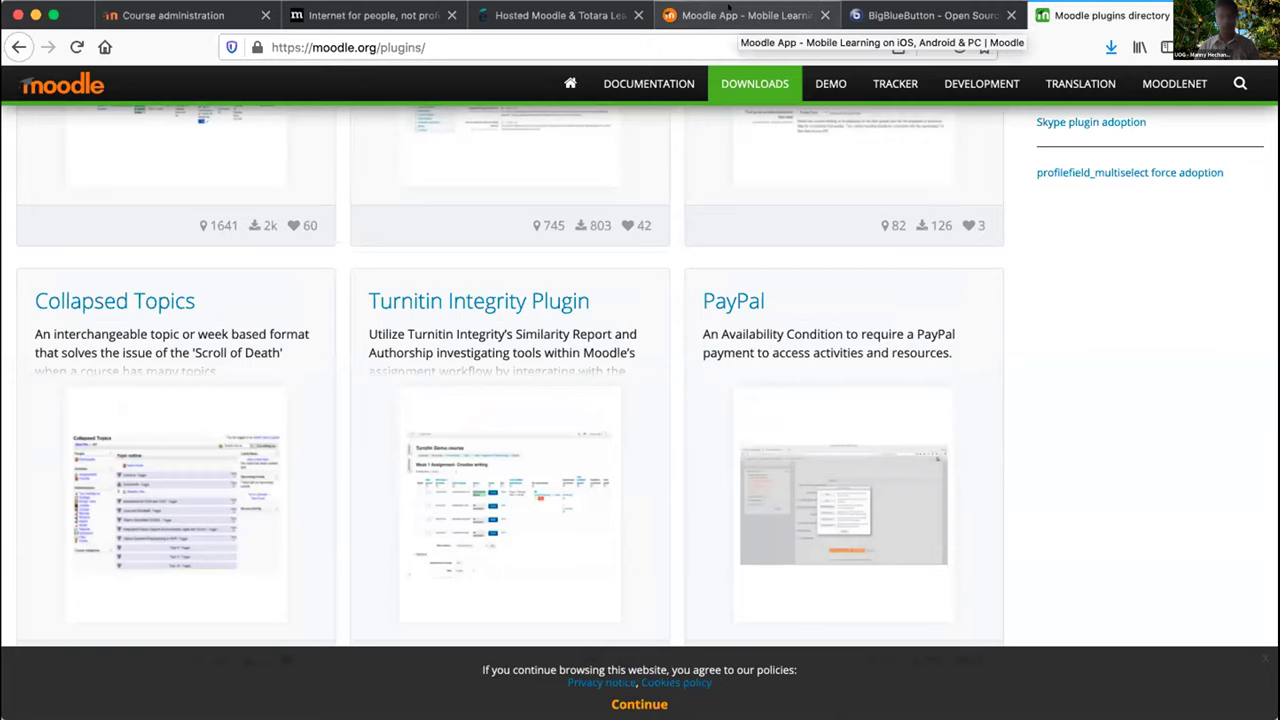
Return to the sample course's administration page and open its Logs report
click(161, 16)
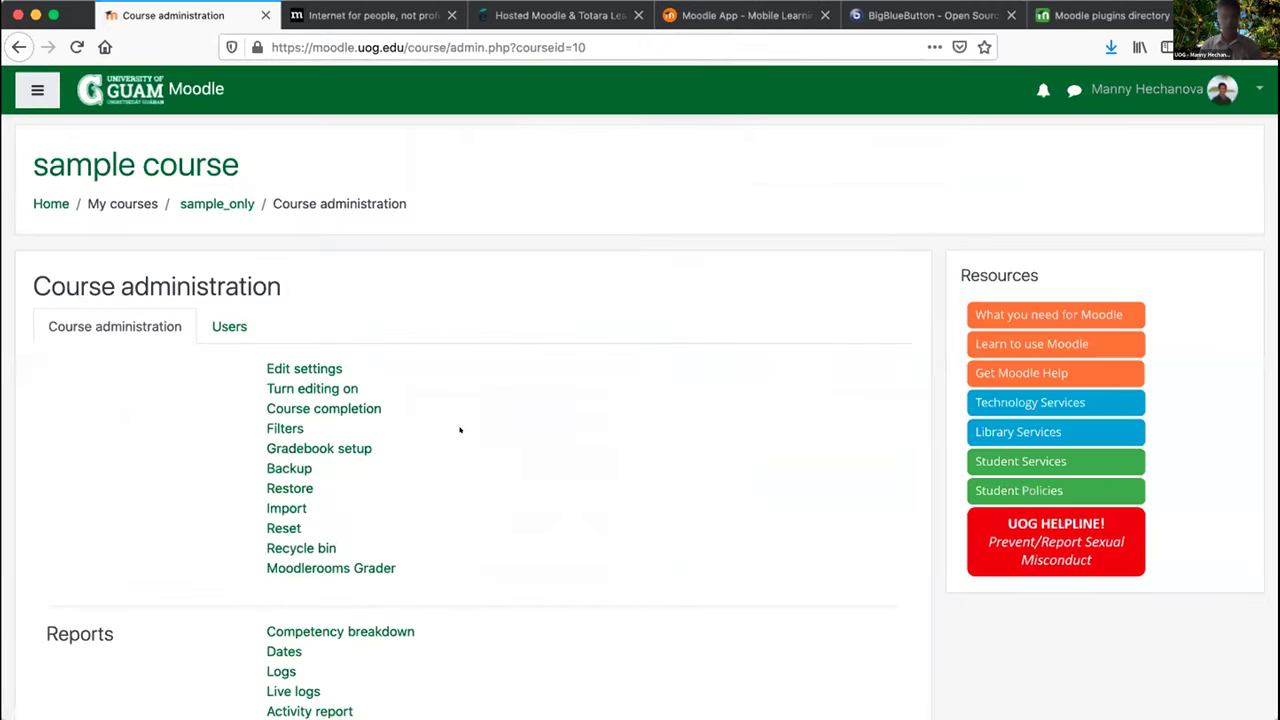
scroll(460, 430, down, 1)
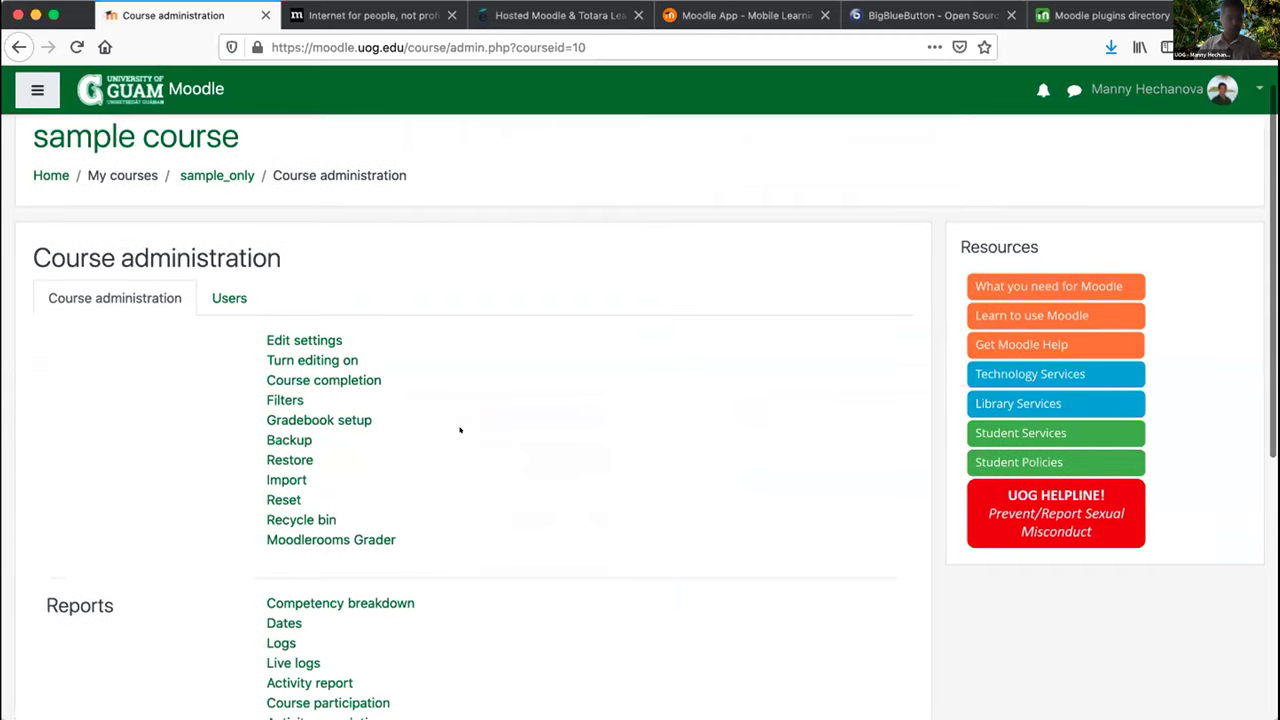
scroll(376, 458, down, 4)
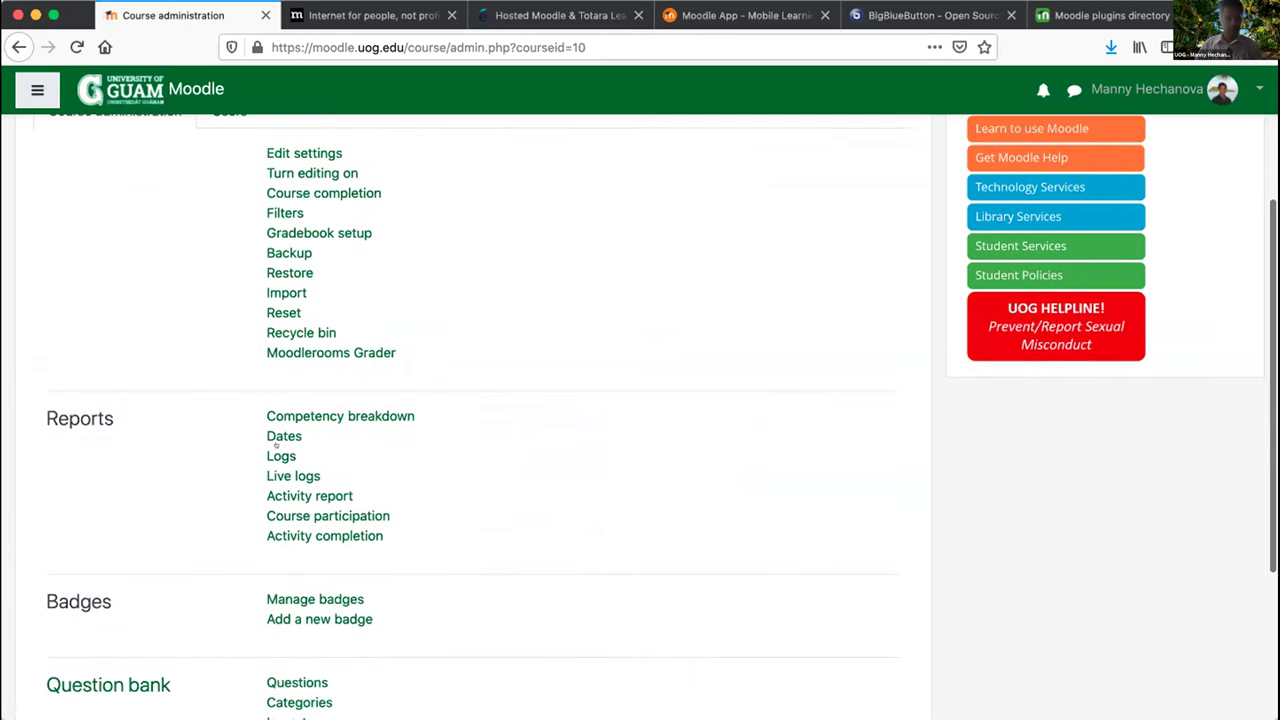
scroll(444, 472, up, 1)
scroll(443, 430, down, 2)
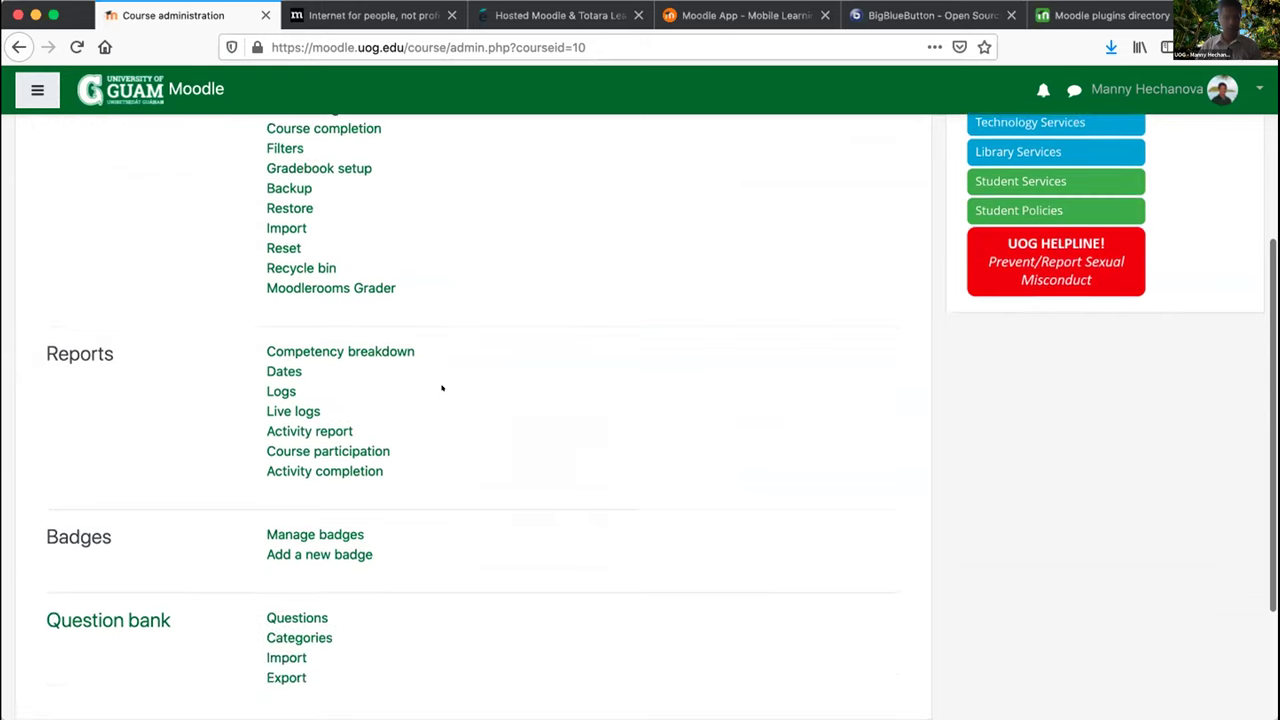
click(271, 390)
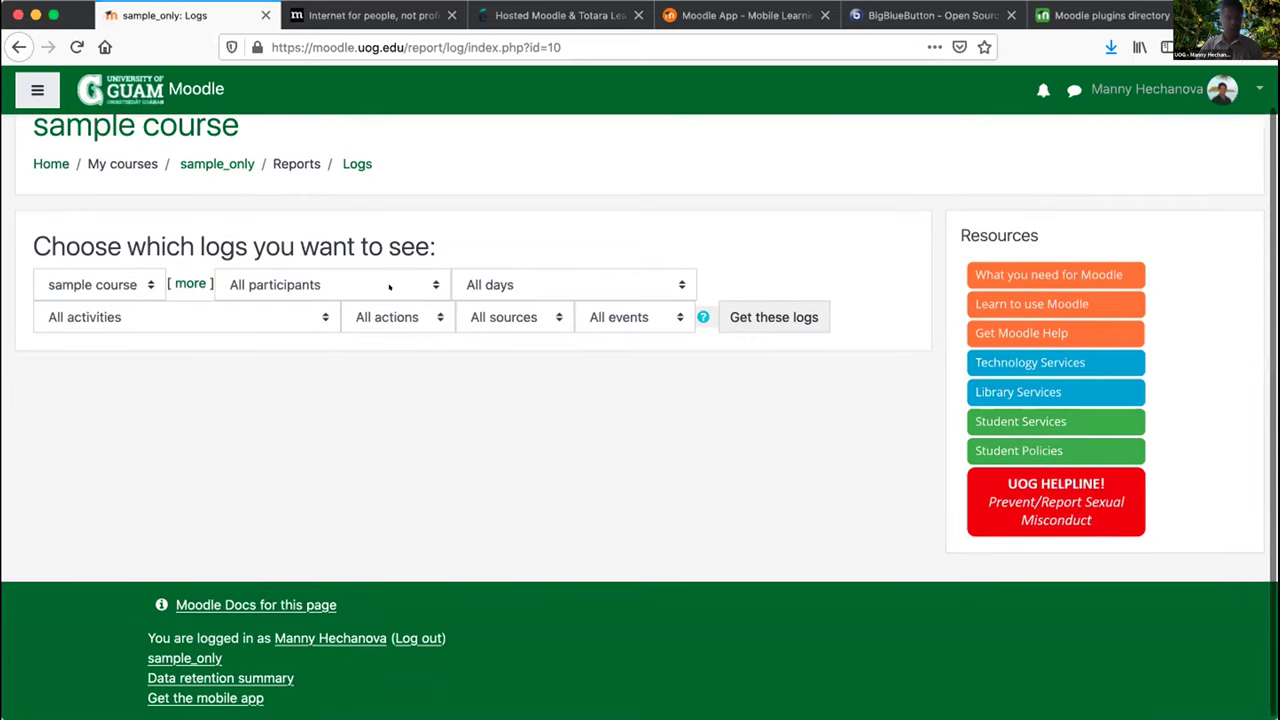
Get the sample course logs for one individual participant, covering all days, activities, actions, sources and events
click(433, 286)
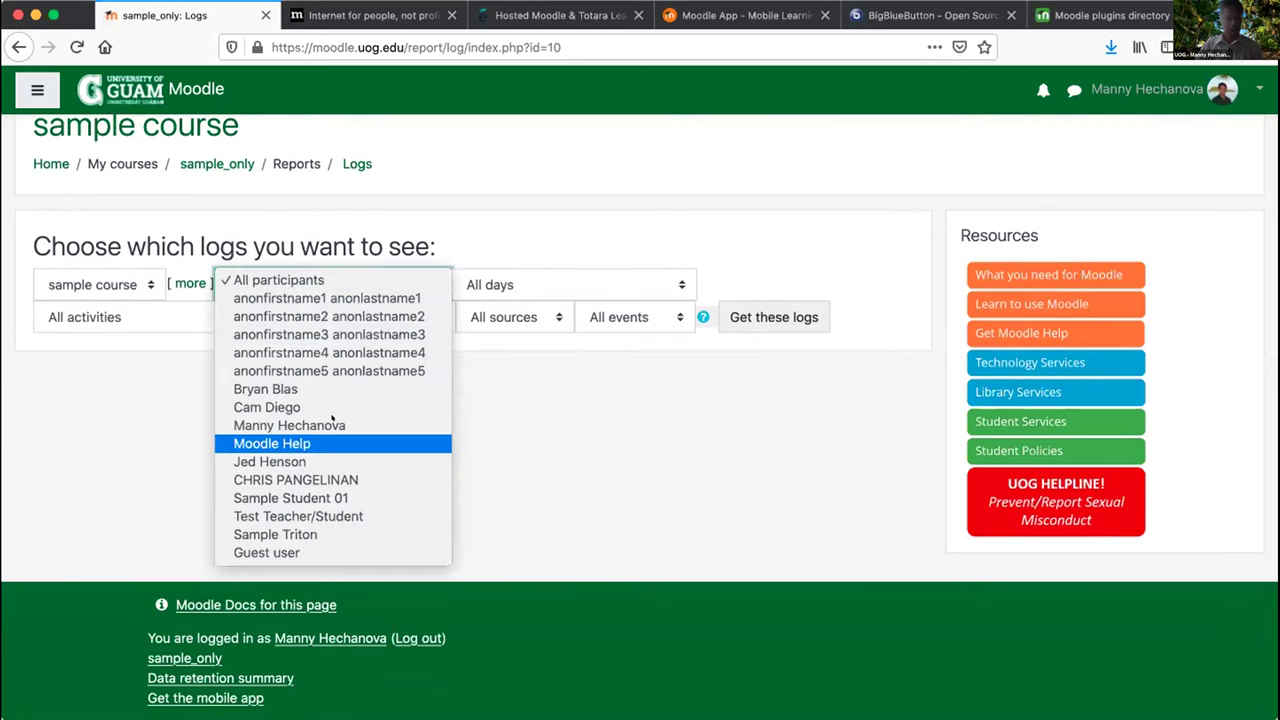
key(Escape)
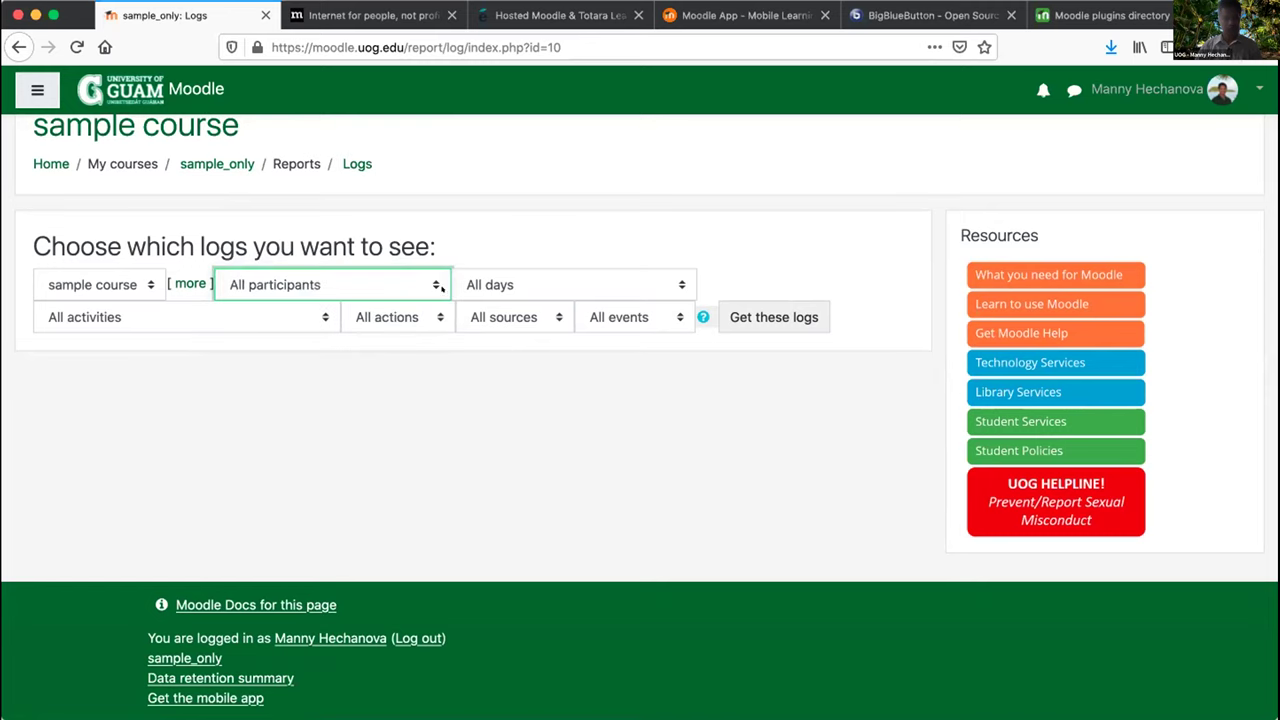
click(746, 310)
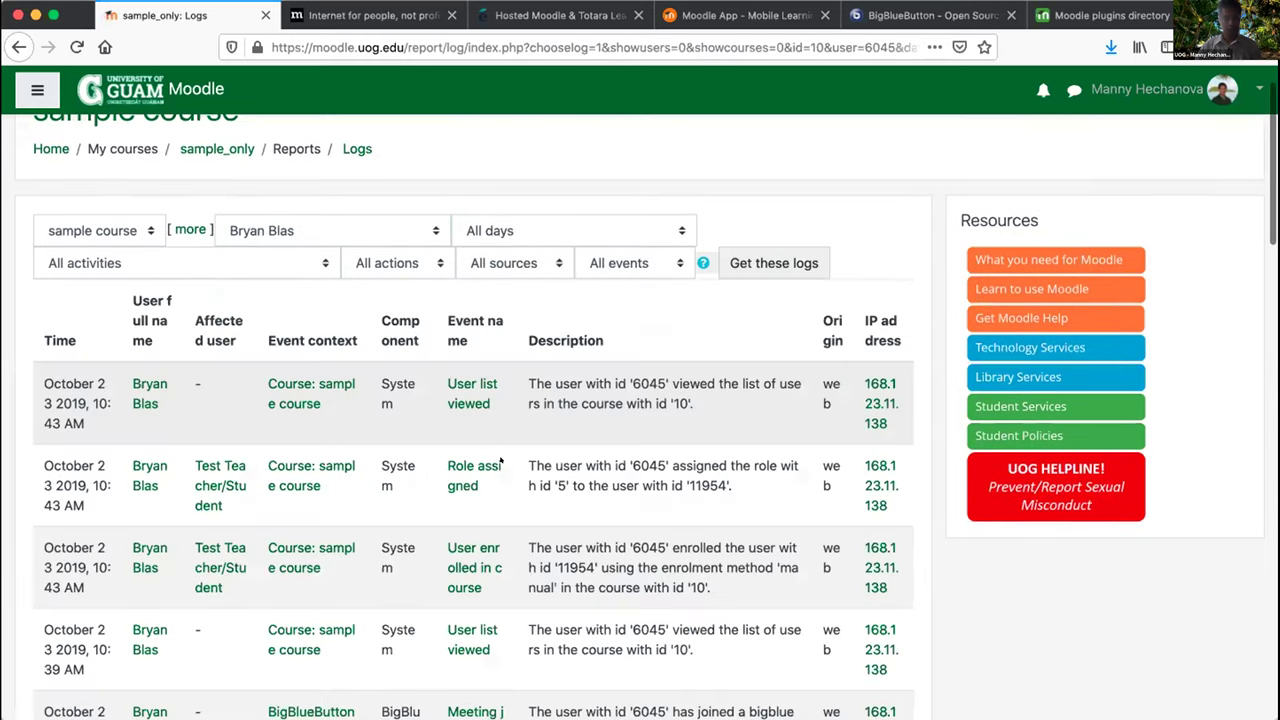
Review the participant's log entries and check which file formats the log table can be downloaded in
scroll(500, 458, down, 10)
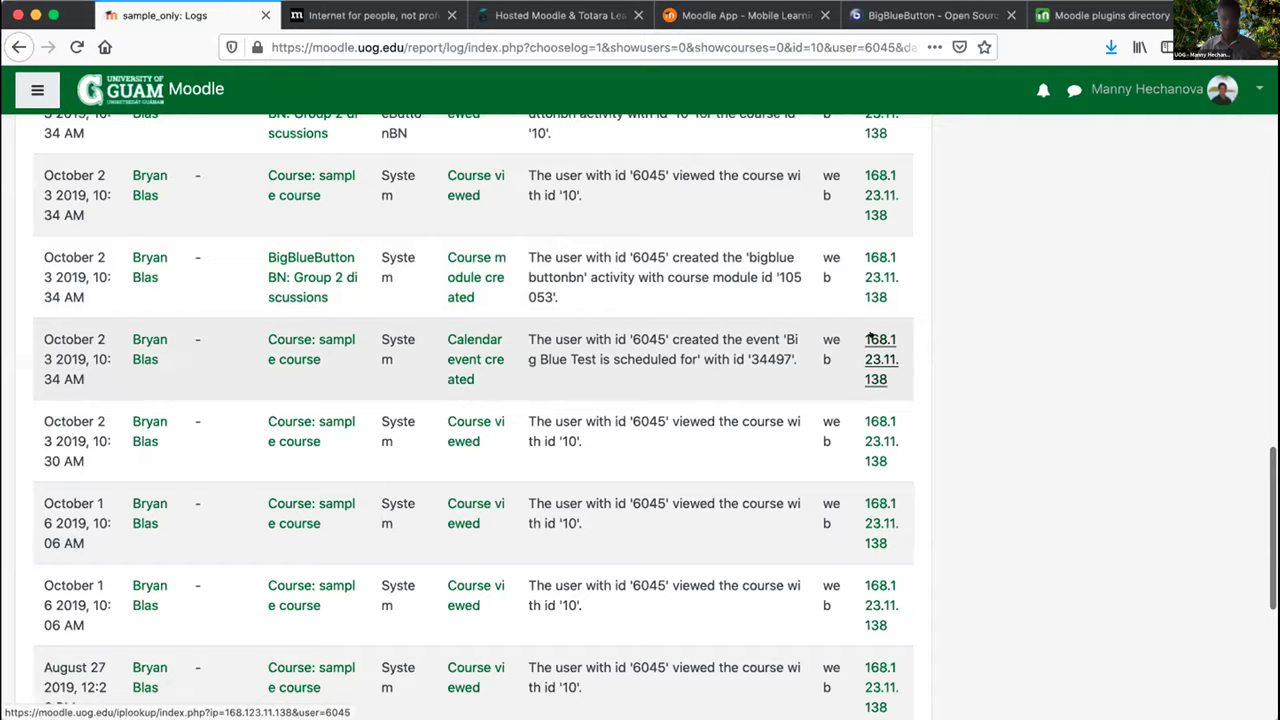
scroll(869, 338, down, 5)
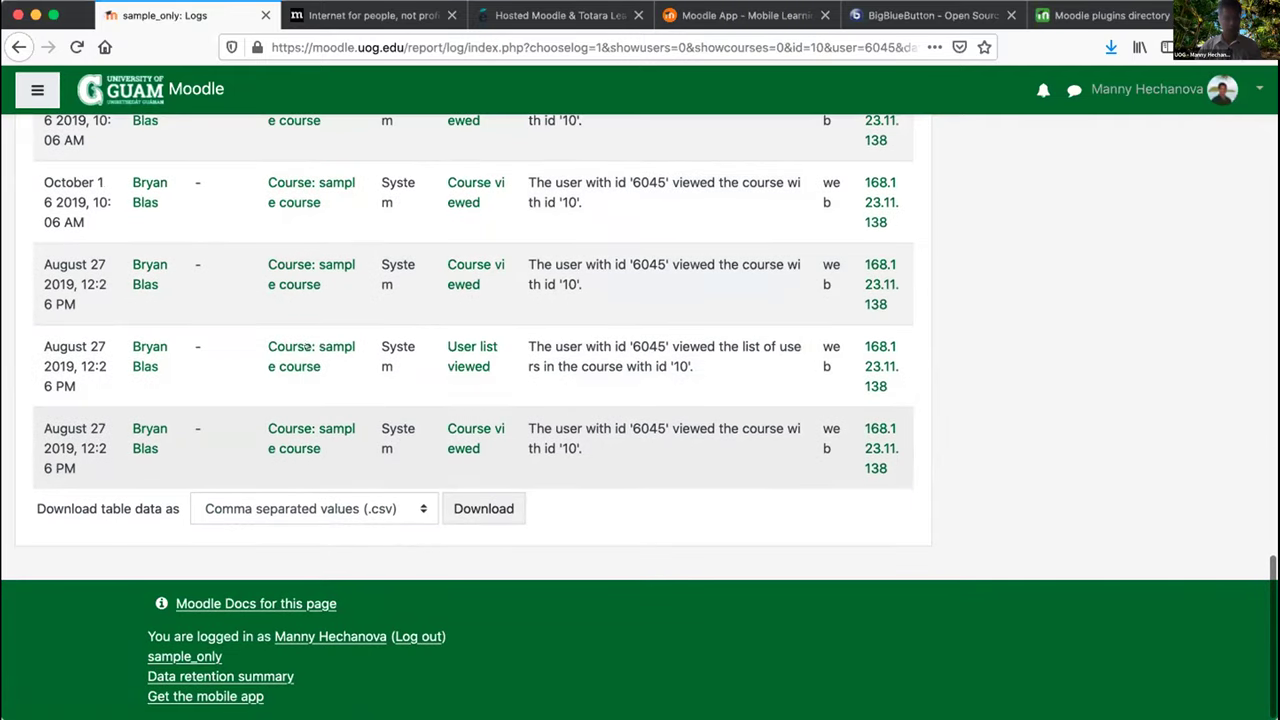
click(399, 505)
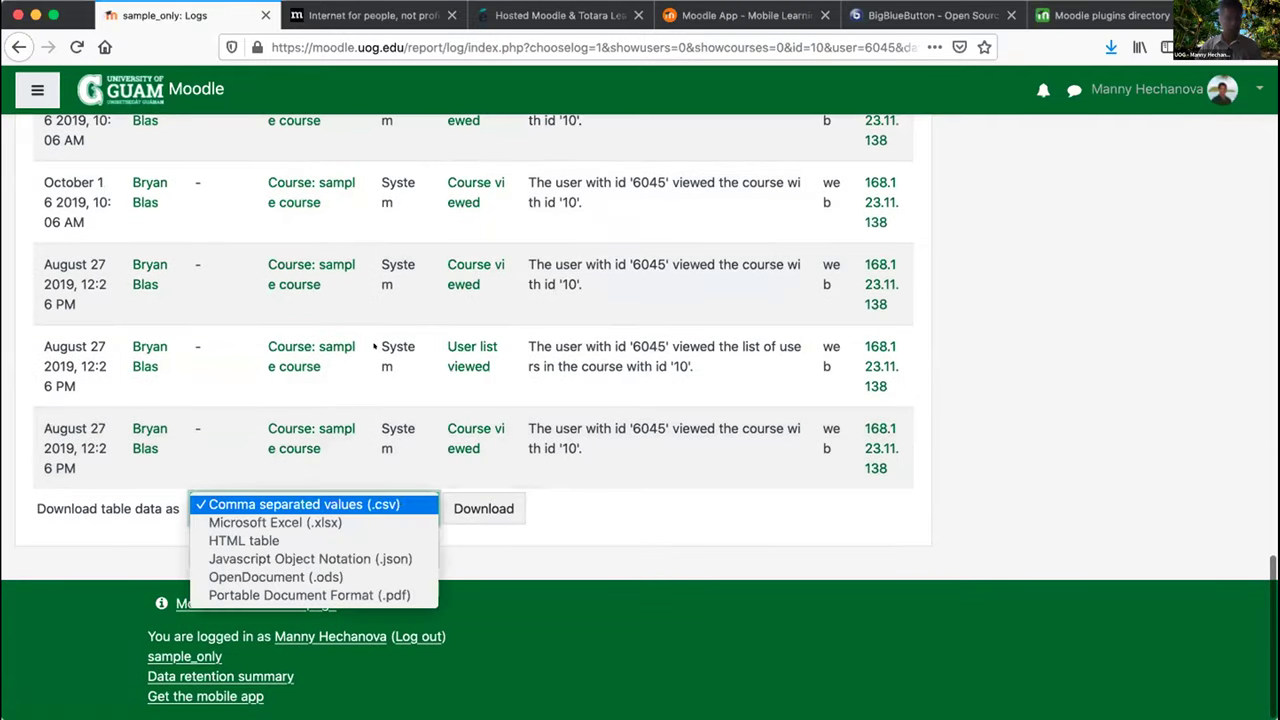
click(546, 503)
scroll(544, 502, up, 3)
scroll(544, 502, up, 10)
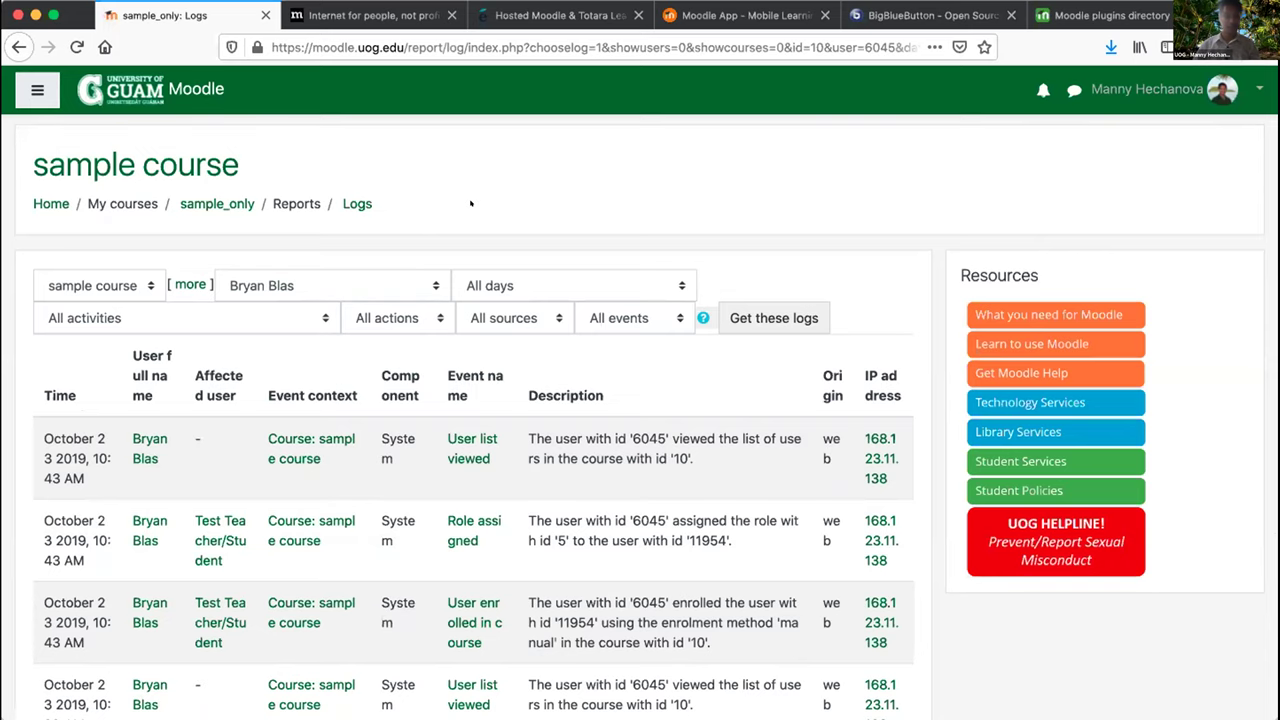
scroll(456, 205, up, 1)
Go back to the course administration page and review its Reports, Badges and Question bank options
click(12, 47)
click(18, 47)
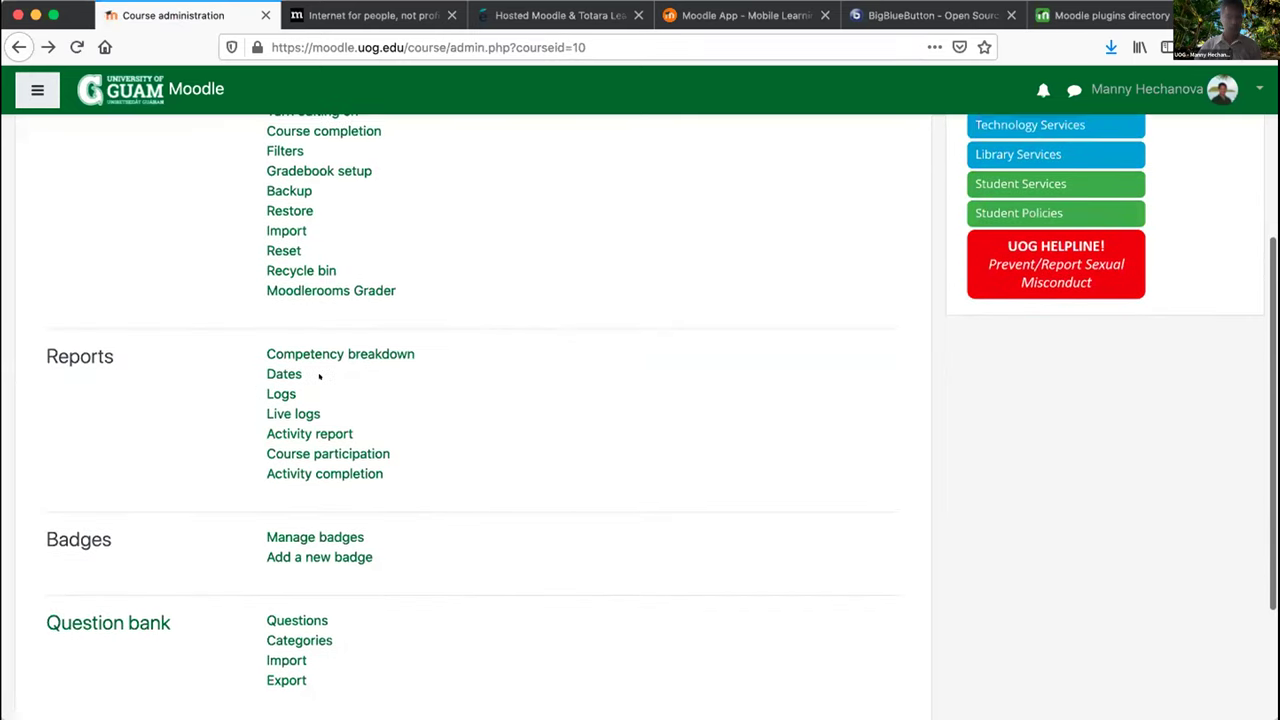
scroll(474, 420, down, 2)
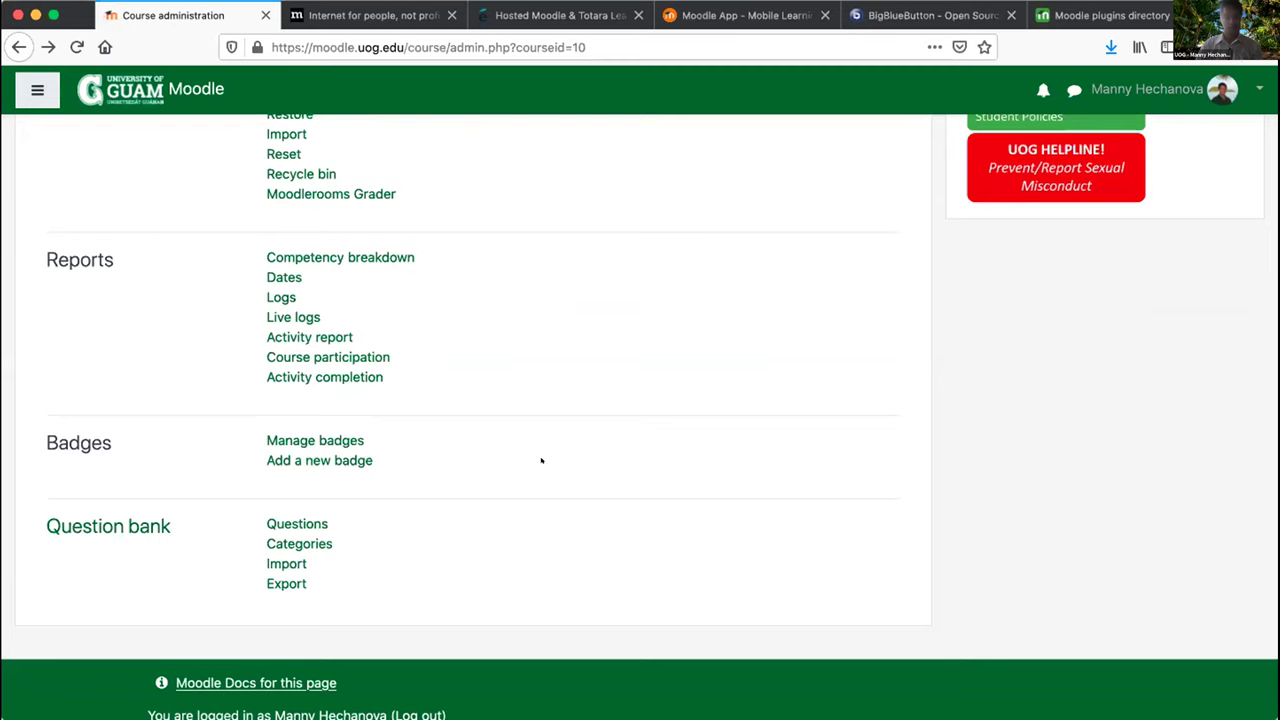
scroll(542, 458, down, 1)
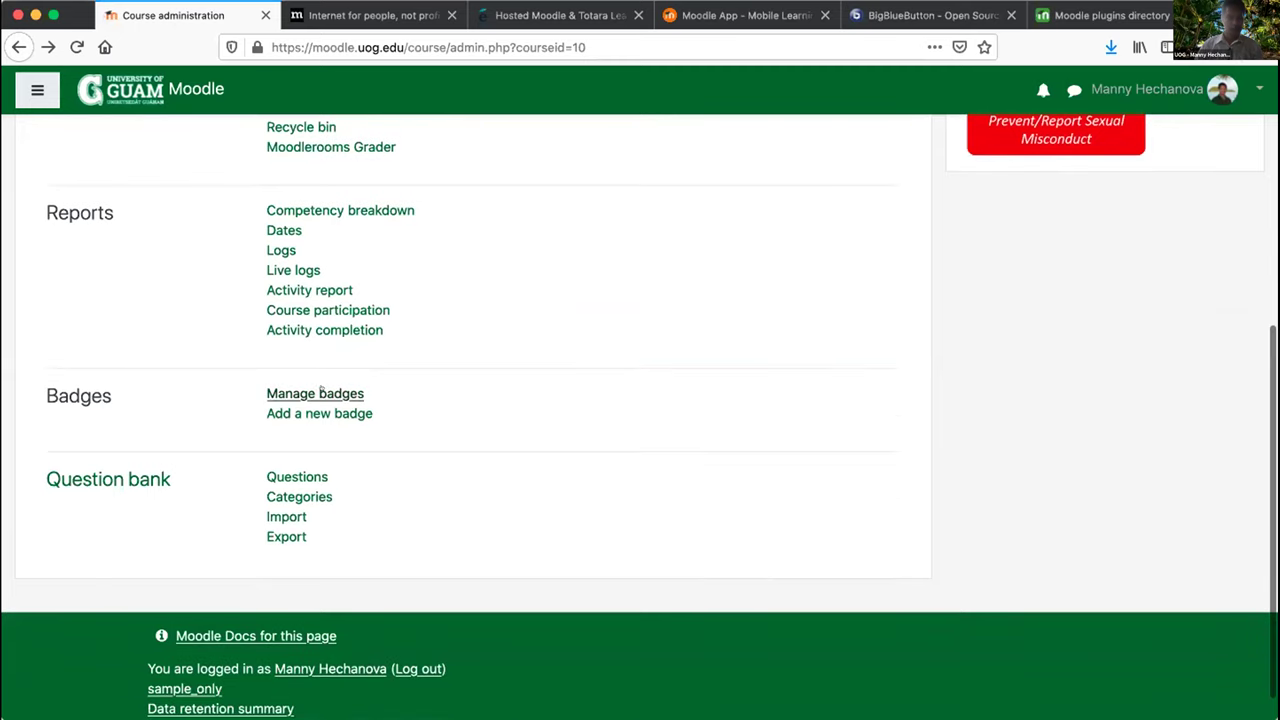
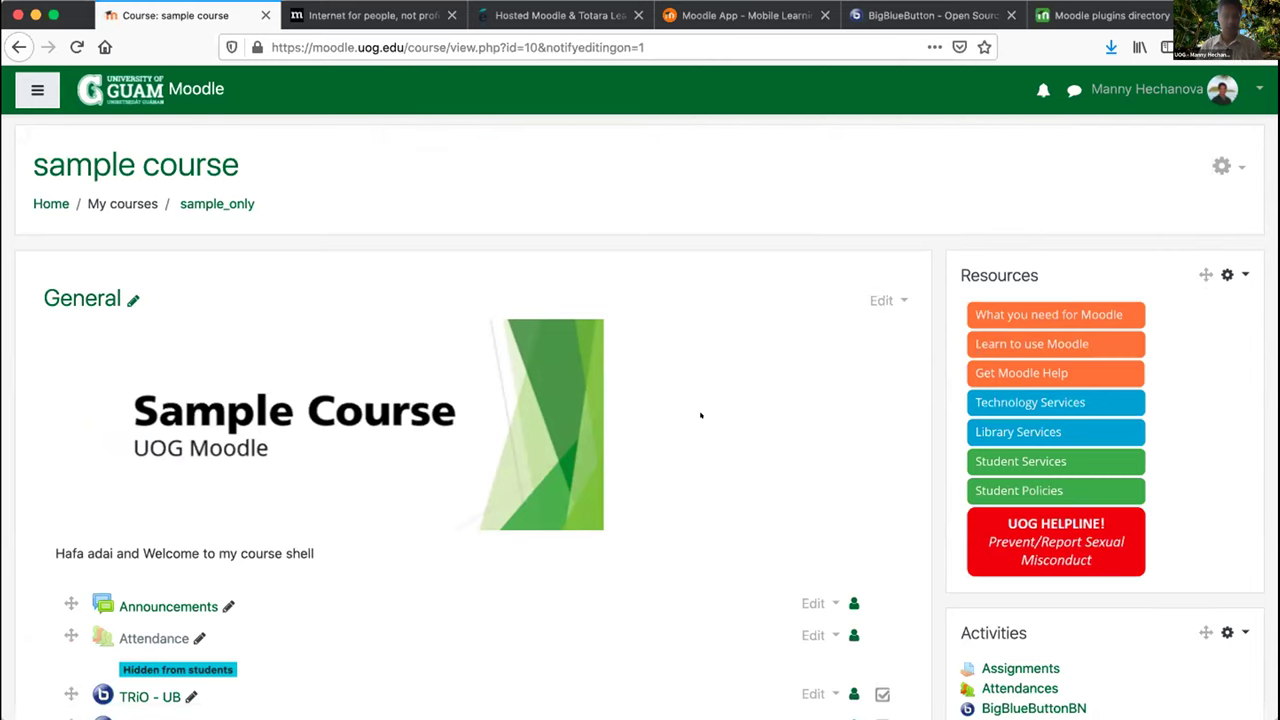
Open the activity or resource chooser for the course's General section and look through all its activities and resources
scroll(700, 415, down, 2)
scroll(700, 415, down, 2)
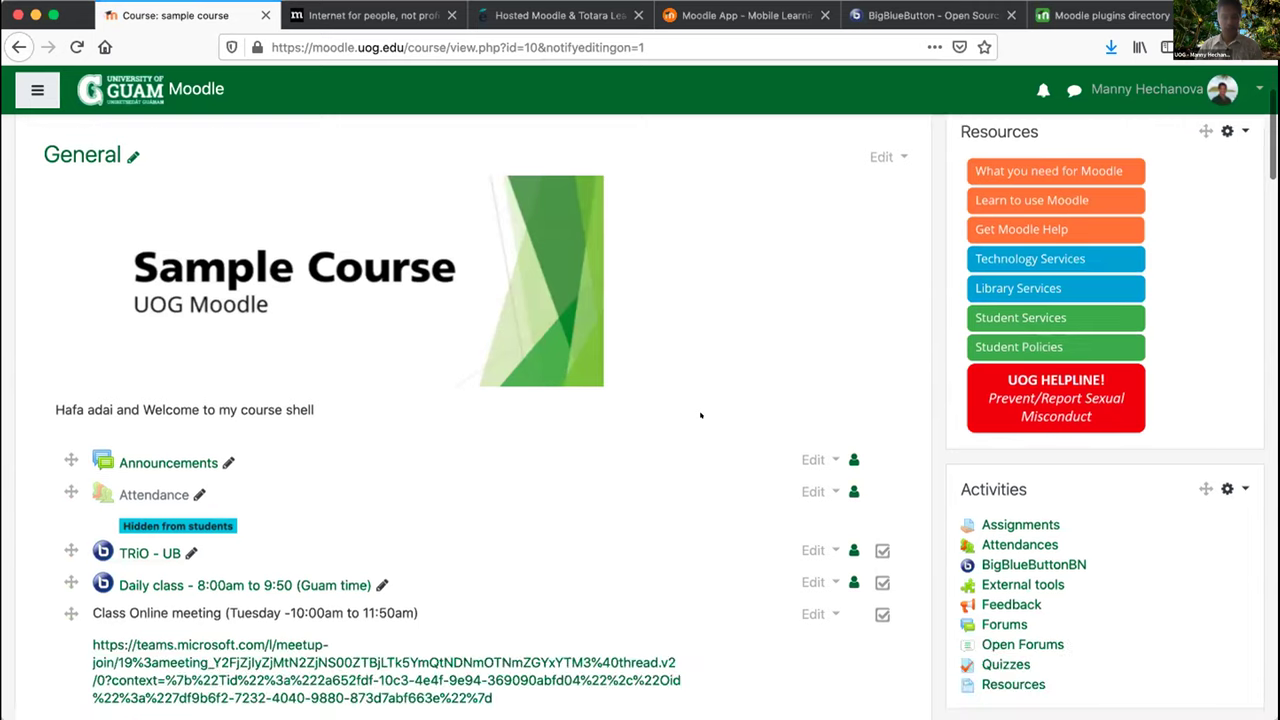
scroll(720, 480, down, 4)
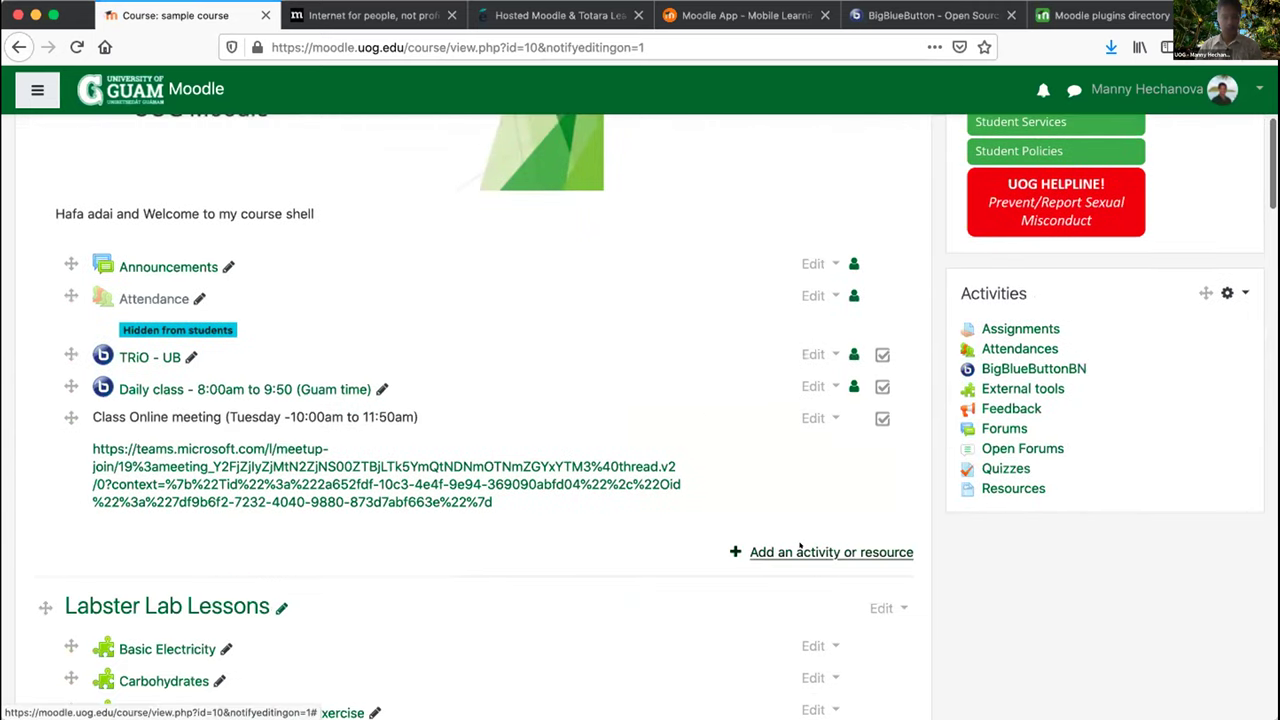
click(800, 551)
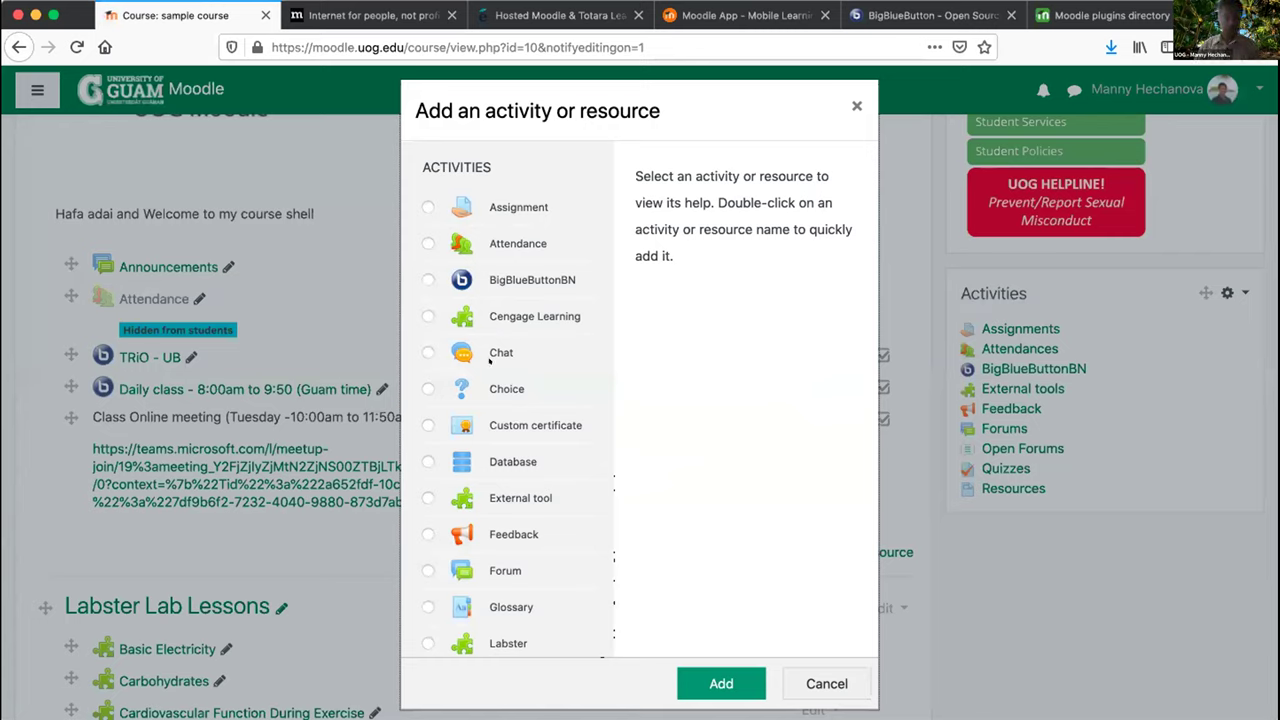
scroll(489, 362, down, 10)
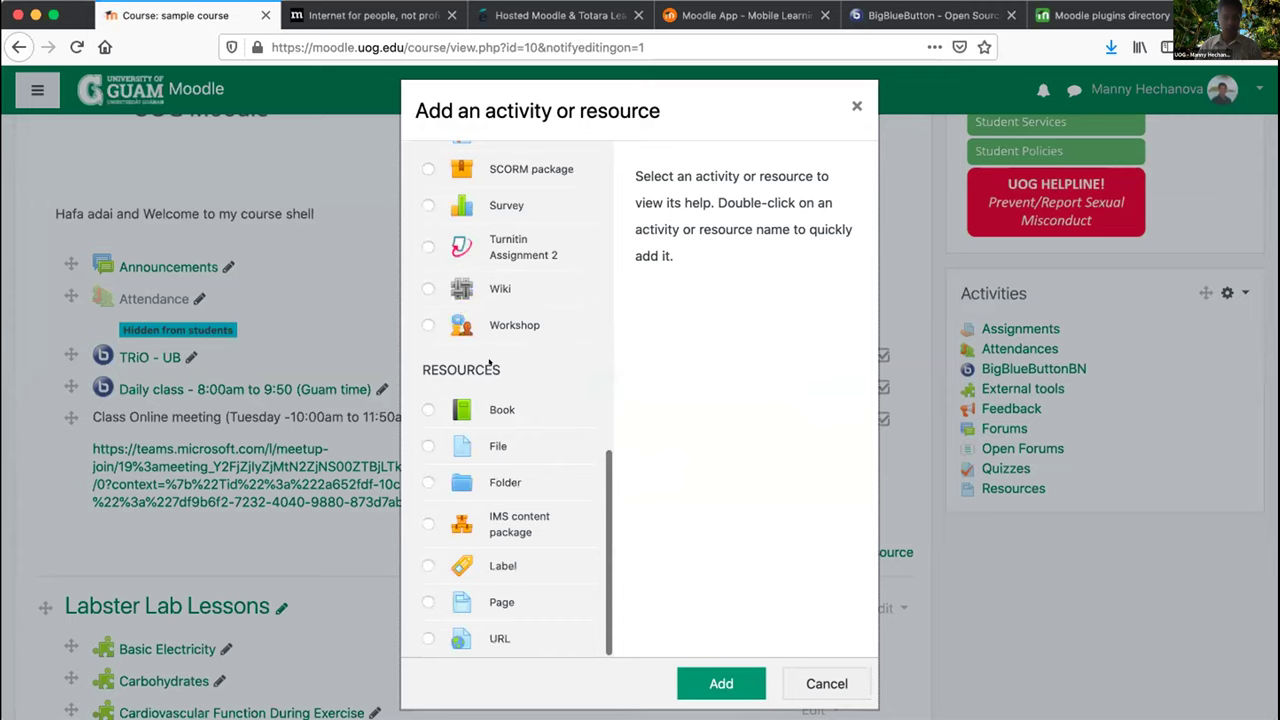
scroll(489, 362, up, 10)
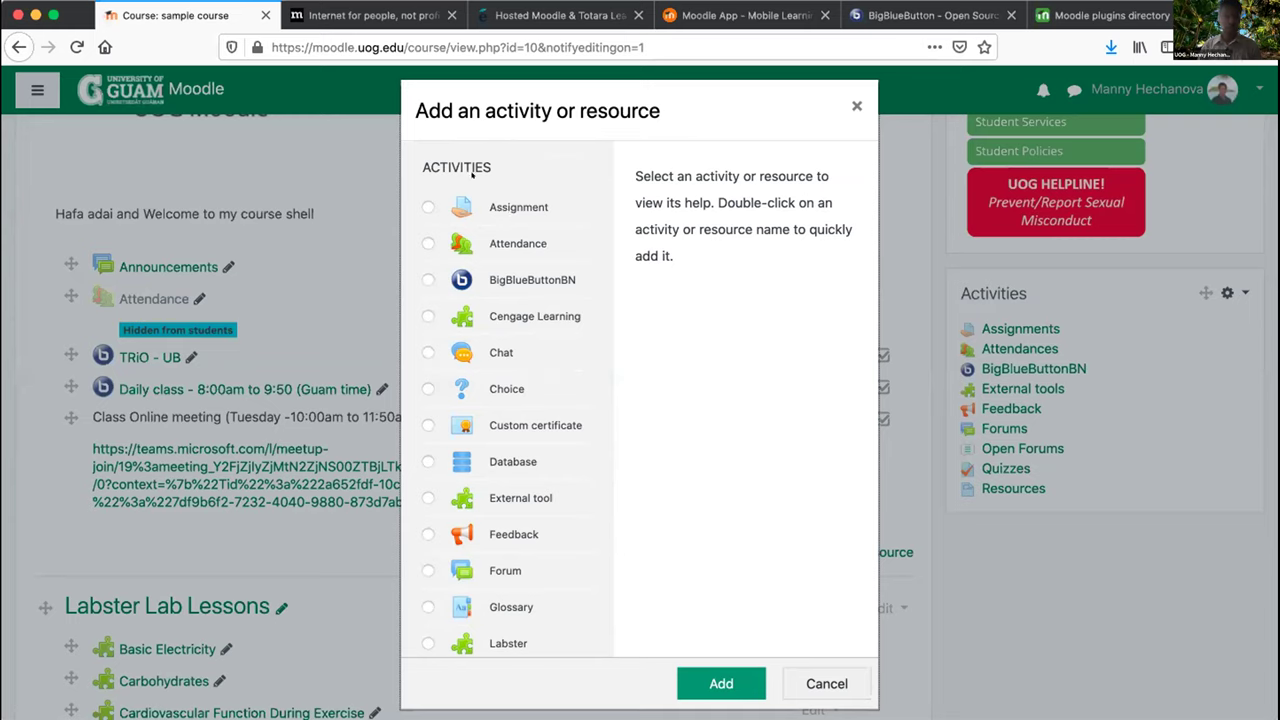
scroll(472, 174, down, 10)
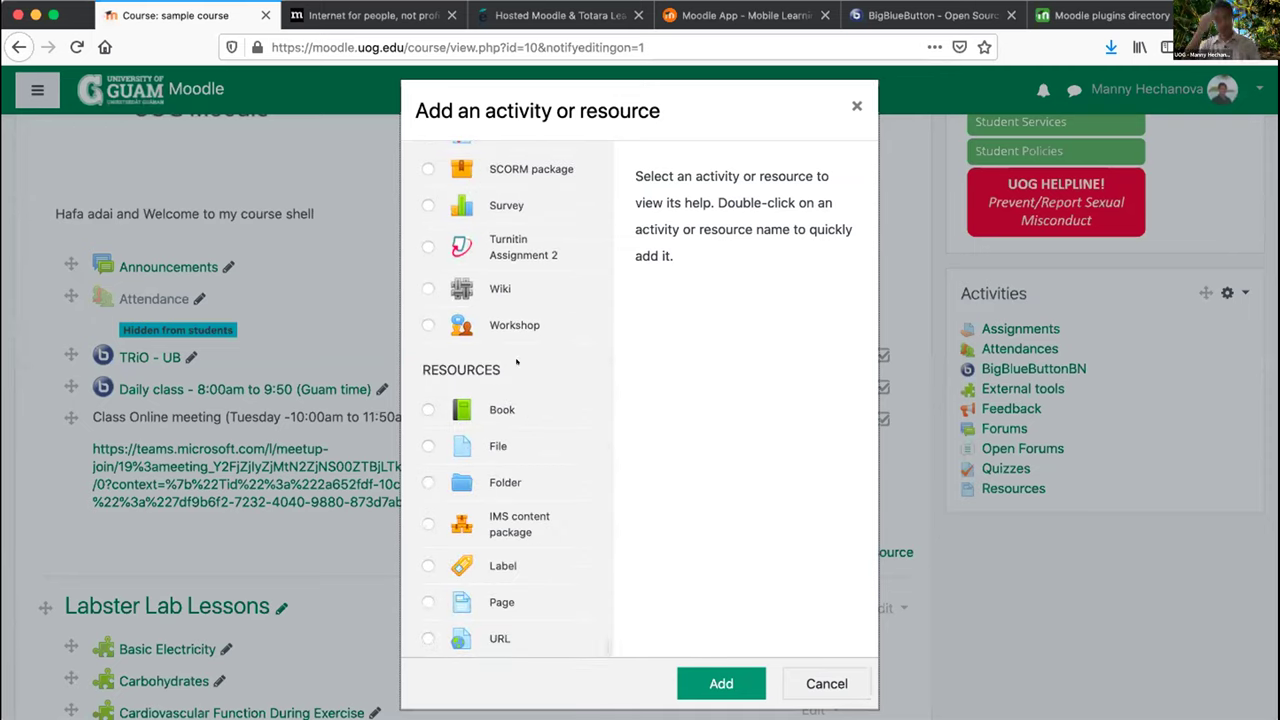
scroll(516, 362, up, 10)
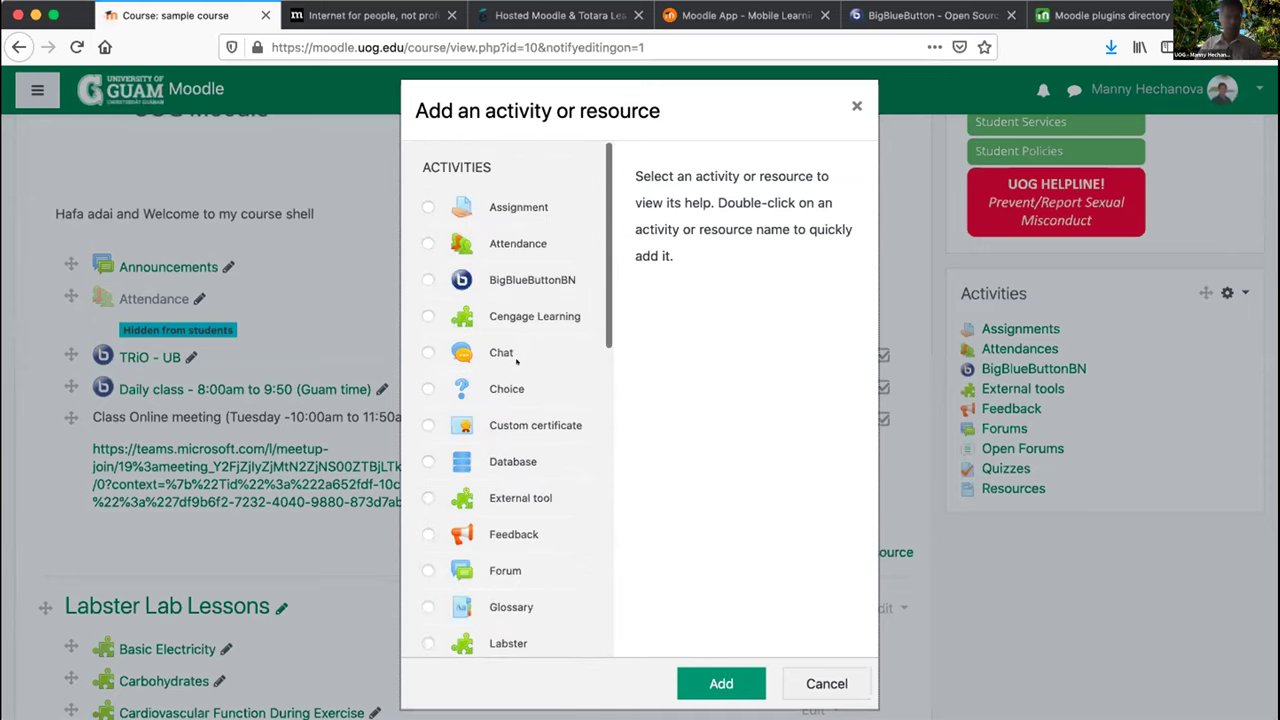
View the help descriptions of the Assignment, Attendance and Cengage Learning activities
click(427, 206)
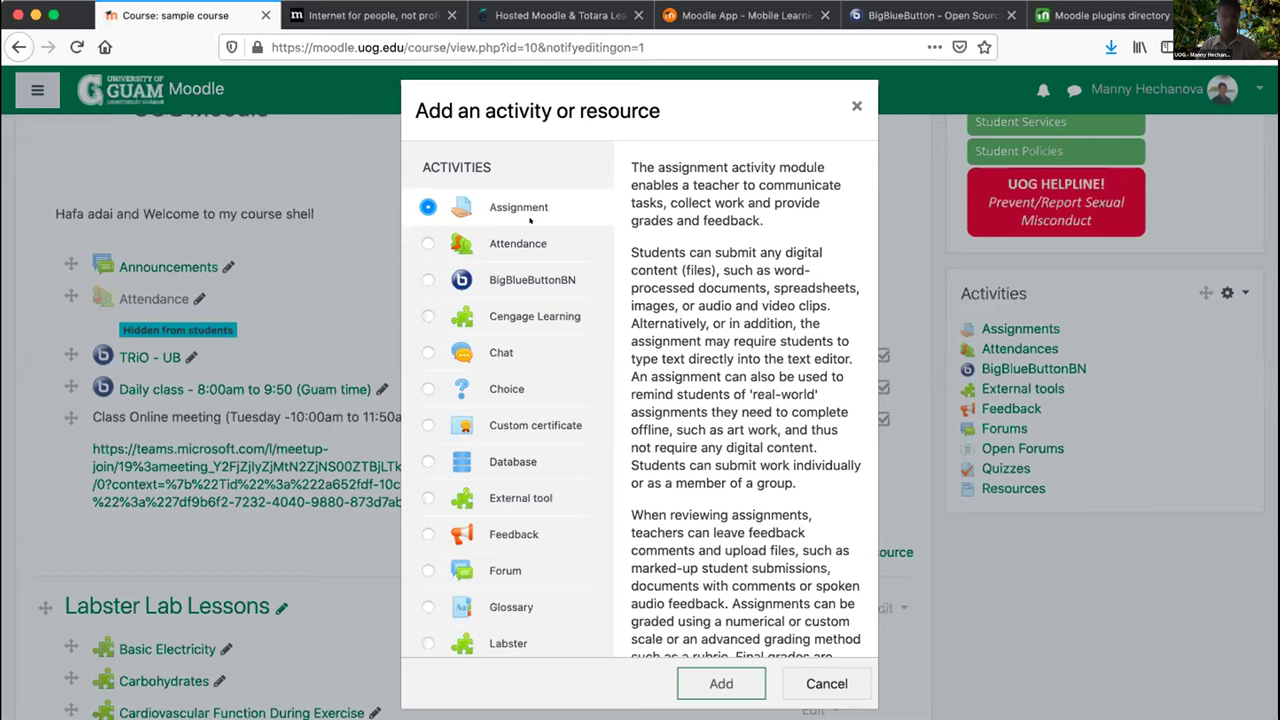
click(421, 238)
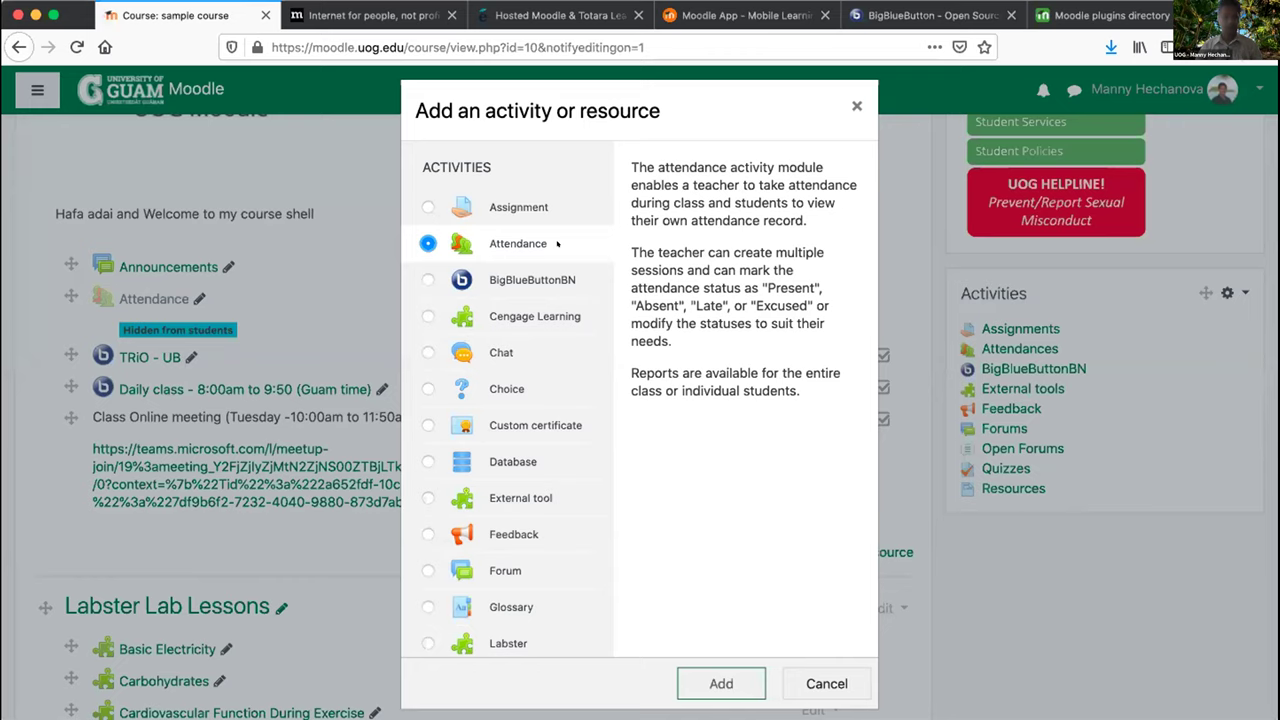
scroll(480, 265, down, 1)
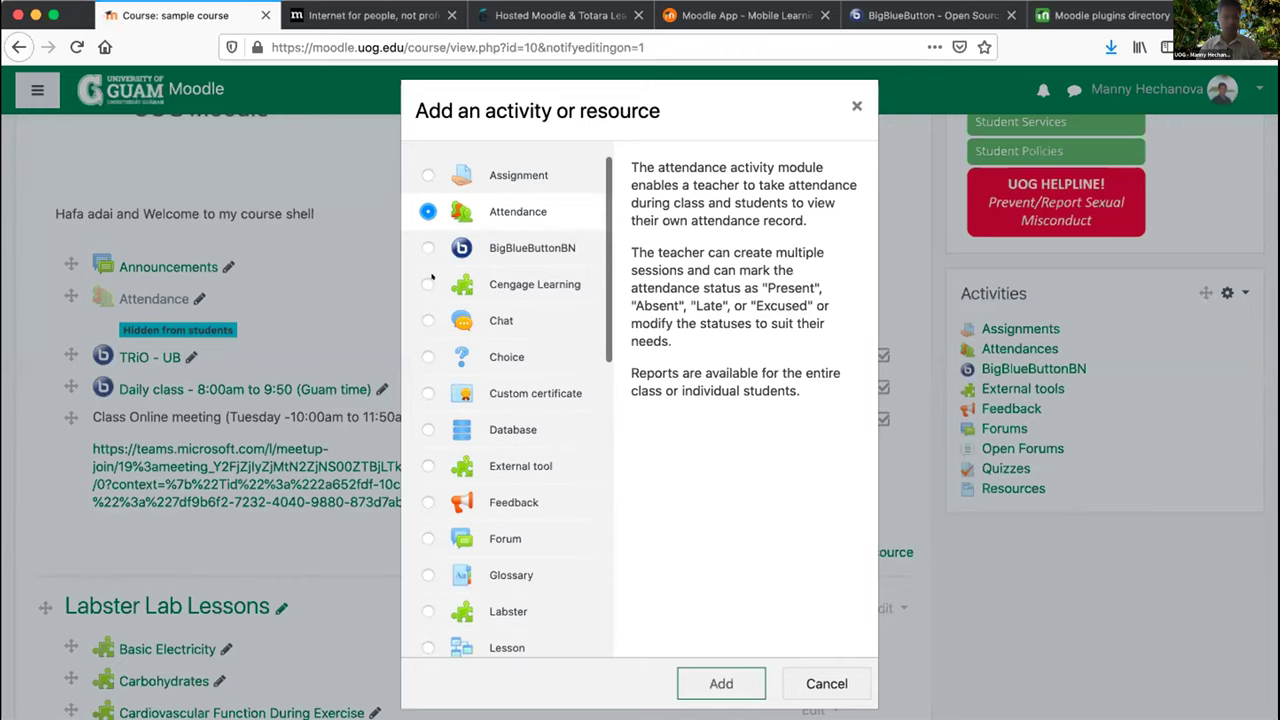
click(431, 280)
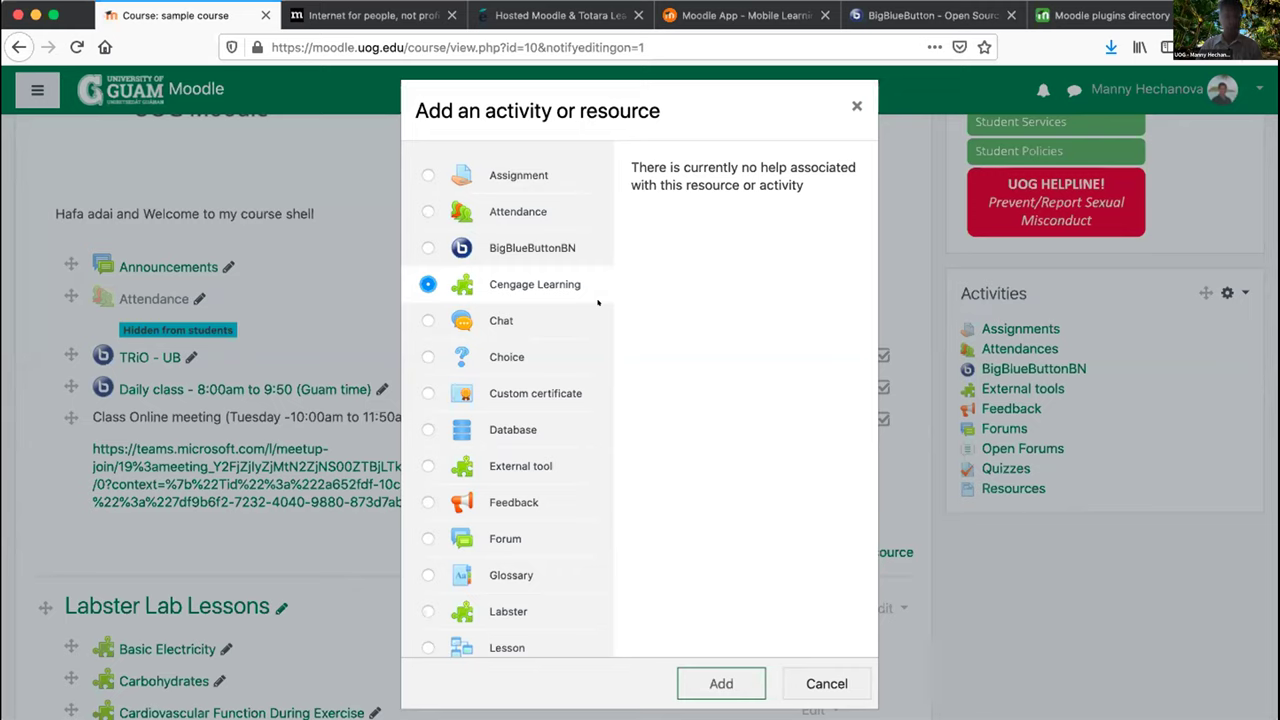
View the help descriptions of the Chat, Choice and External tool activities and look over the activities listed after them
click(420, 320)
scroll(420, 310, down, 1)
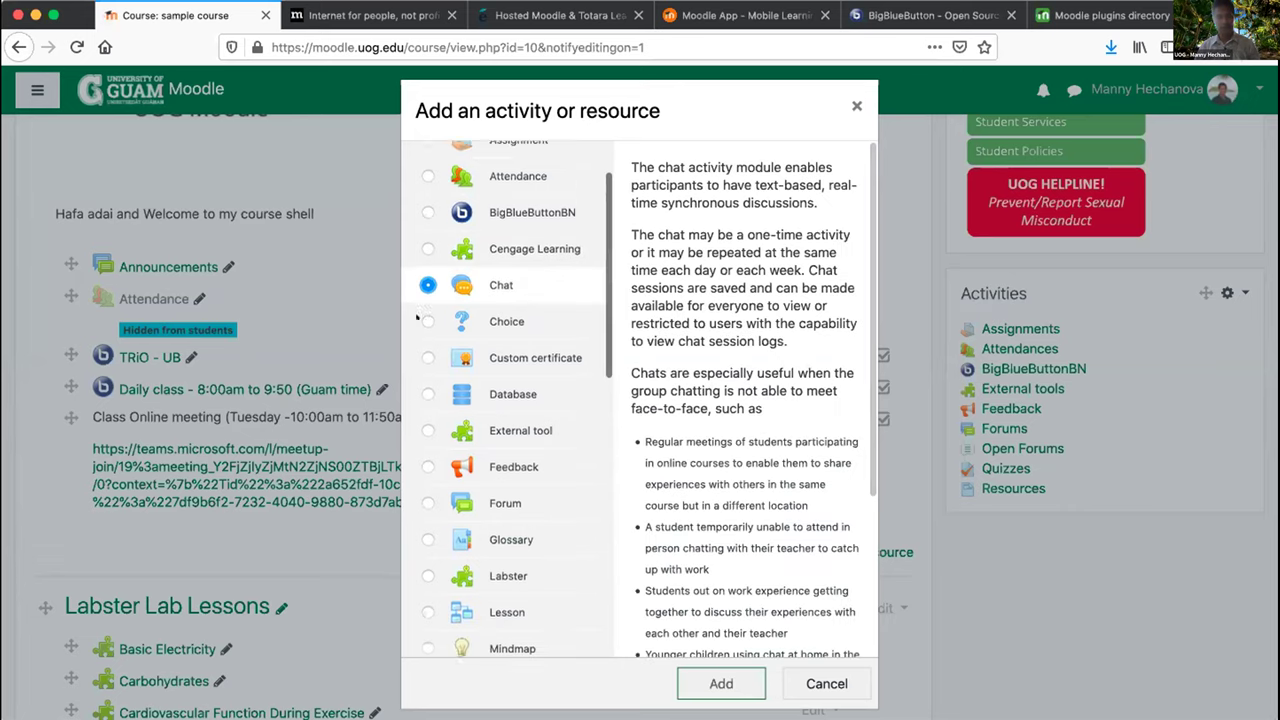
click(417, 290)
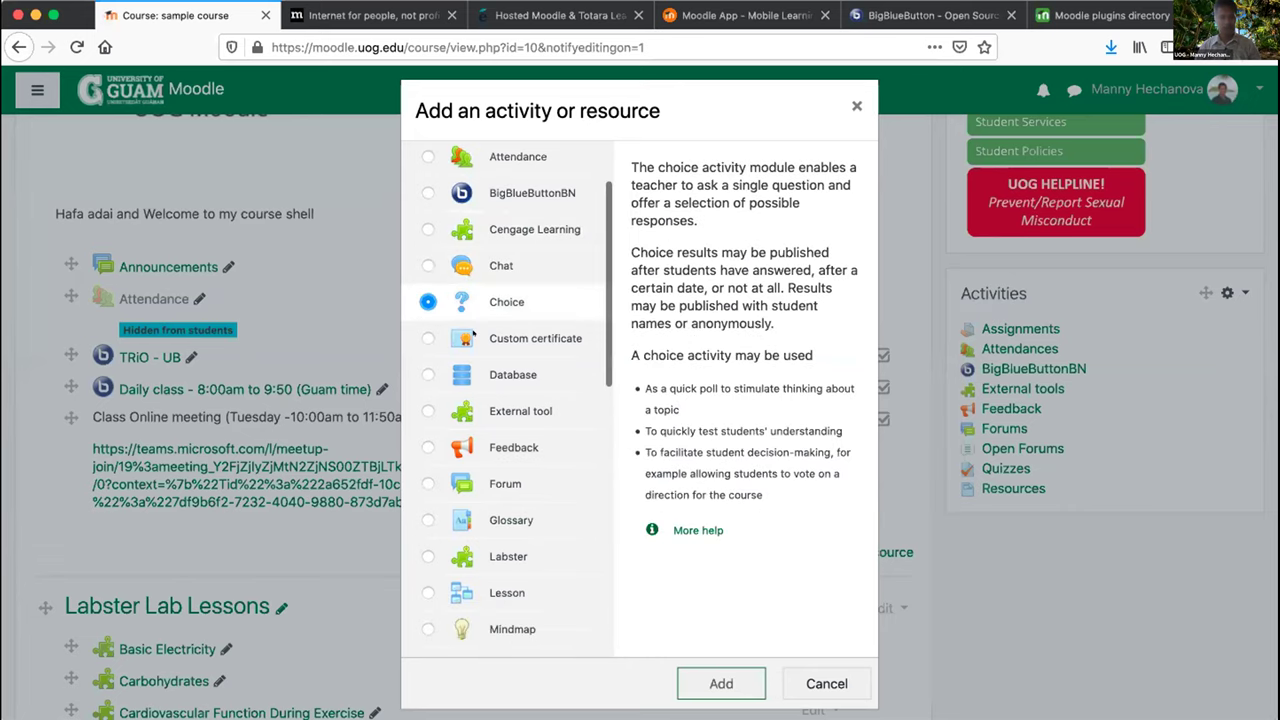
scroll(480, 320, down, 2)
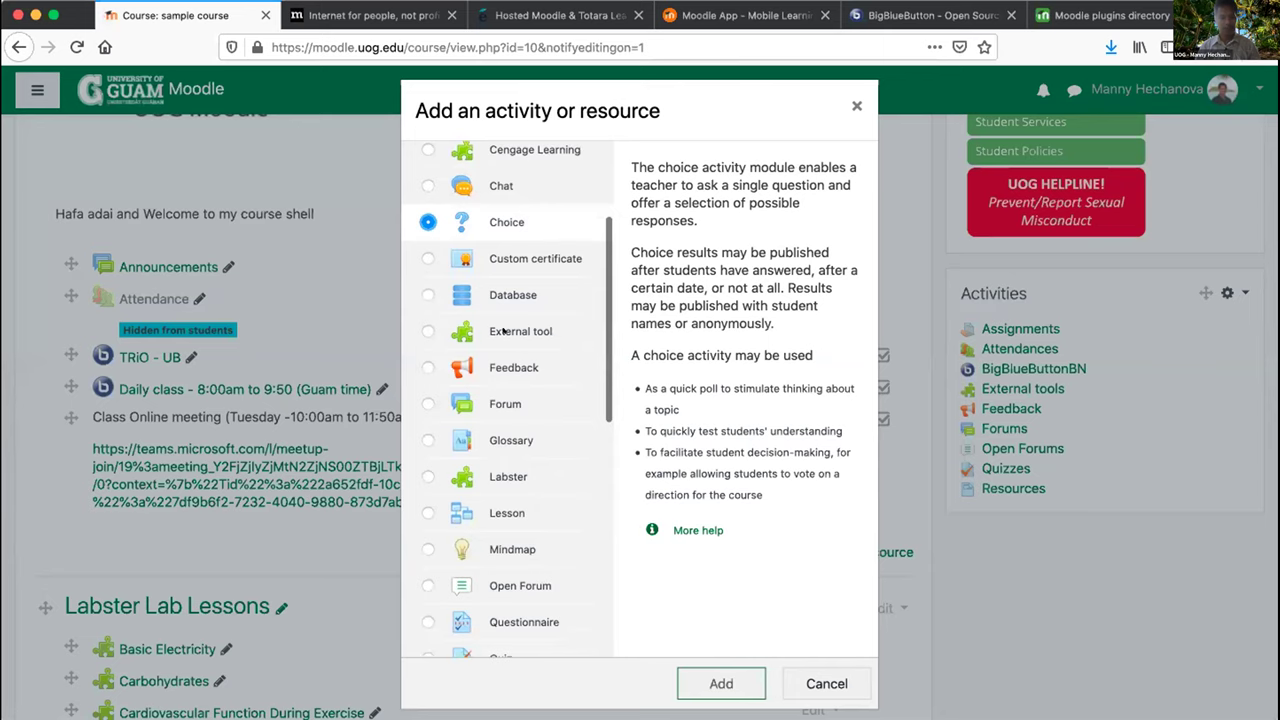
click(418, 331)
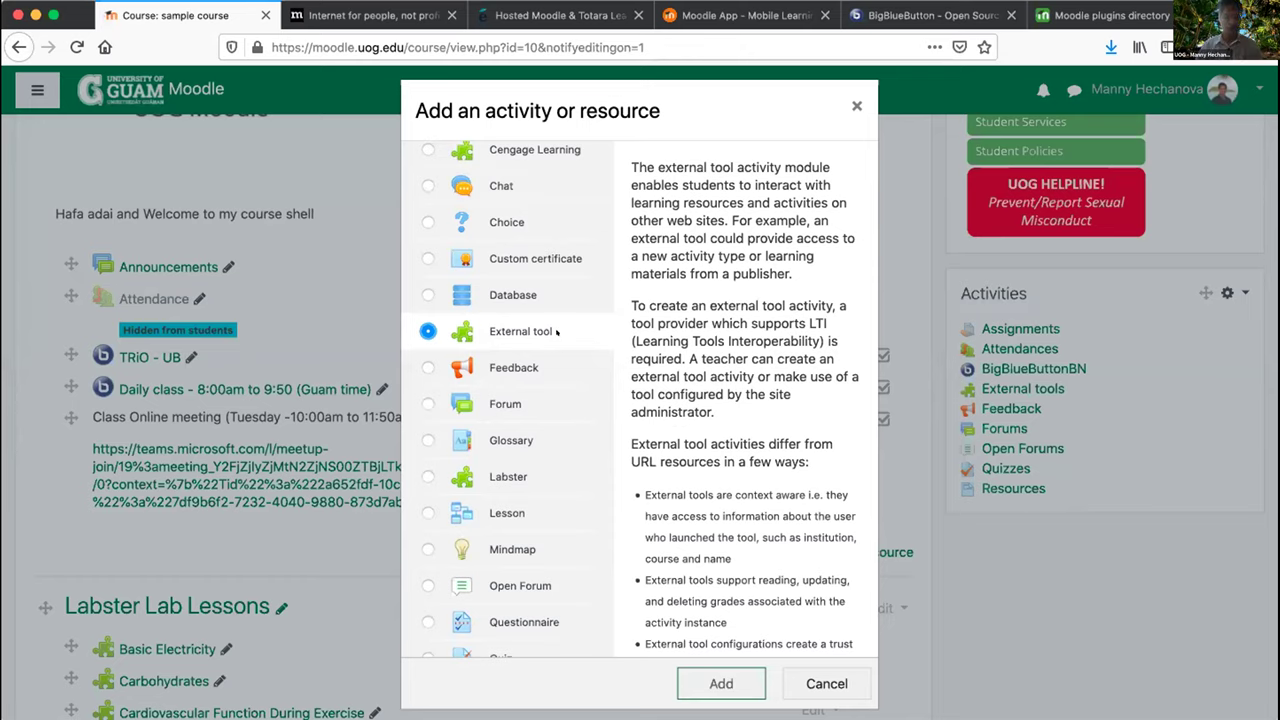
scroll(556, 340, down, 3)
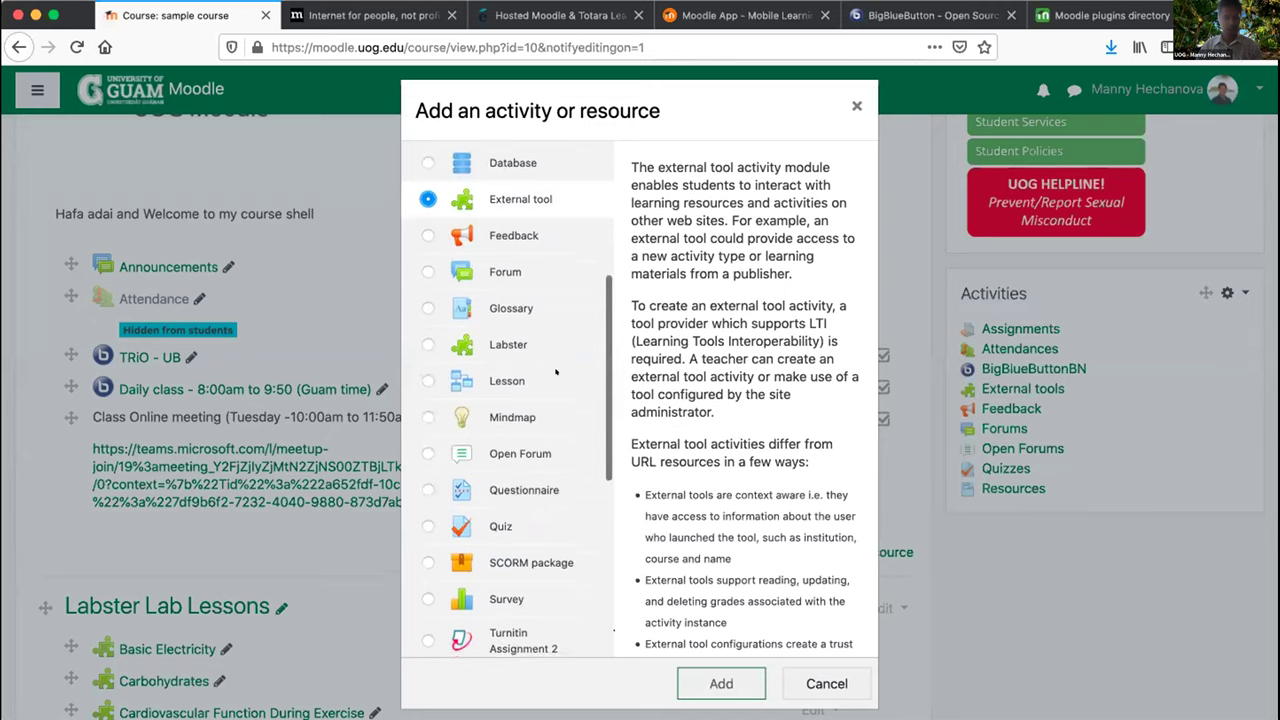
scroll(556, 372, down, 2)
scroll(490, 300, up, 3)
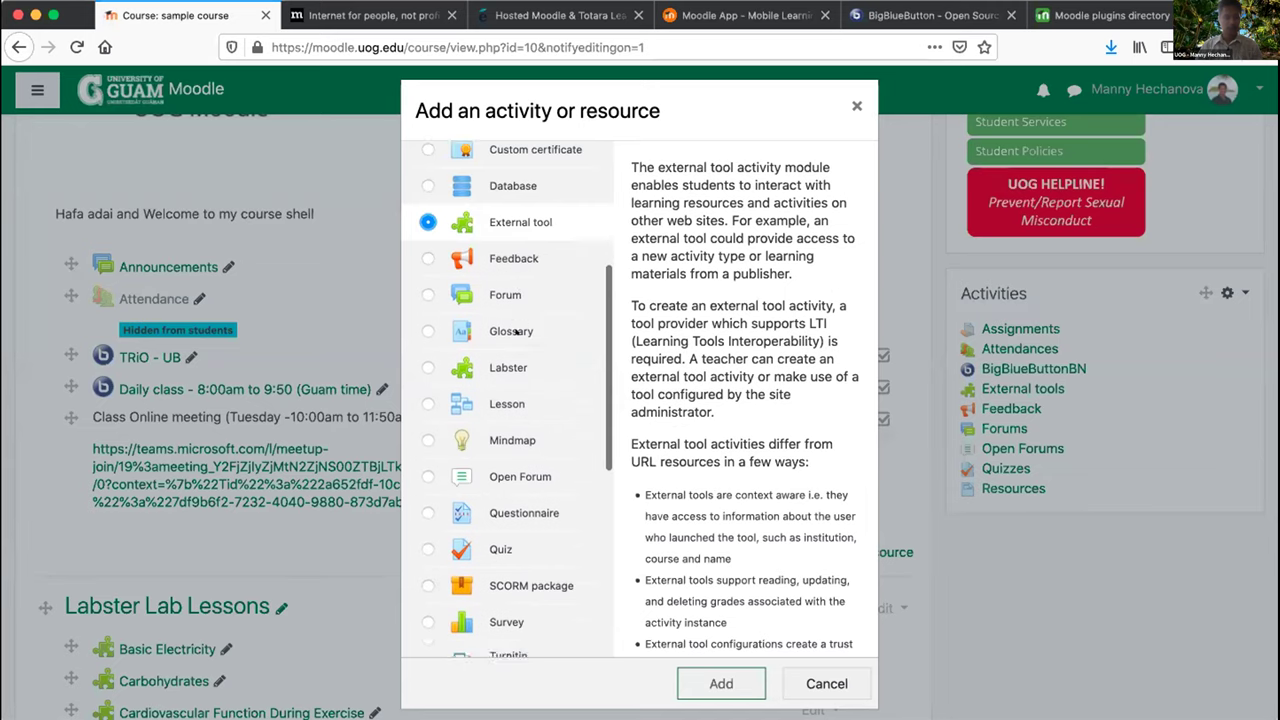
View the help descriptions of the Mindmap and Quiz activities and look over the remaining activities in the chooser
scroll(517, 244, down, 2)
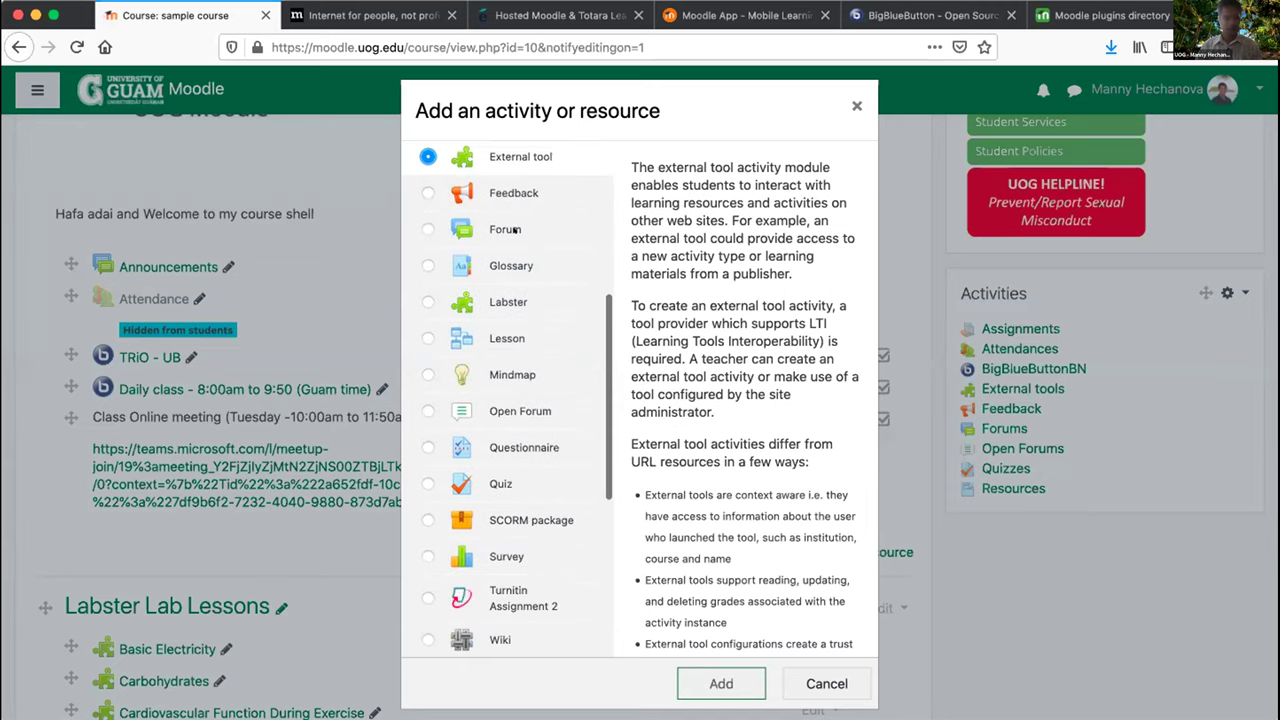
scroll(544, 347, down, 1)
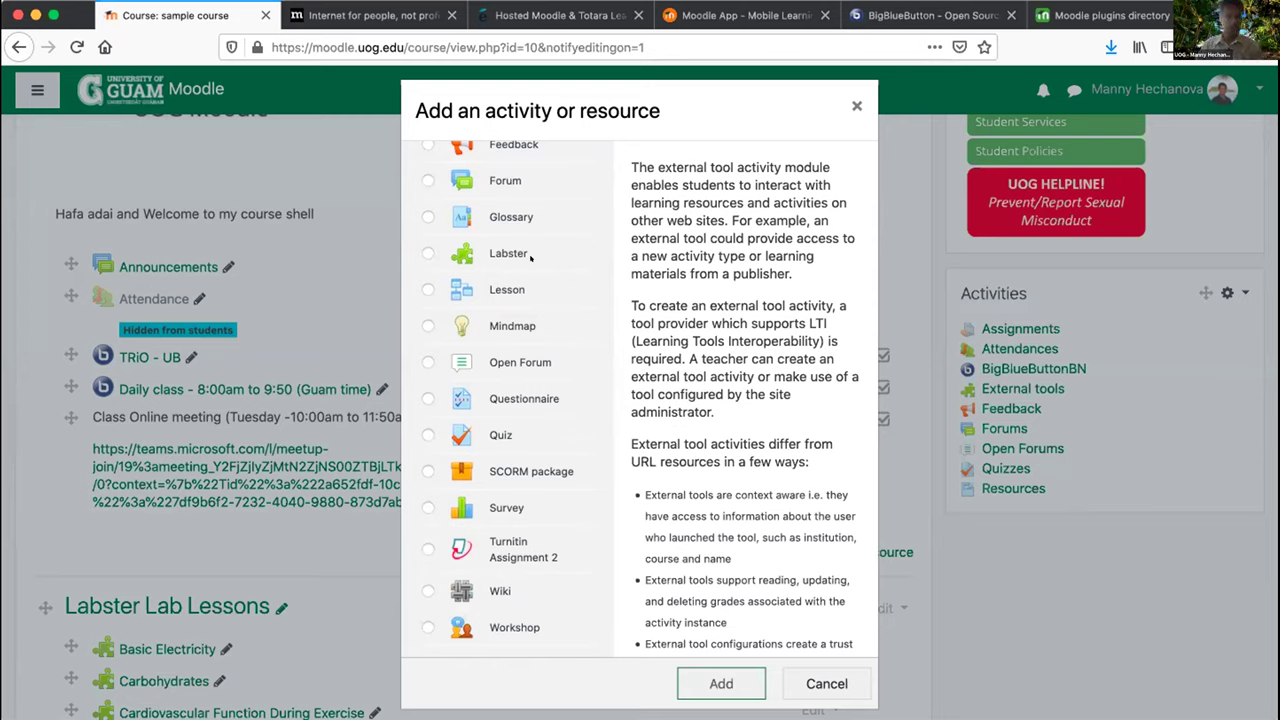
scroll(480, 240, down, 3)
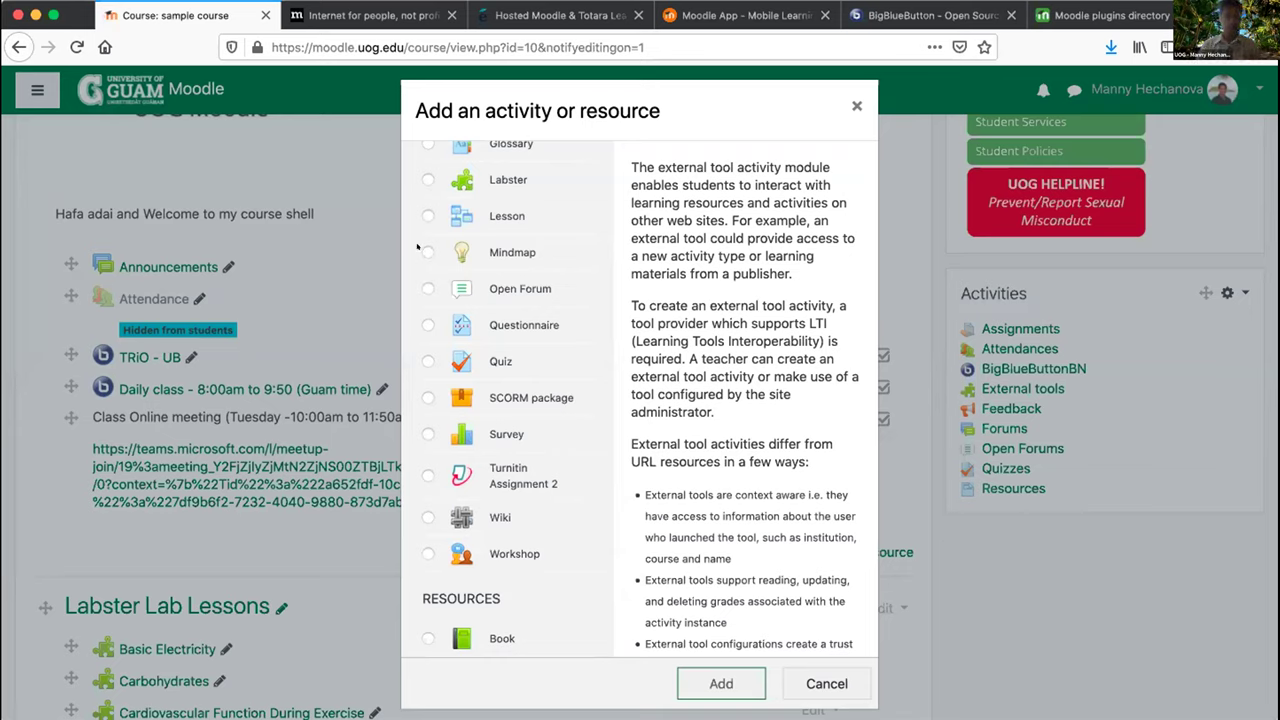
click(421, 250)
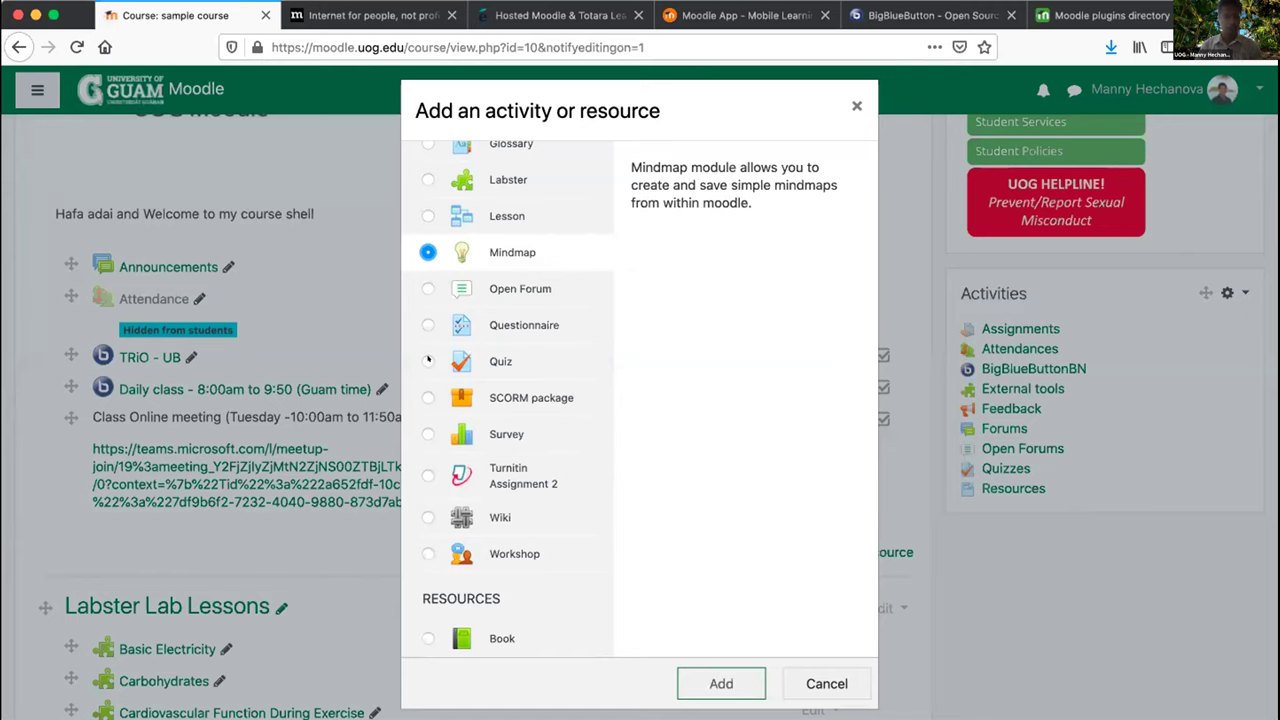
click(424, 361)
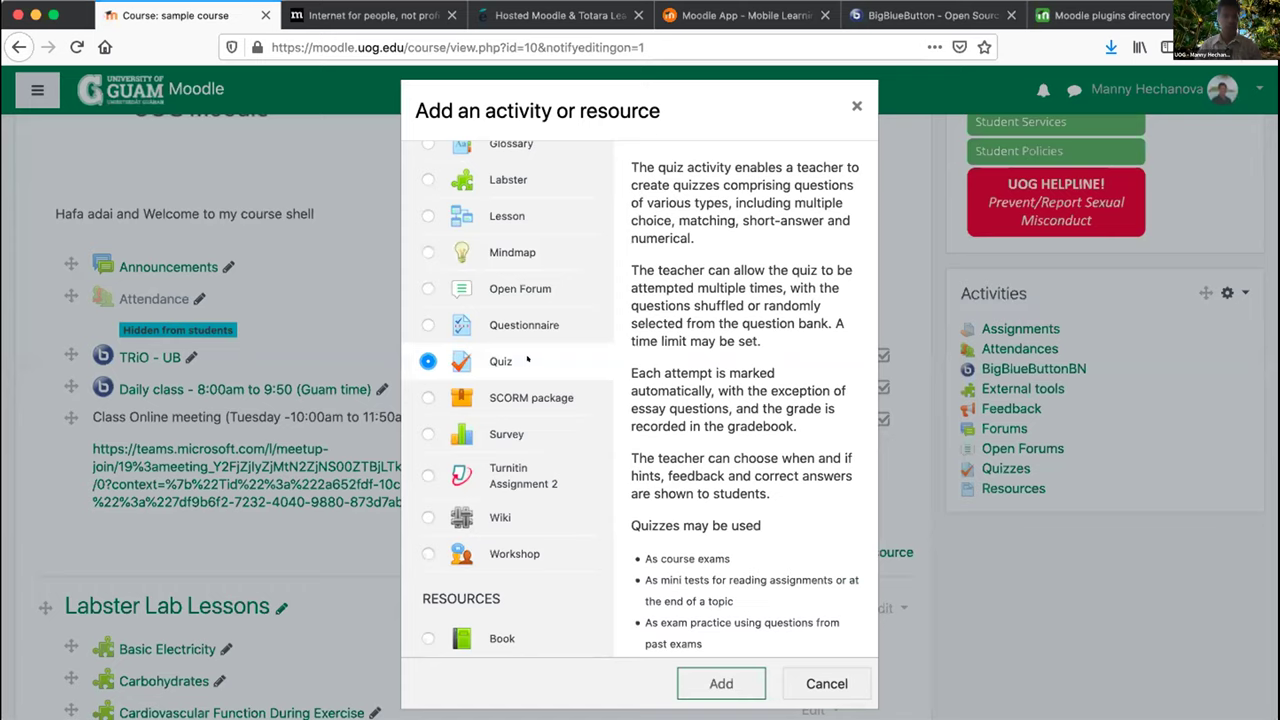
scroll(527, 358, down, 2)
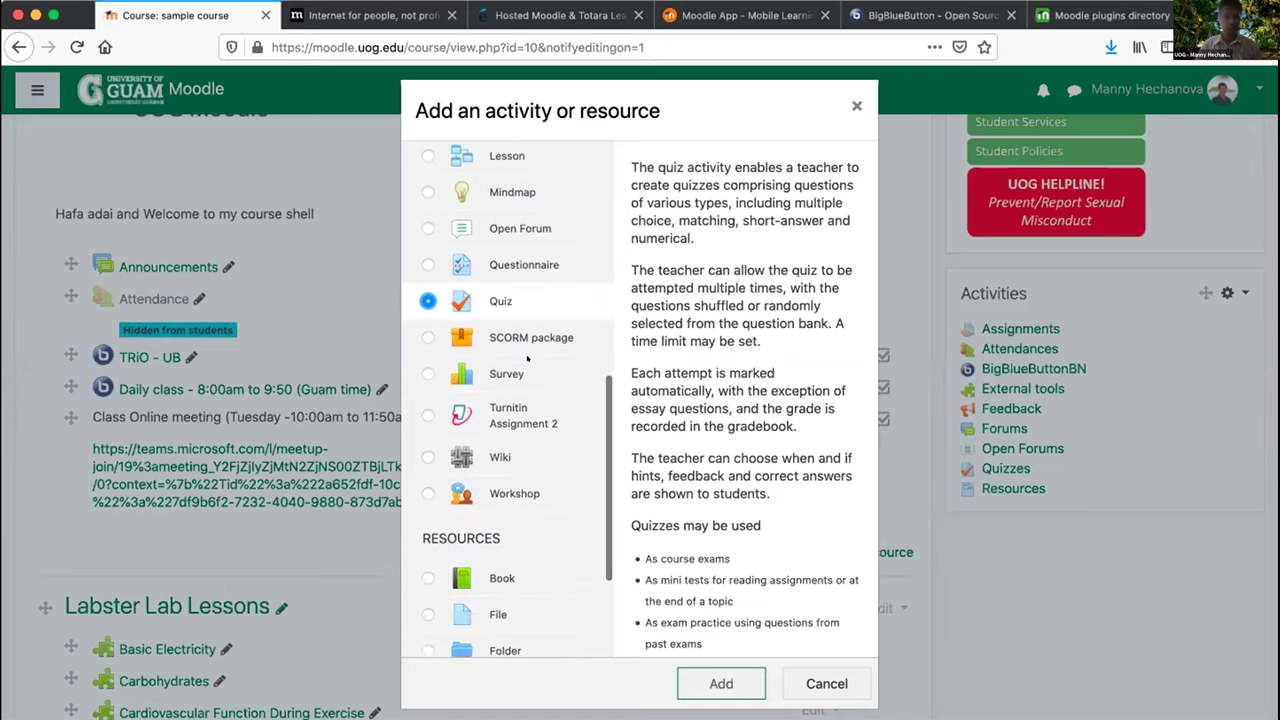
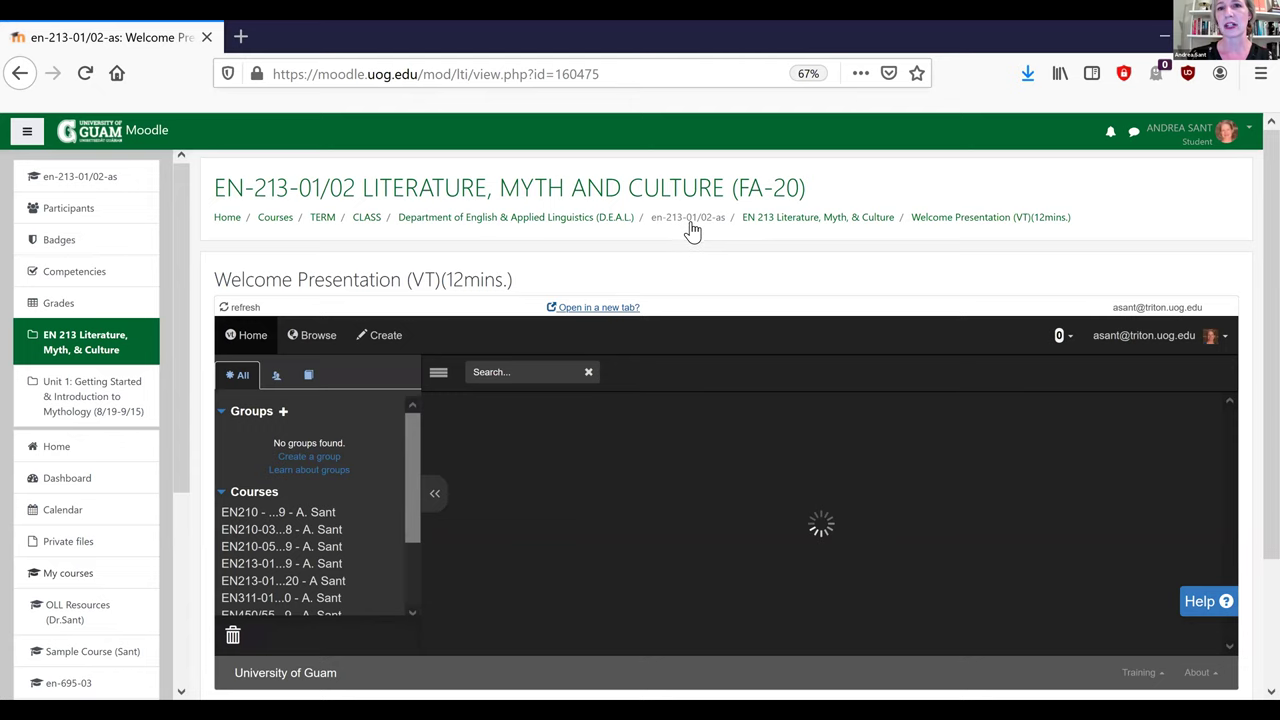
Go to the EN 213 Literature, Myth, & Culture section, review its Professor's Podium items and open the News & Transcript Archive forum
click(757, 226)
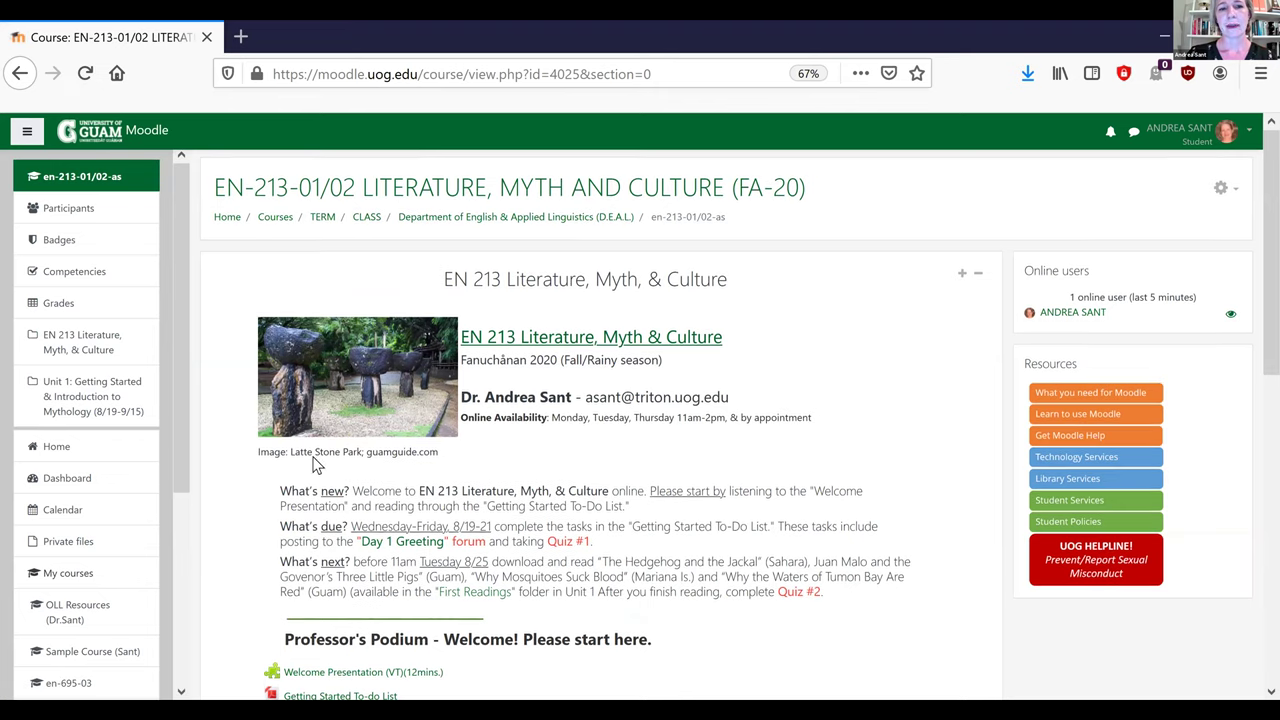
scroll(244, 570, down, 2)
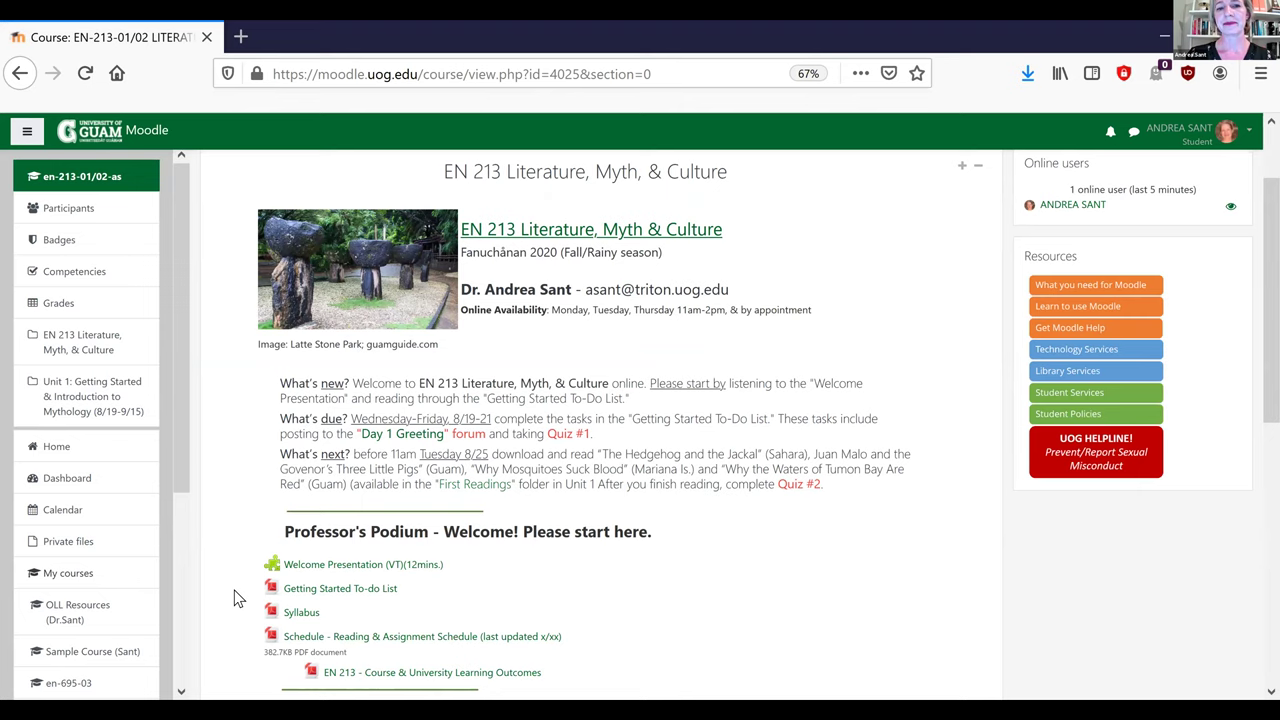
scroll(234, 598, down, 1)
scroll(234, 598, down, 2)
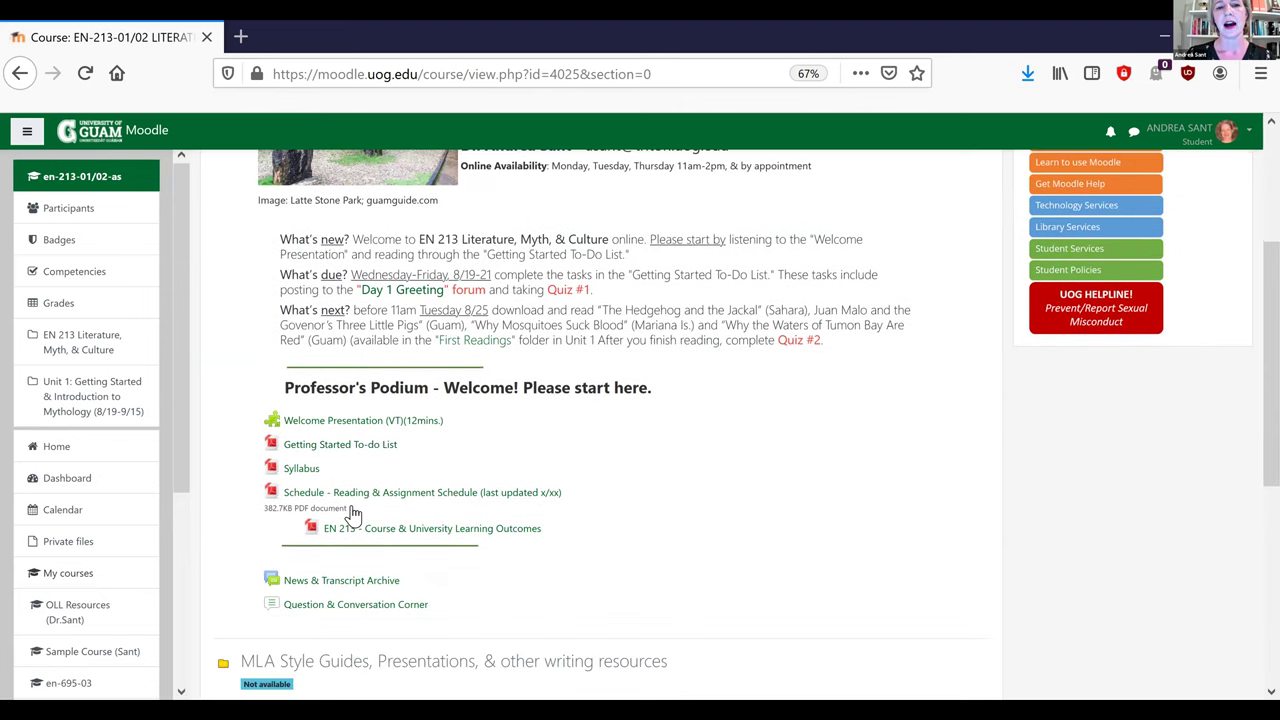
scroll(354, 514, down, 1)
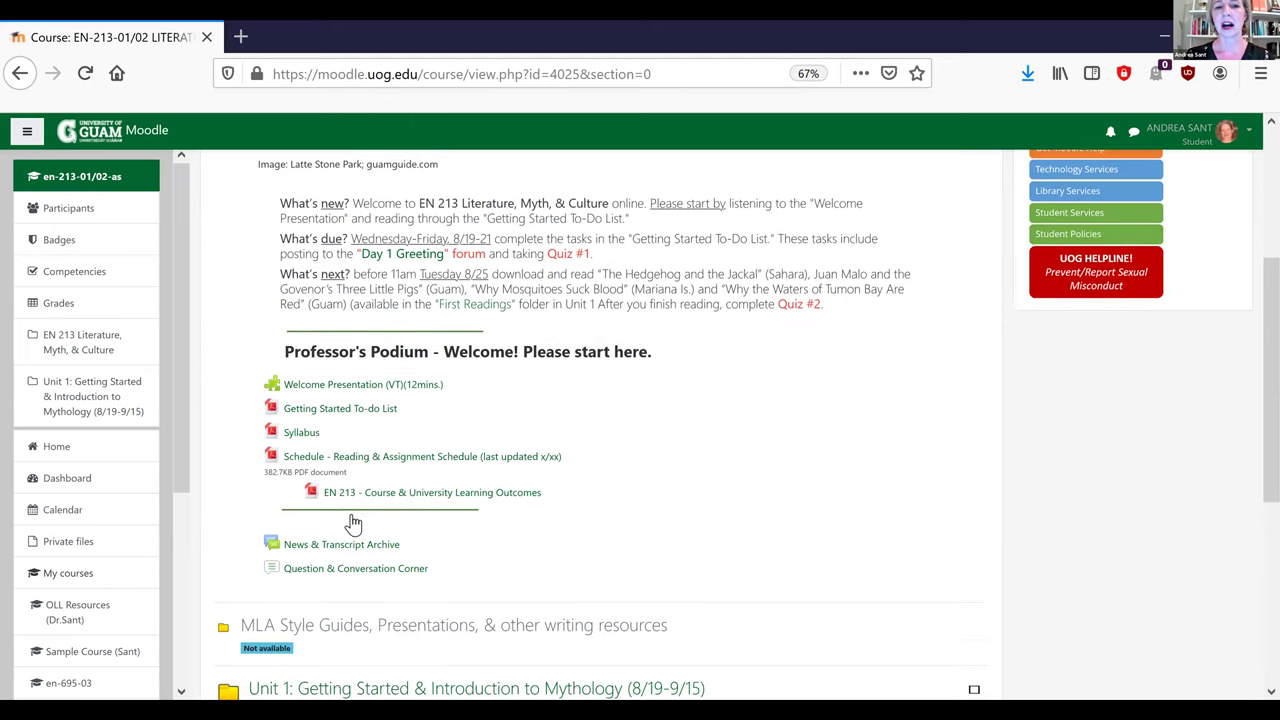
scroll(354, 518, down, 1)
click(351, 512)
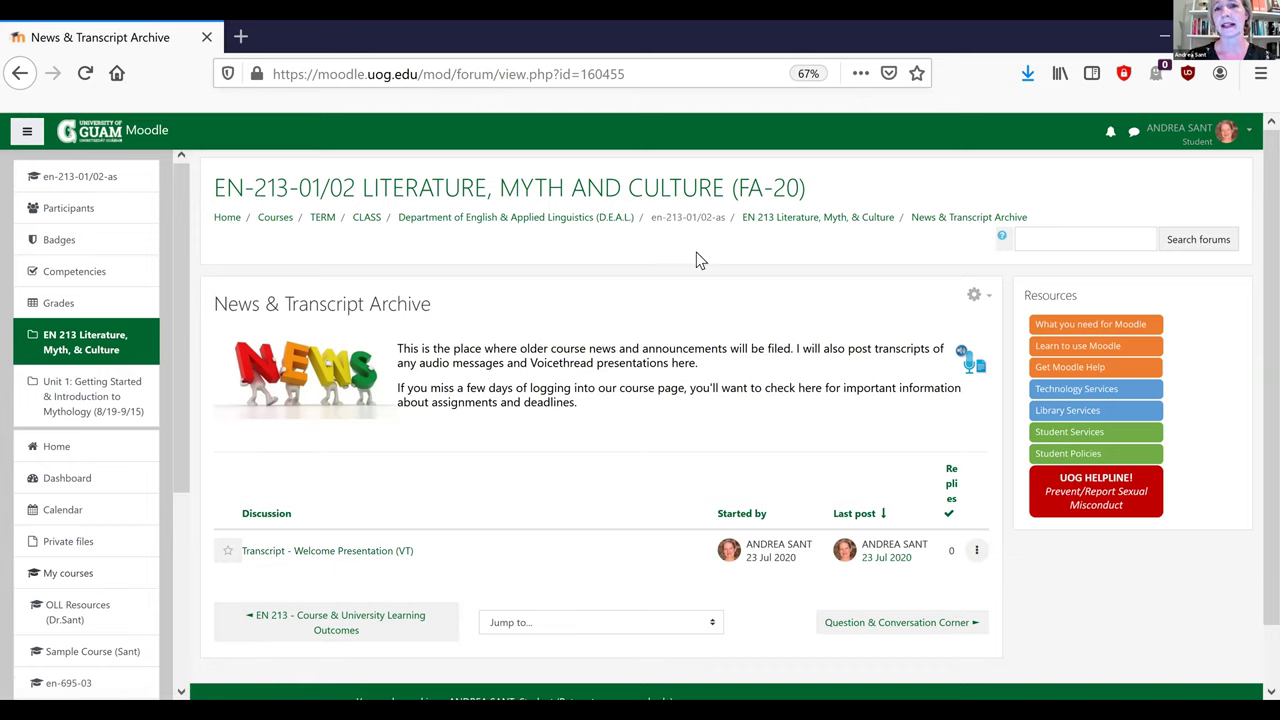
Return to the EN 213 Literature, Myth, & Culture section and open the Question & Conversation Corner
click(801, 220)
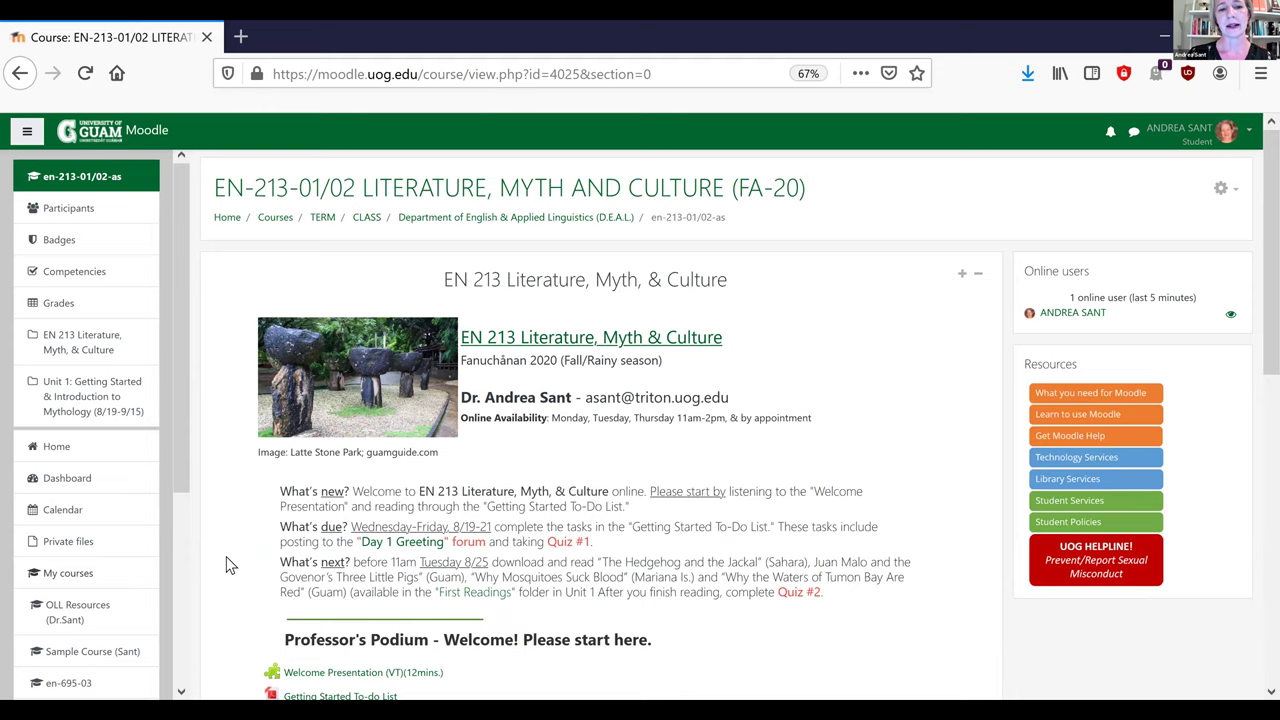
scroll(226, 565, down, 2)
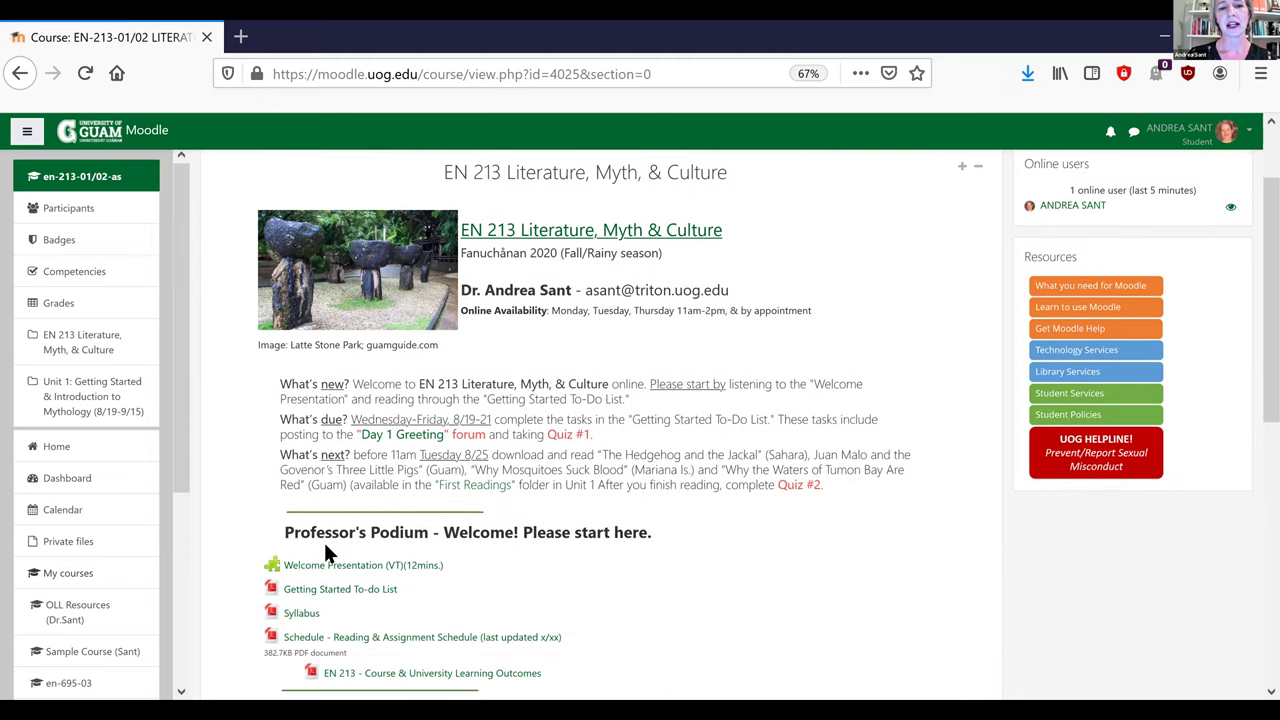
scroll(343, 547, down, 1)
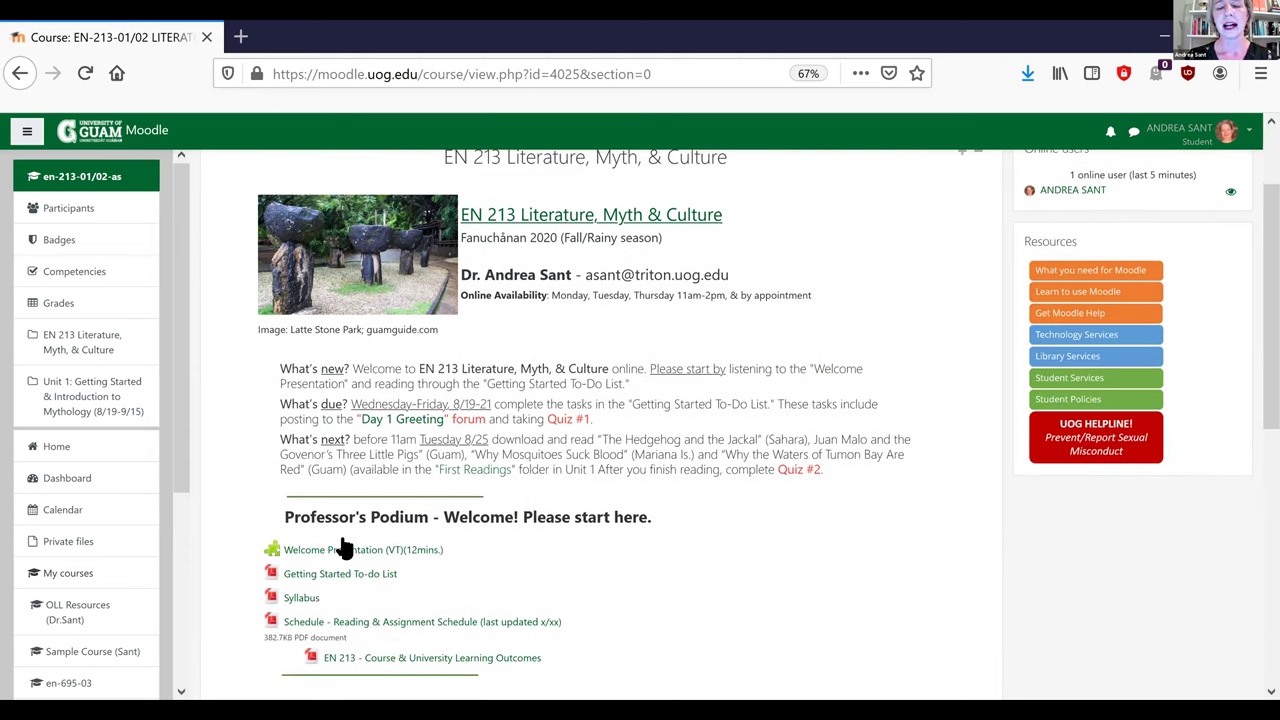
scroll(343, 538, down, 1)
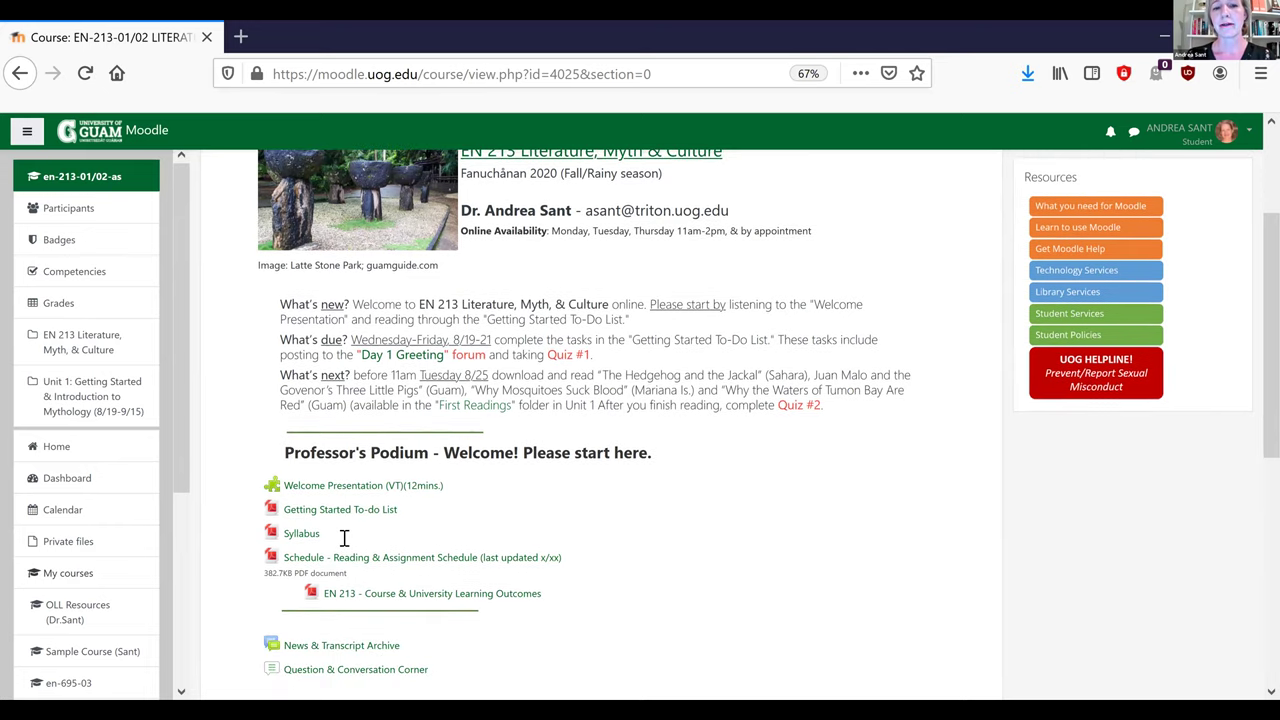
scroll(343, 538, down, 2)
click(343, 534)
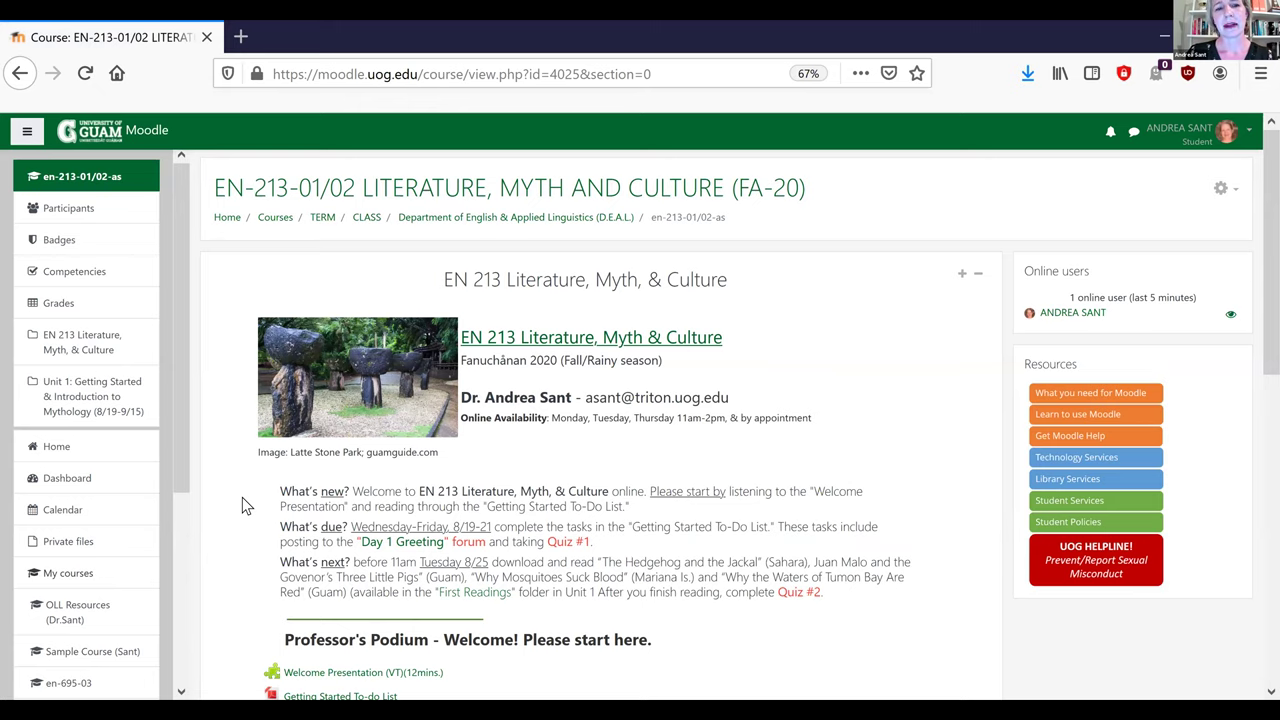
Review the unit folders and Unit 1's learning objectives, view the First Readings folder and go back to the unit
scroll(356, 470, down, 5)
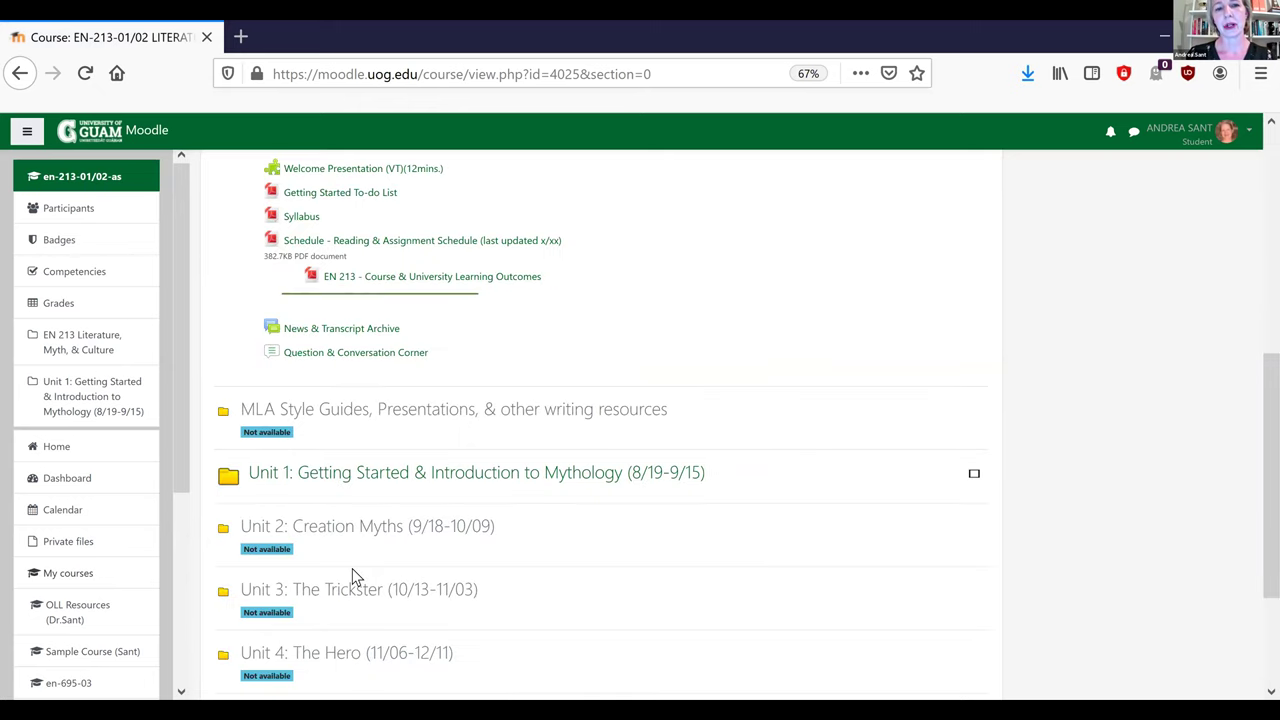
scroll(352, 577, down, 1)
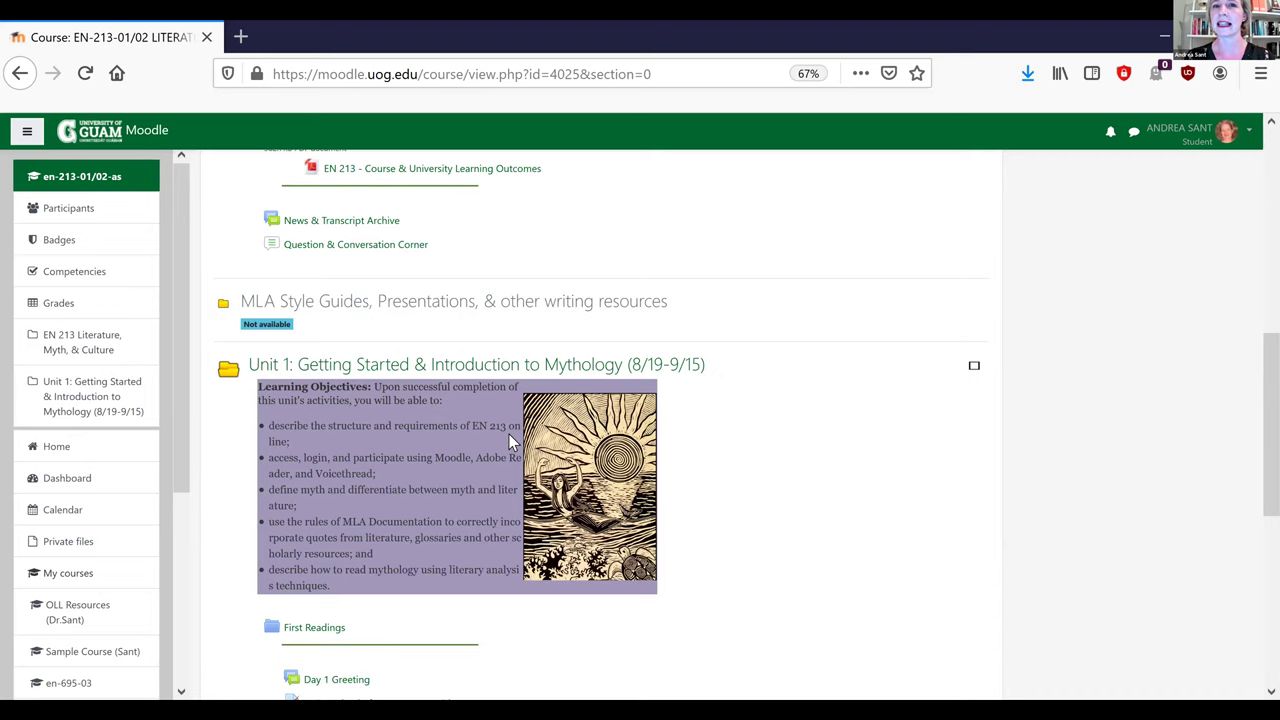
scroll(508, 433, down, 1)
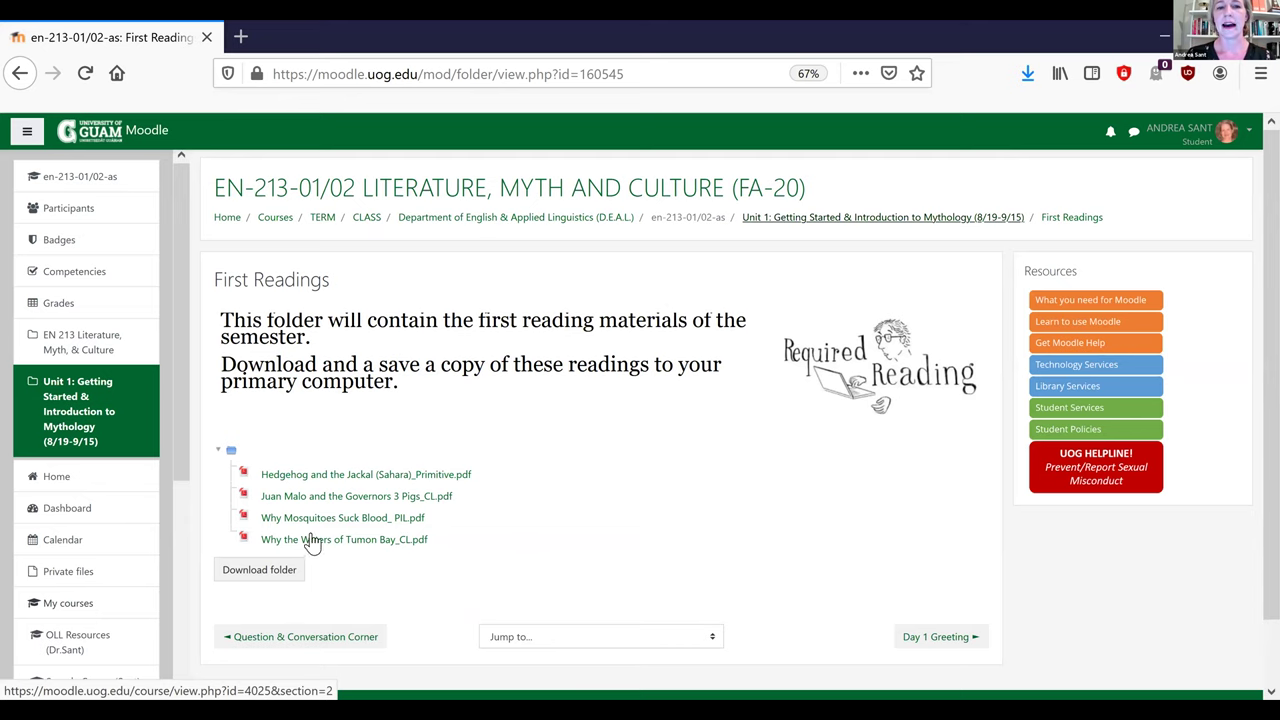
key(alt+Left)
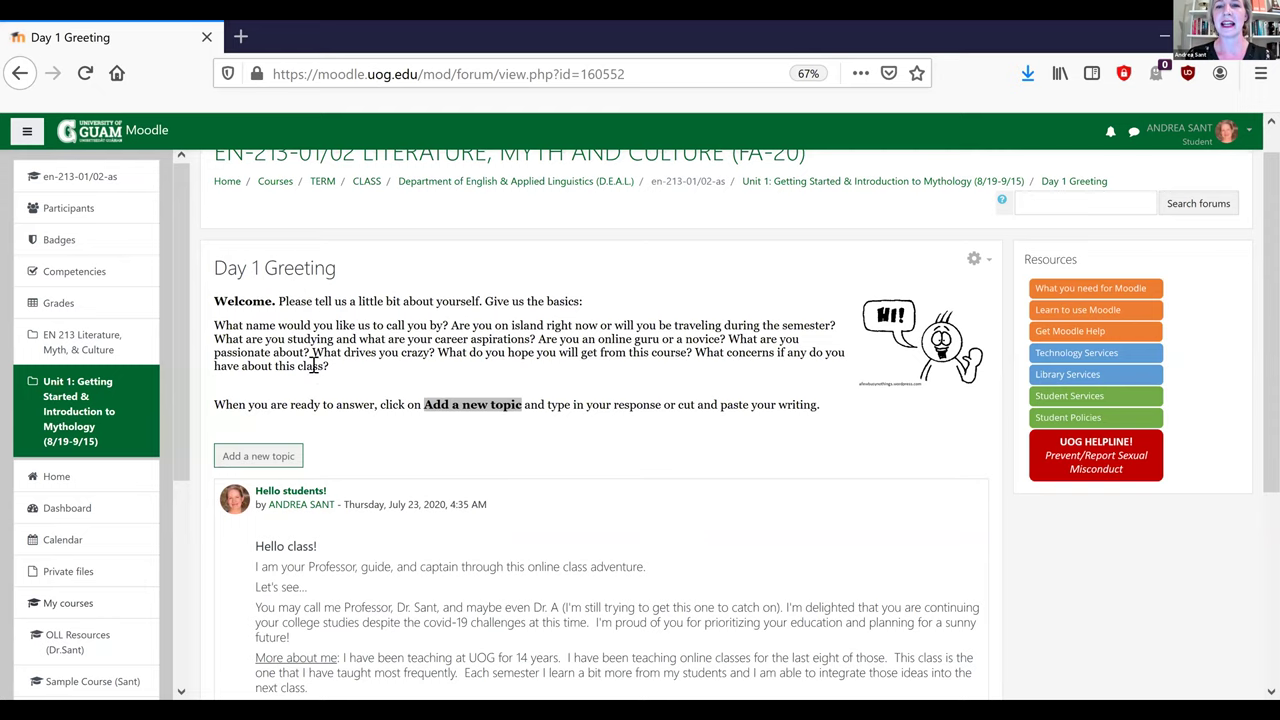
Read through the Day 1 Greeting forum with its instructions and "Hello students!" post, and go back to Unit 1
scroll(335, 430, down, 3)
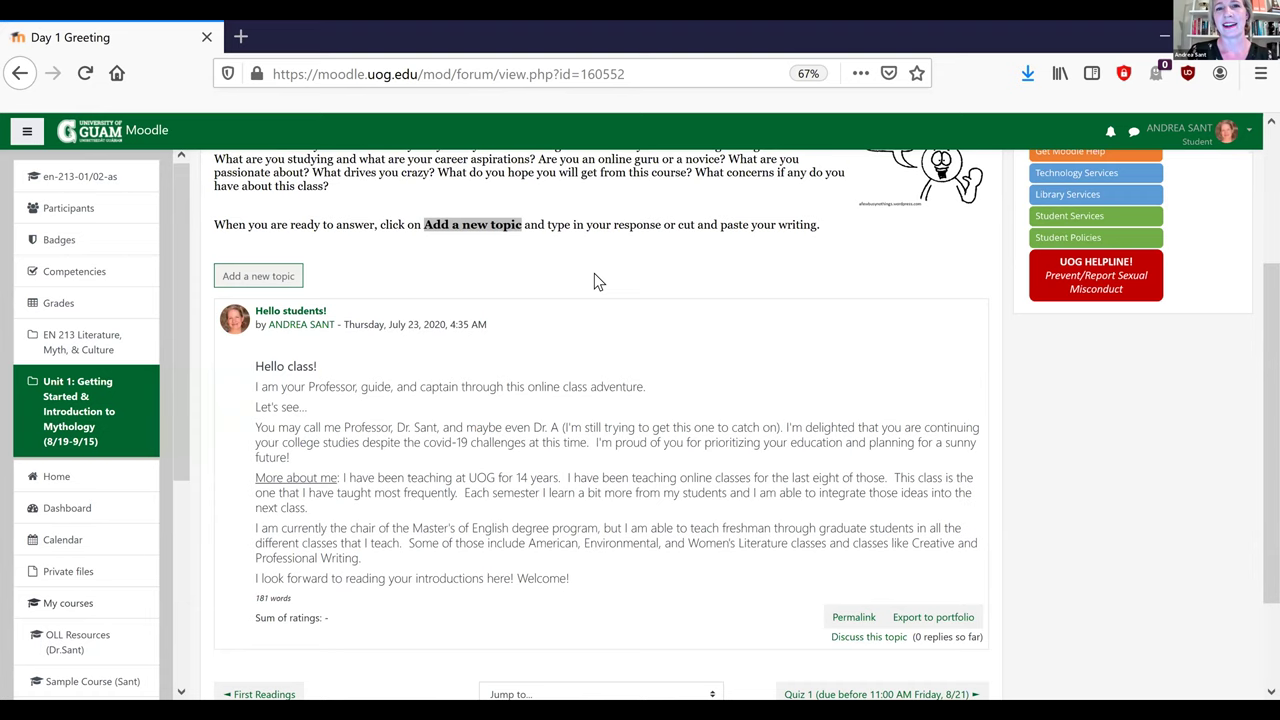
scroll(760, 225, up, 1)
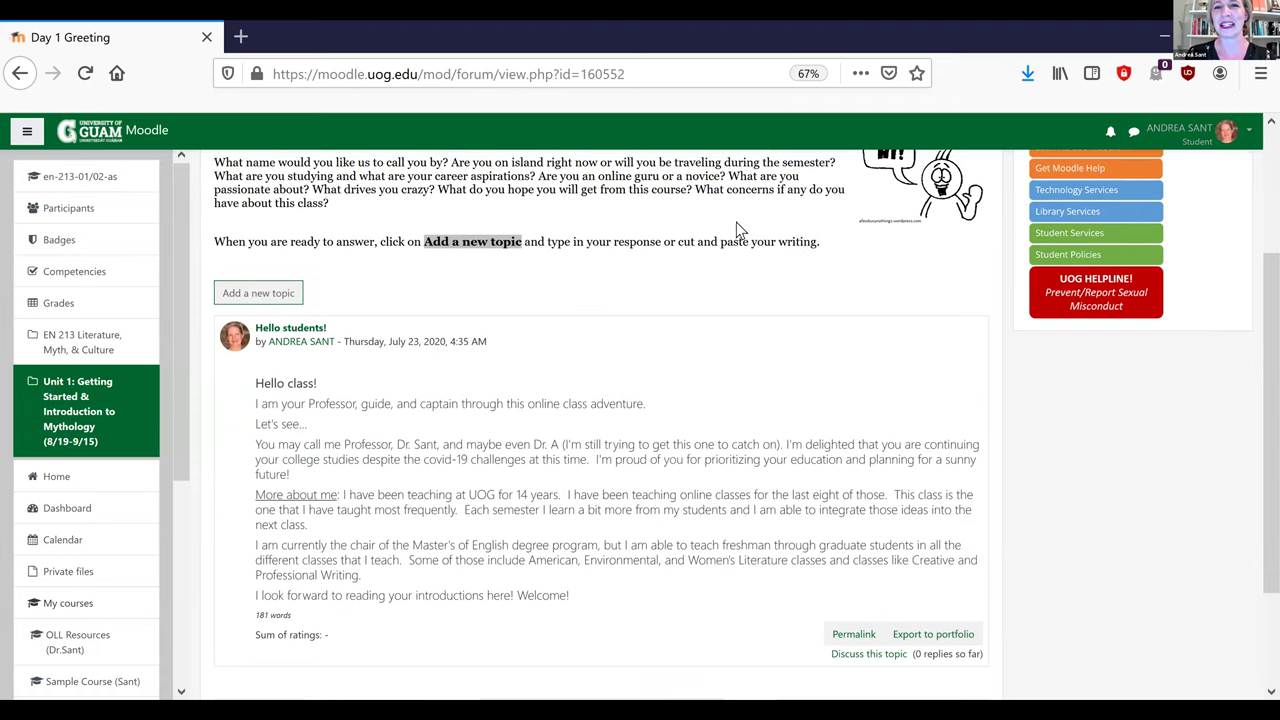
scroll(750, 230, up, 3)
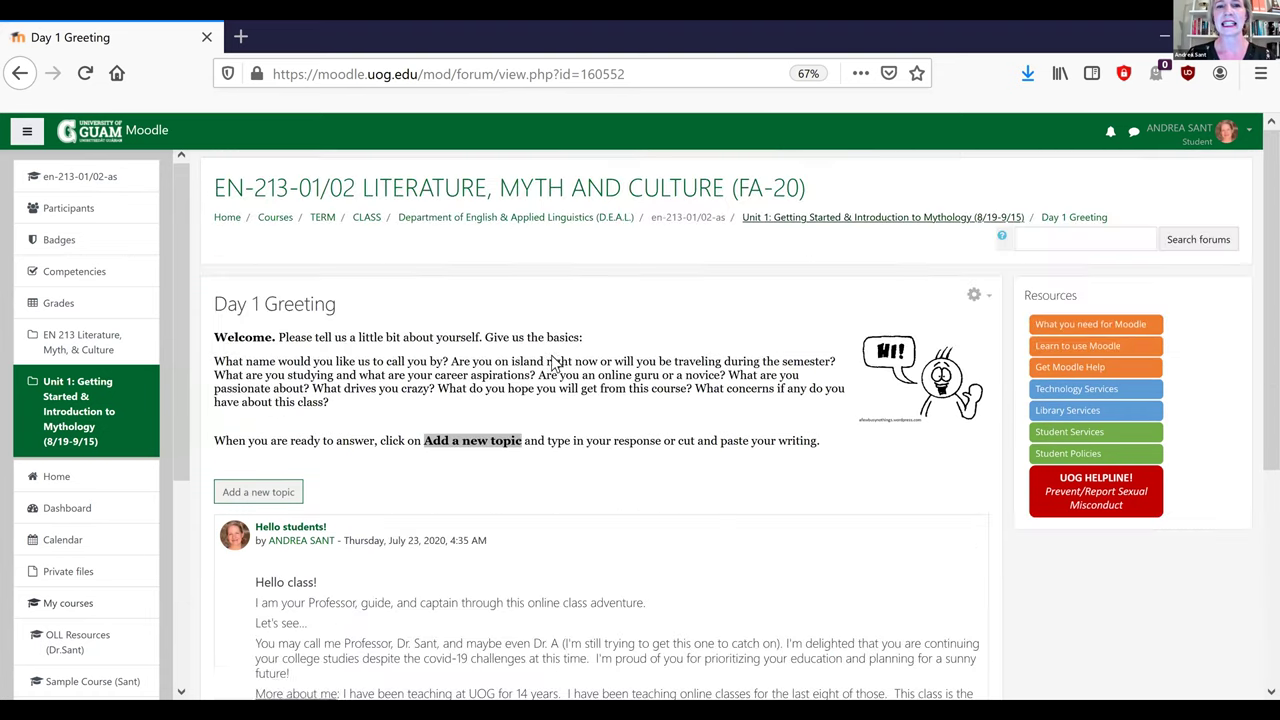
key(alt+Left)
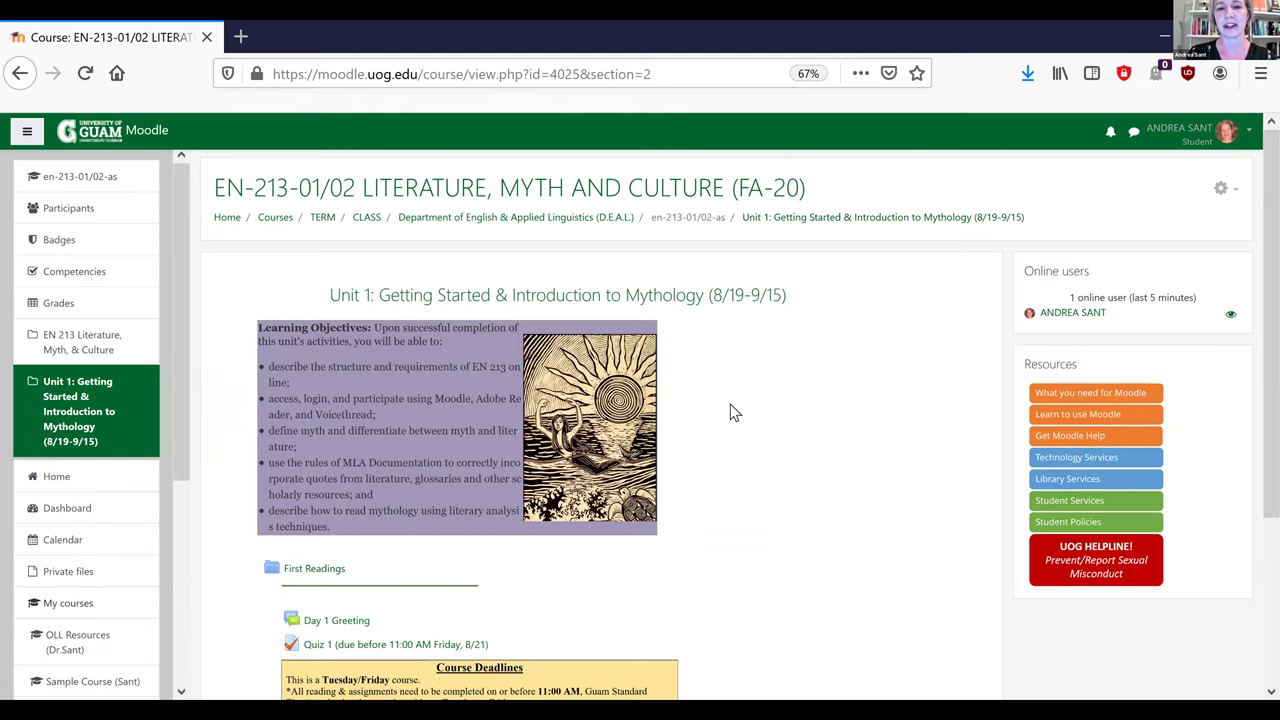
Open Quiz 1 from the Unit 1 page, review its instructions and leave the quiz page
scroll(730, 410, down, 1)
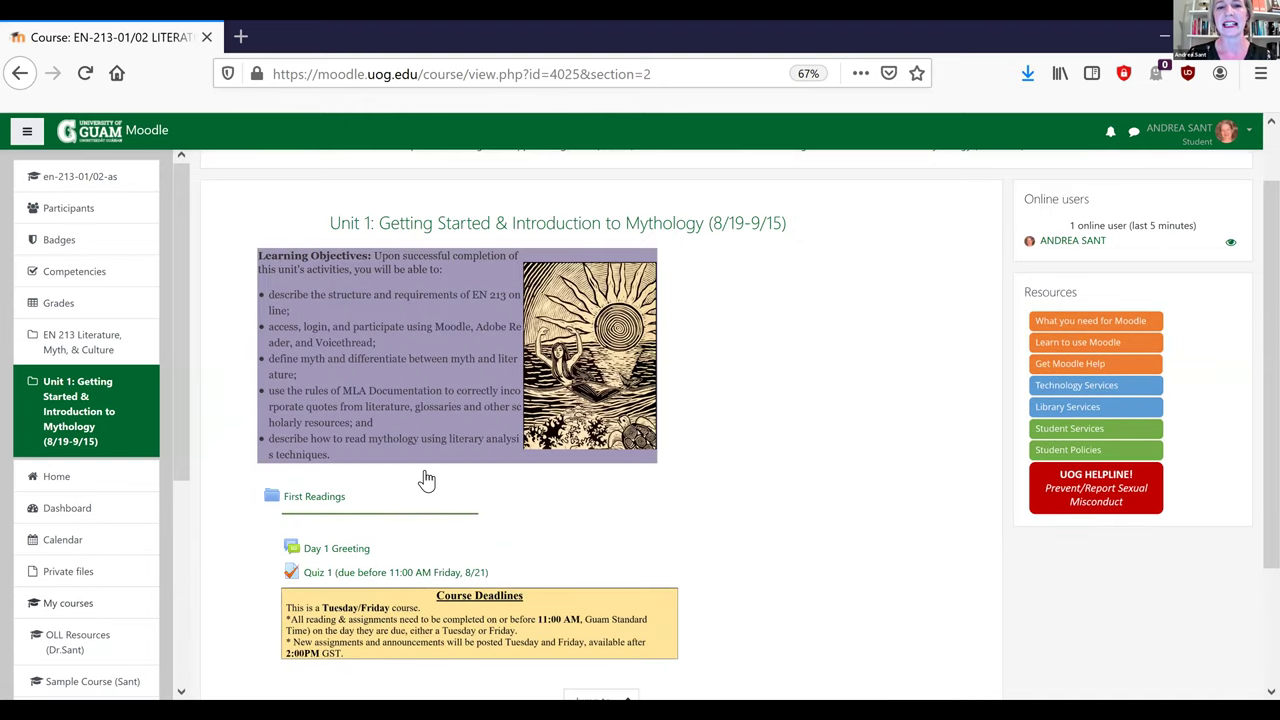
scroll(427, 481, down, 1)
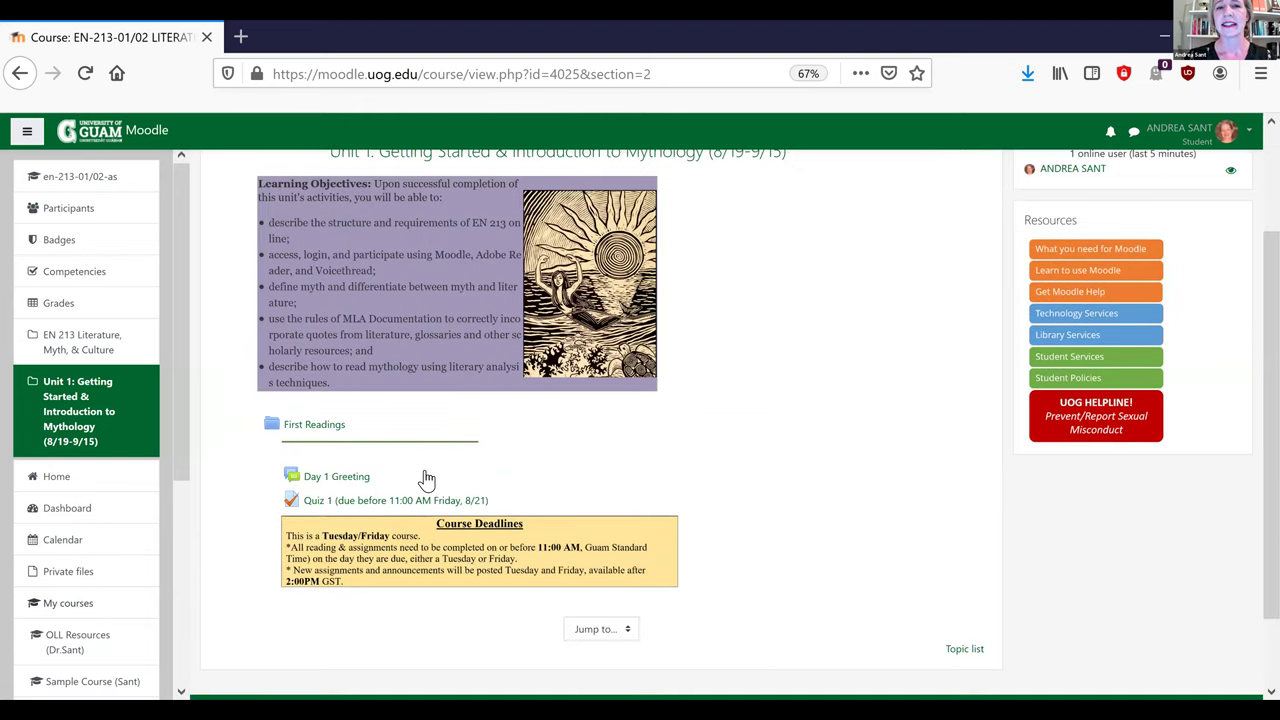
scroll(427, 481, down, 1)
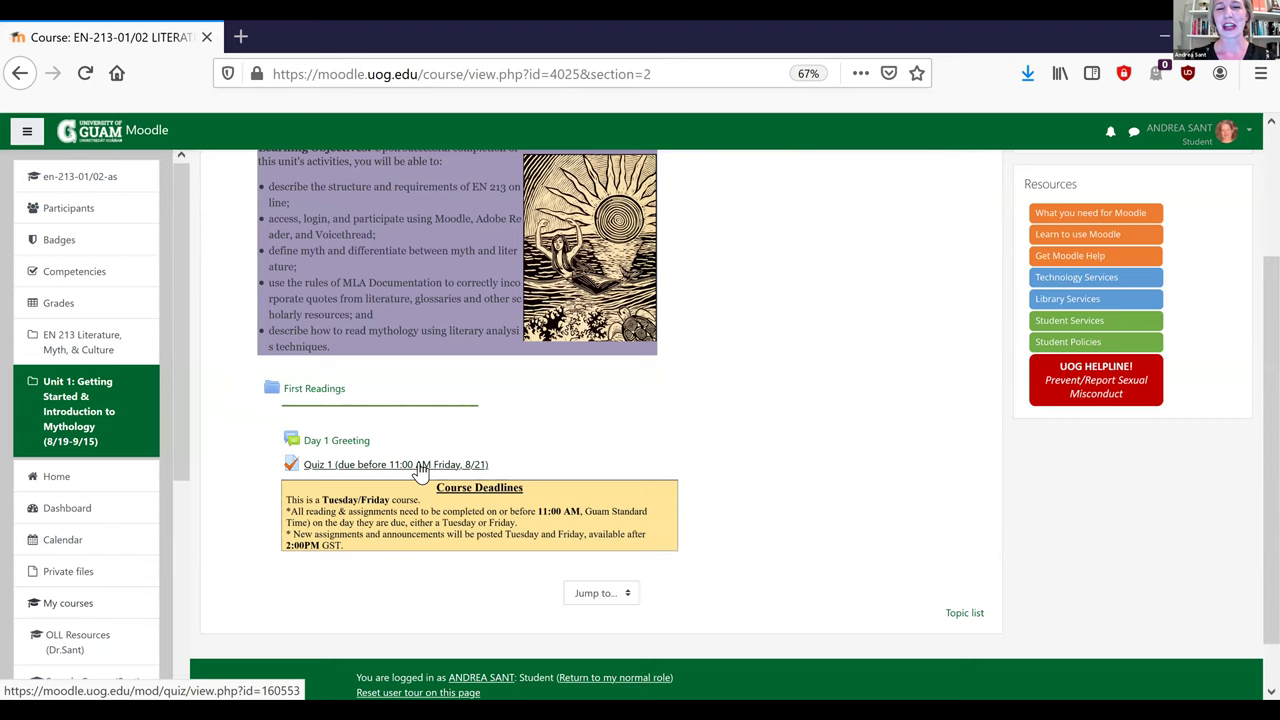
click(422, 466)
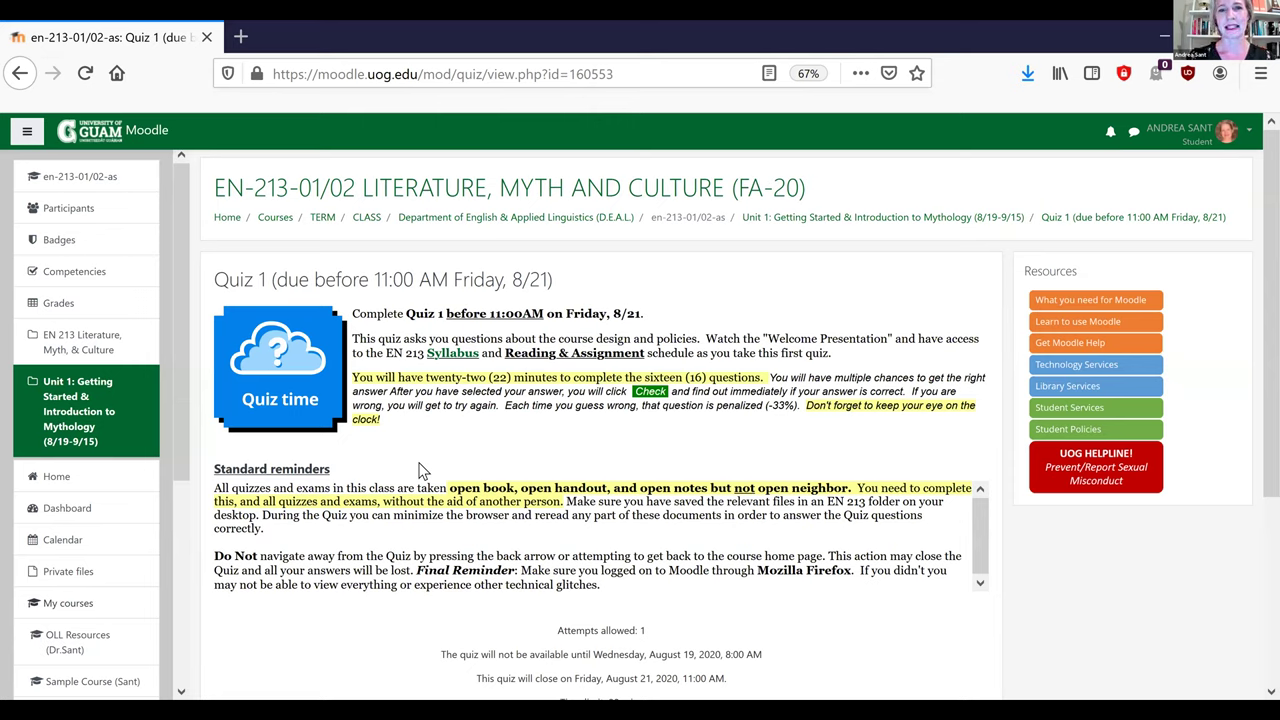
click(791, 222)
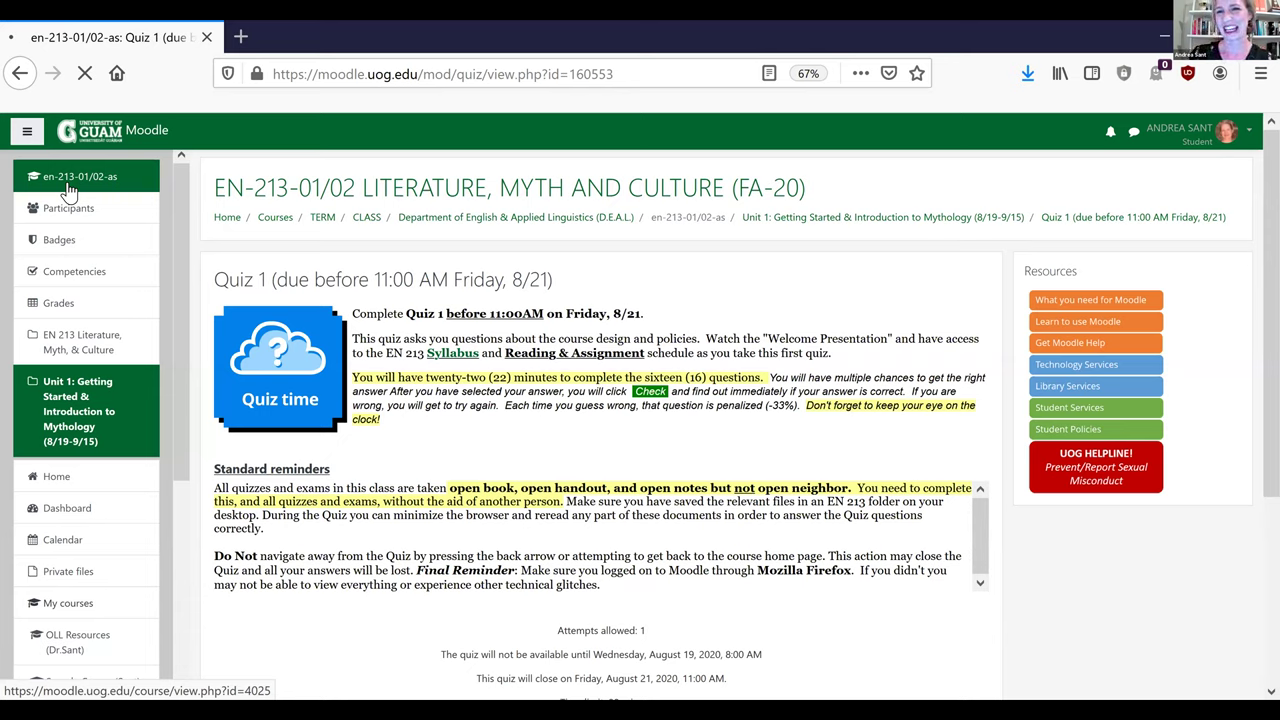
Go to the en-213-01/02-as course home page and switch from the Student role back to the normal role
click(70, 190)
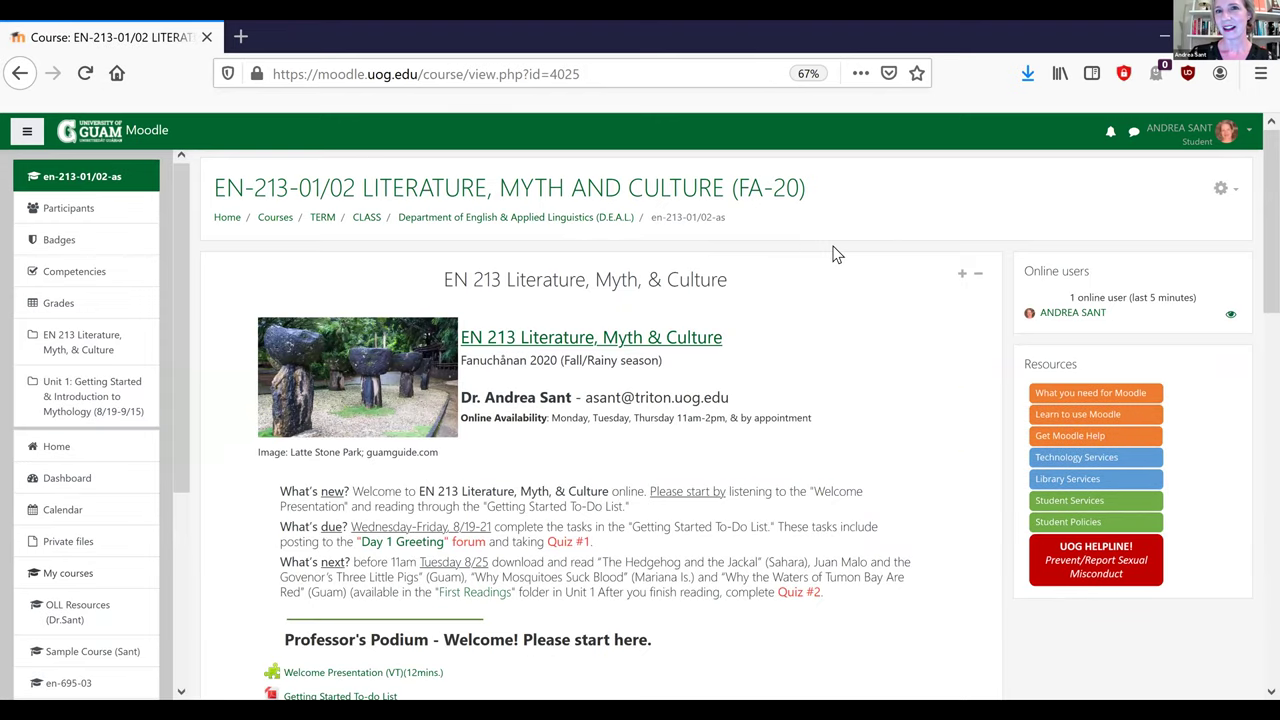
click(1238, 136)
click(1166, 304)
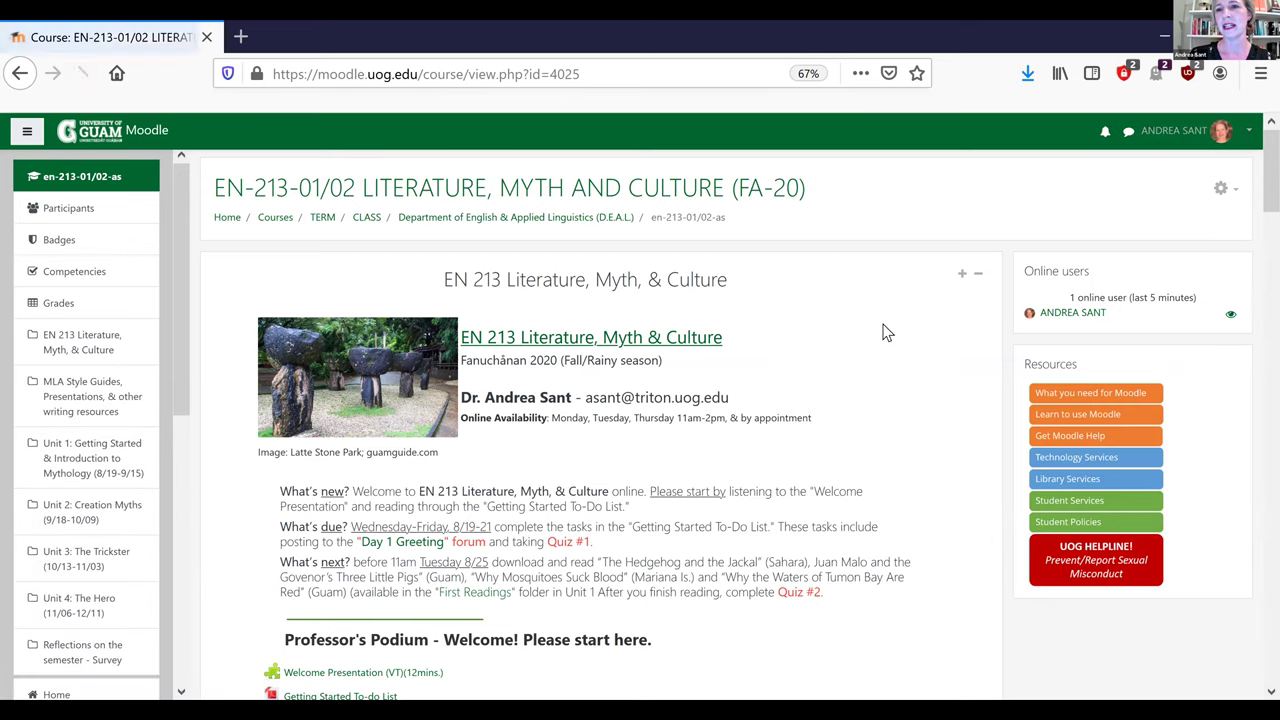
Turn editing on for the EN-213 course and look over the editable items of its Professor's Podium
click(1238, 195)
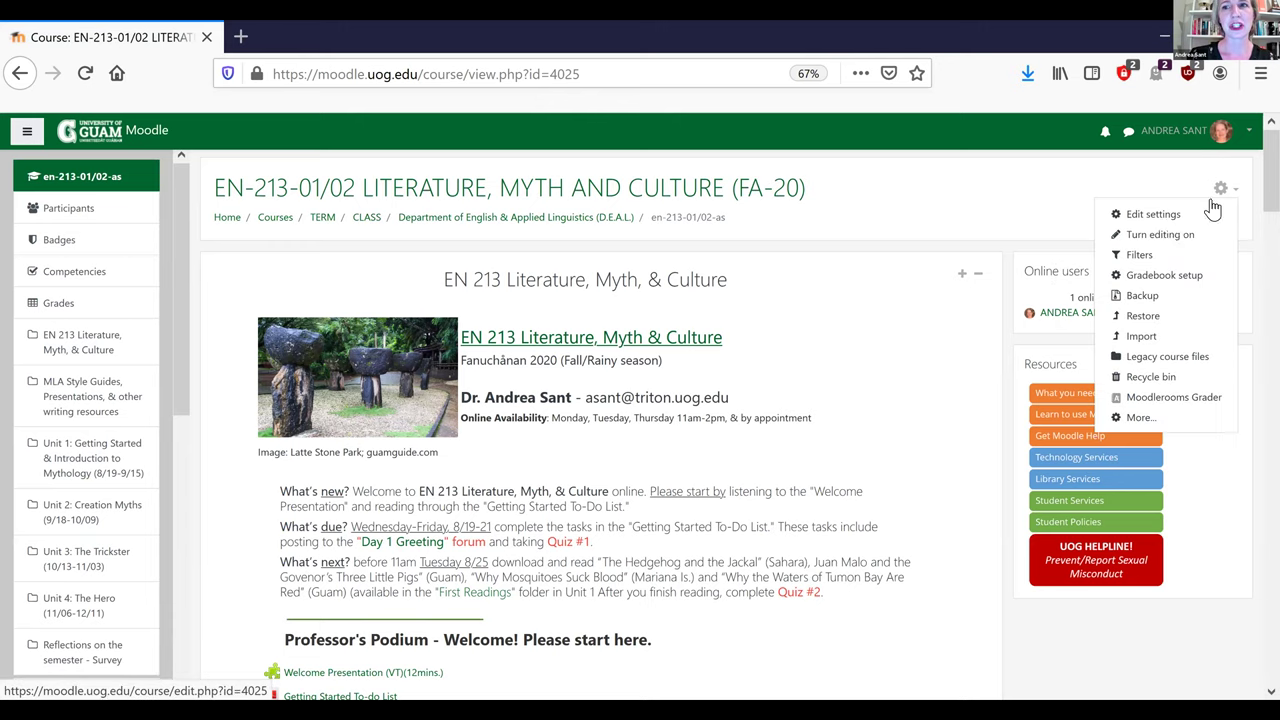
click(1160, 238)
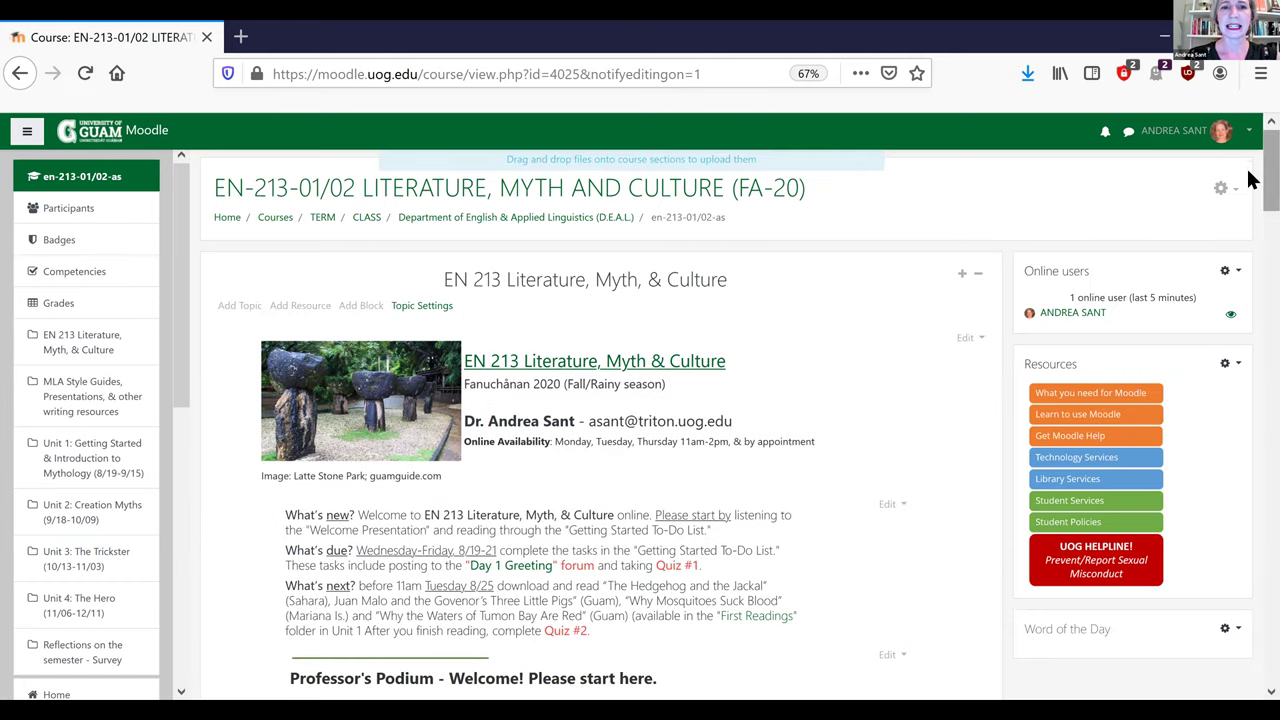
scroll(1249, 207, down, 2)
scroll(1249, 210, down, 2)
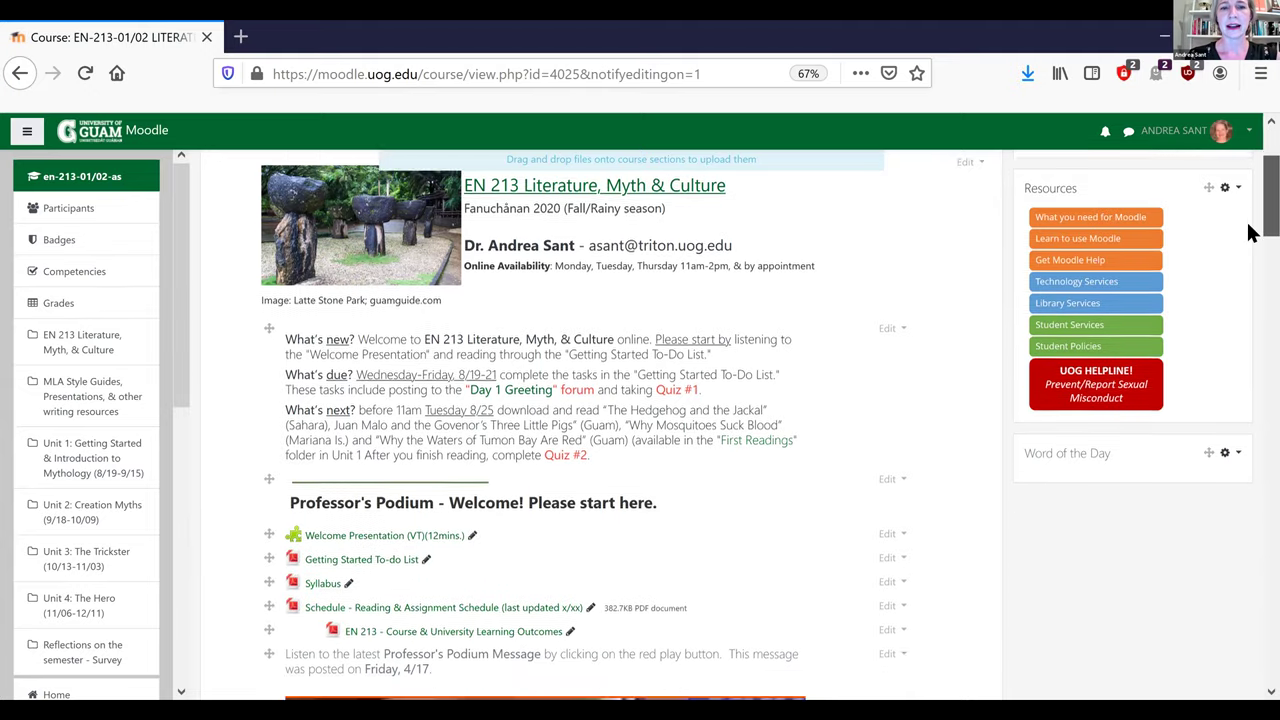
Expand the MLA Style Guides, Presentations, & other writing resources section, look over its presentations and quizzes, and collapse it again
scroll(1249, 252, down, 9)
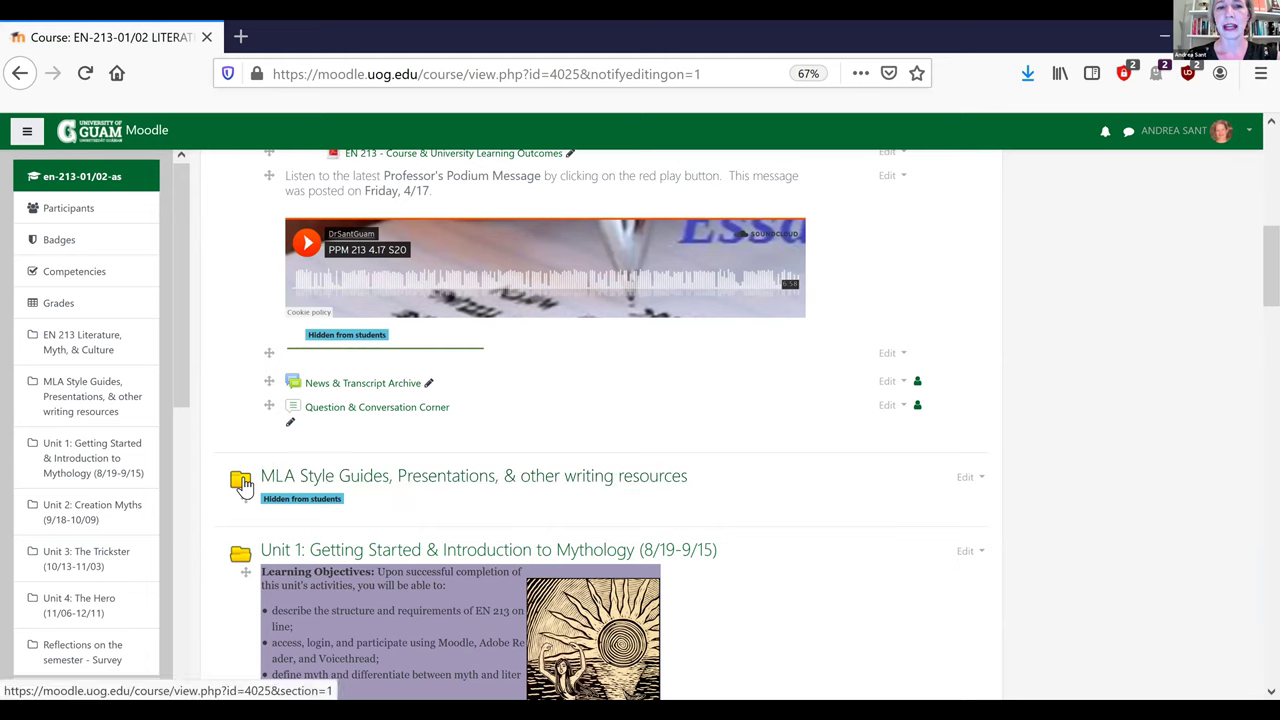
click(281, 478)
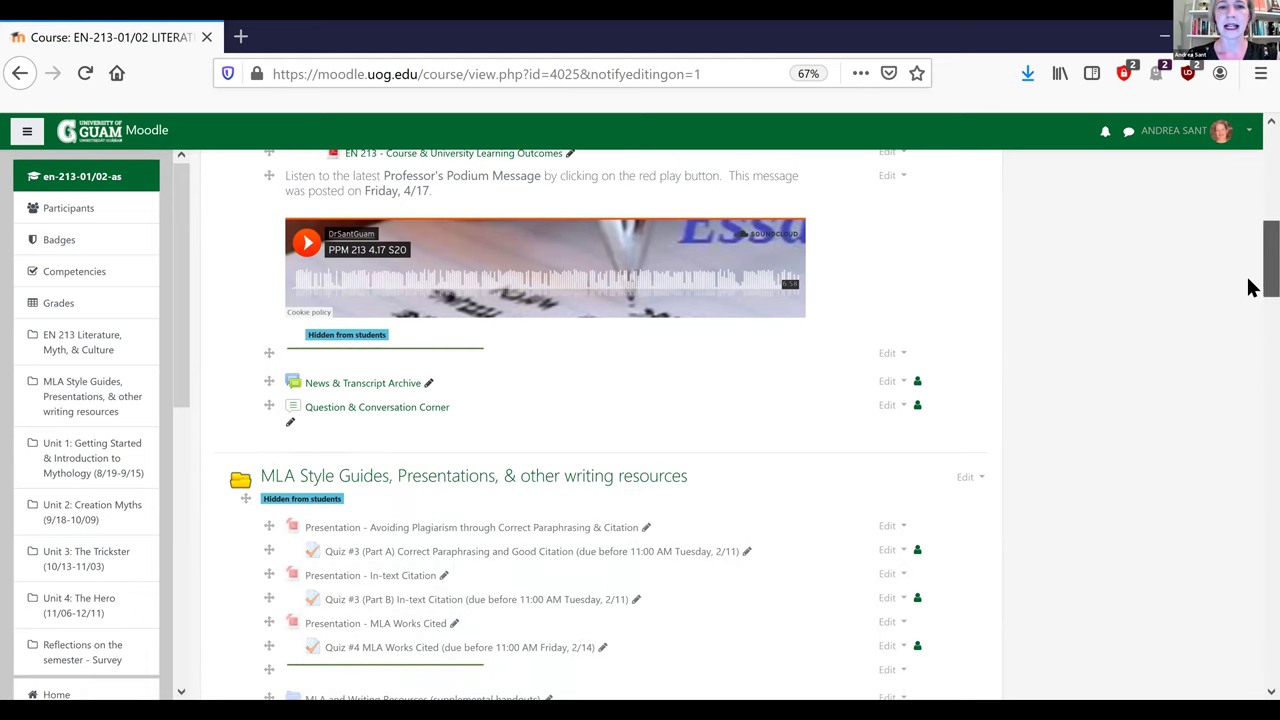
scroll(1249, 300, down, 2)
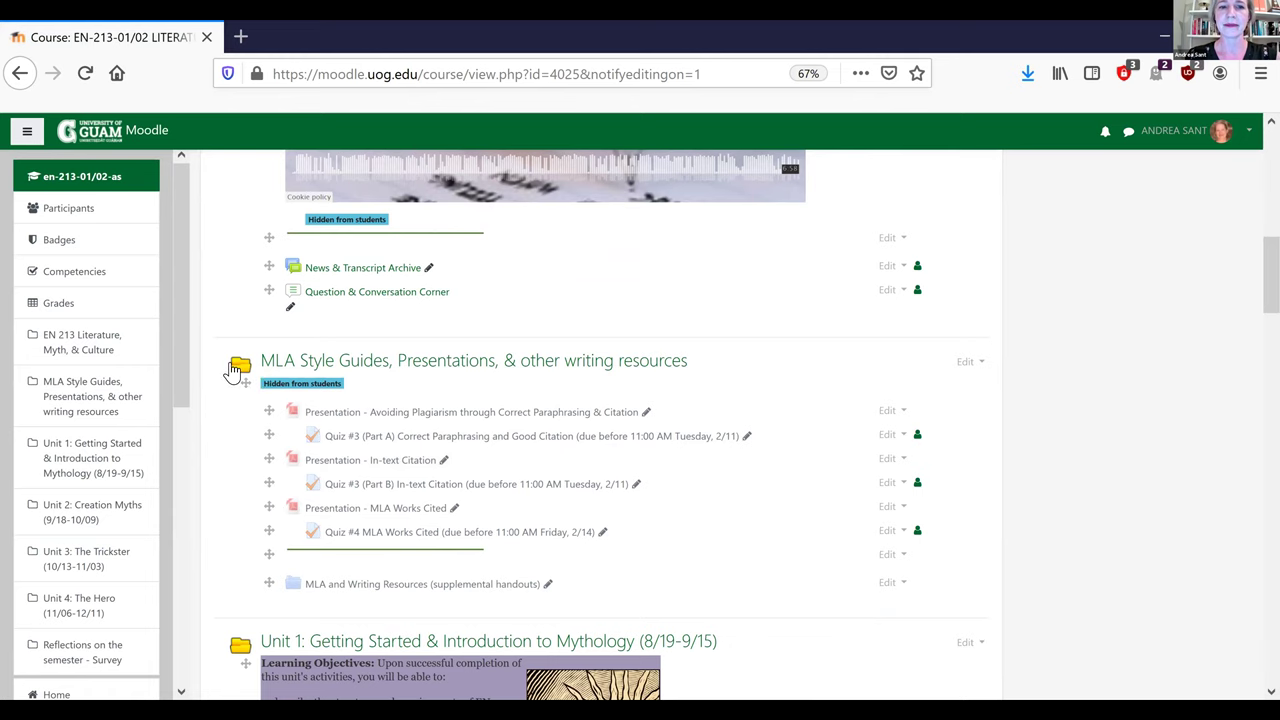
click(345, 372)
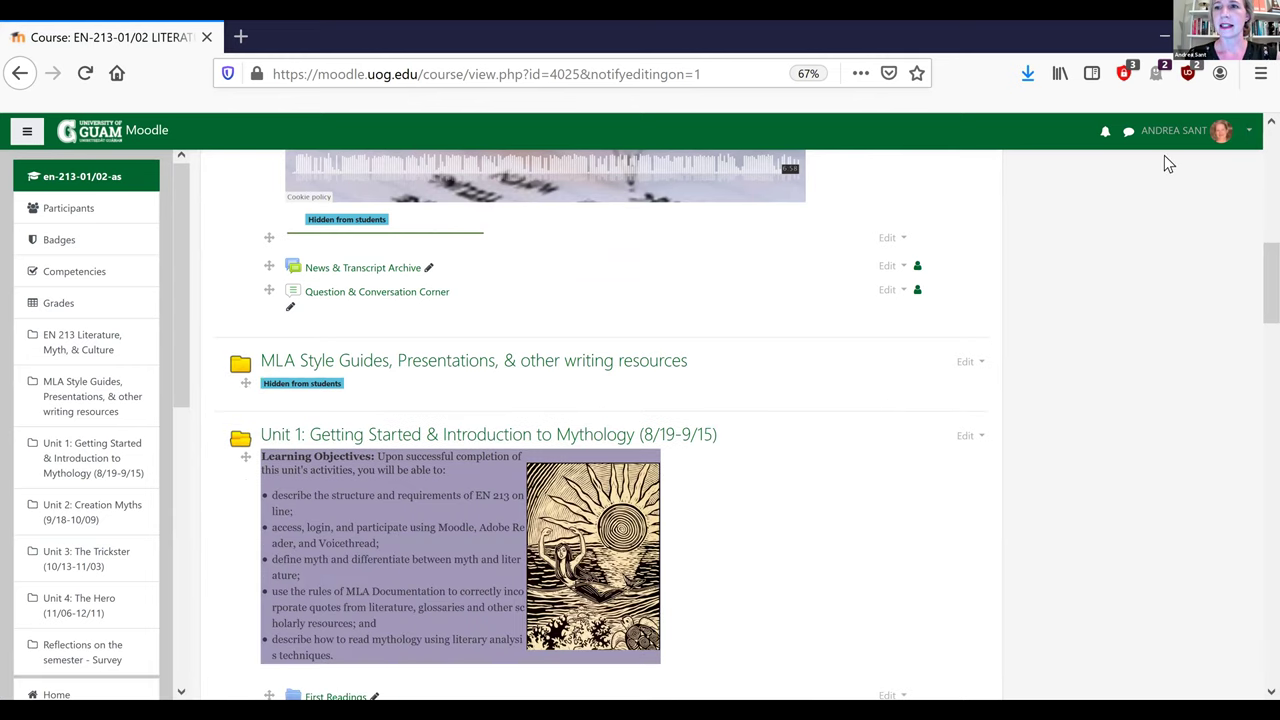
Look over Unit 1's learning objectives, readings, handouts, quizzes and forums, continuing down to the end of Unit 2
drag(1250, 285, 1250, 332)
scroll(1250, 332, down, 1)
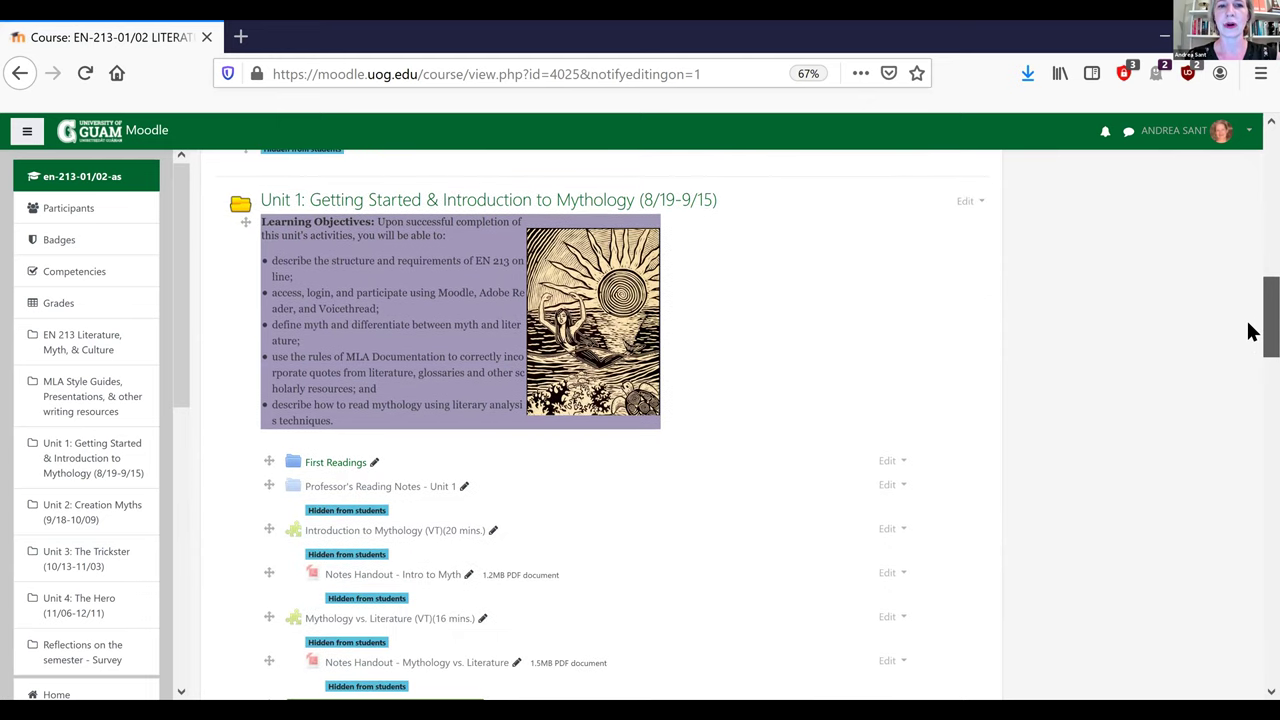
scroll(1250, 332, down, 3)
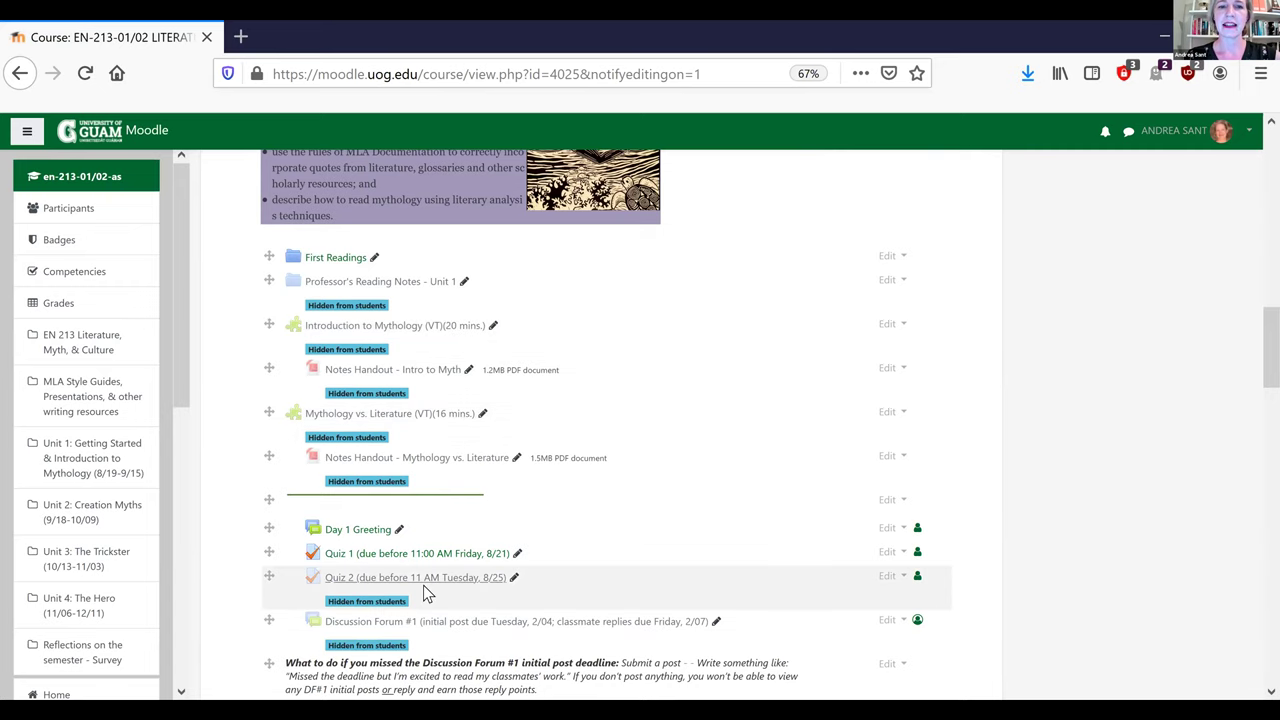
drag(1248, 350, 1249, 618)
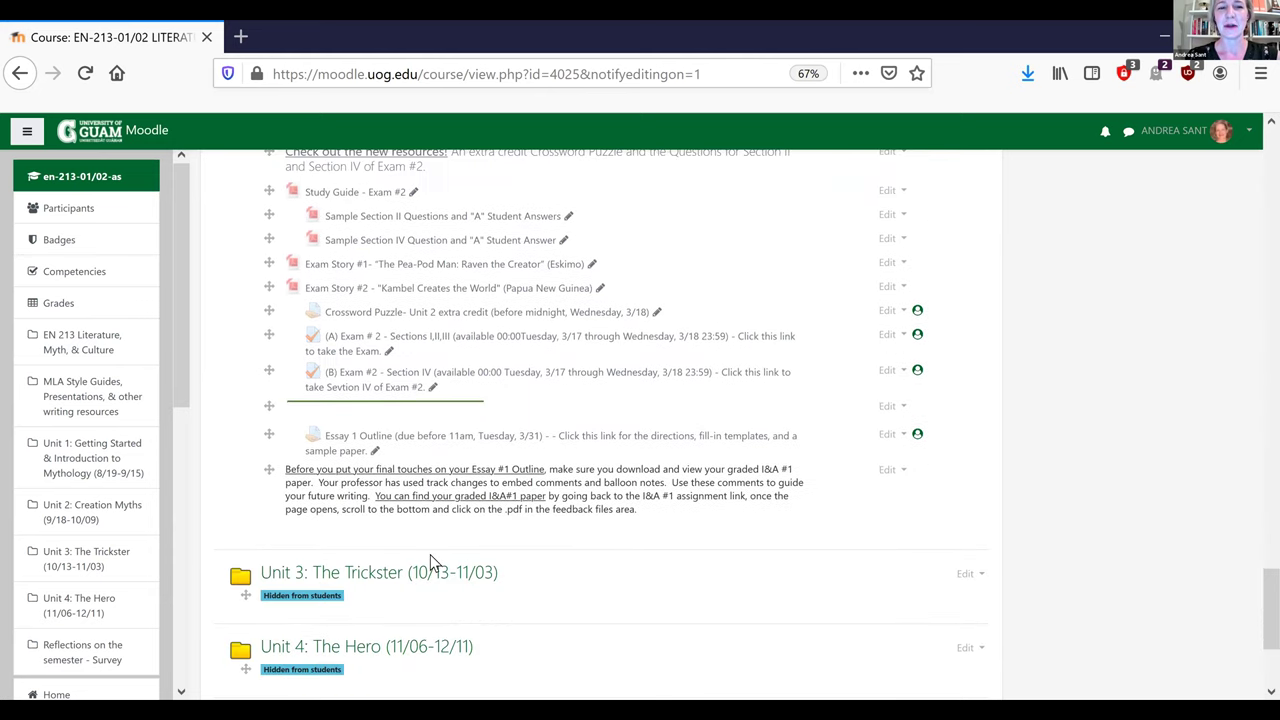
Expand Unit 3: The Trickster, look over its objectives, videos, handouts, quiz and forum, and collapse the section
click(240, 580)
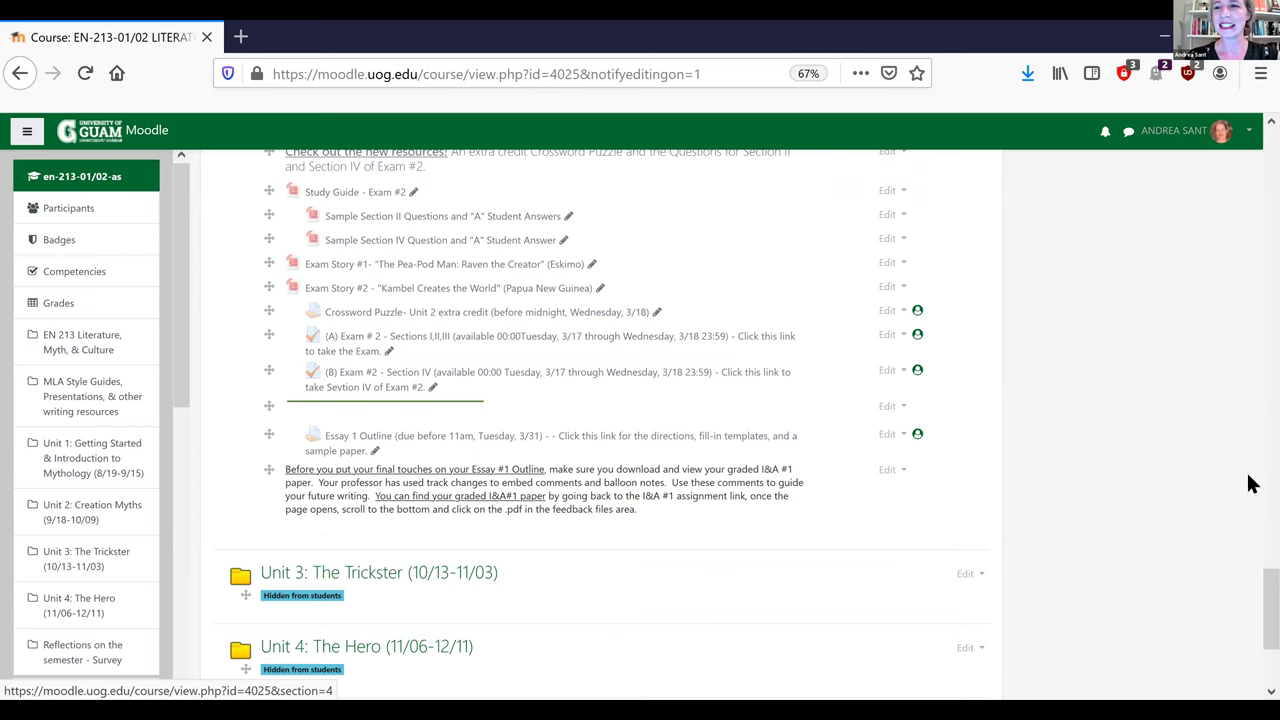
scroll(1248, 512, down, 4)
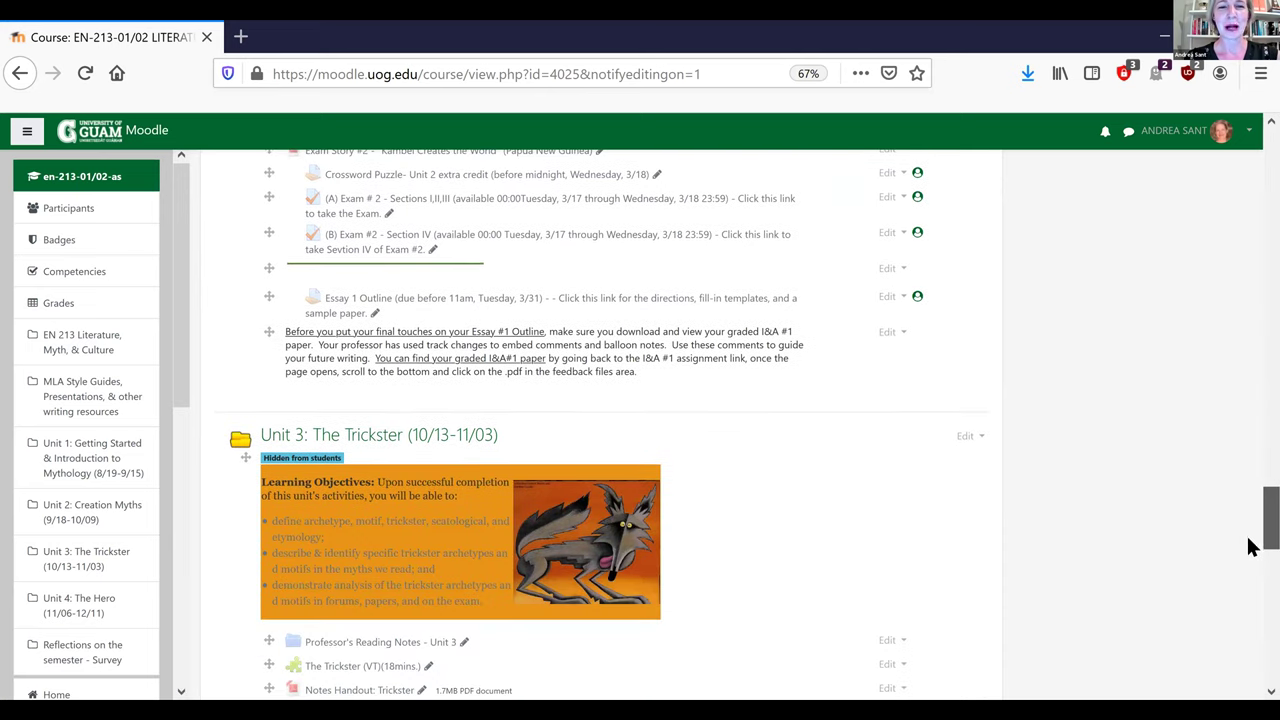
scroll(1257, 531, down, 5)
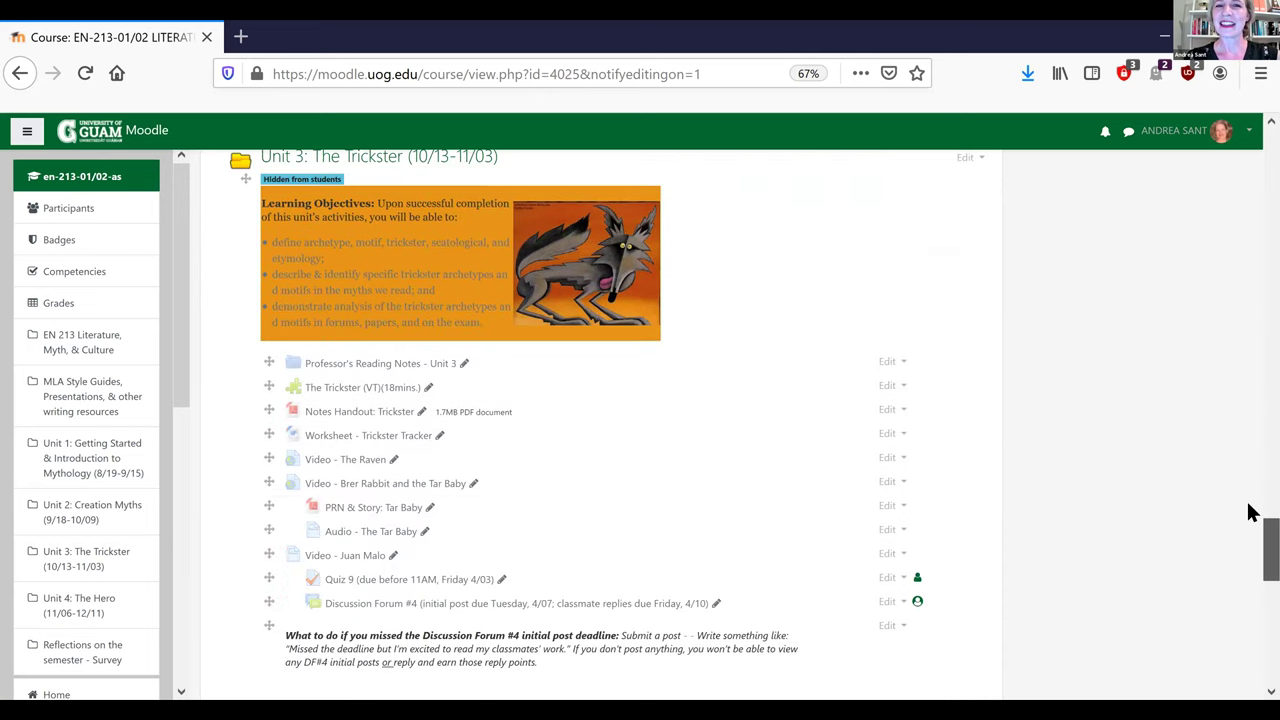
scroll(135, 345, up, 3)
scroll(249, 457, up, 1)
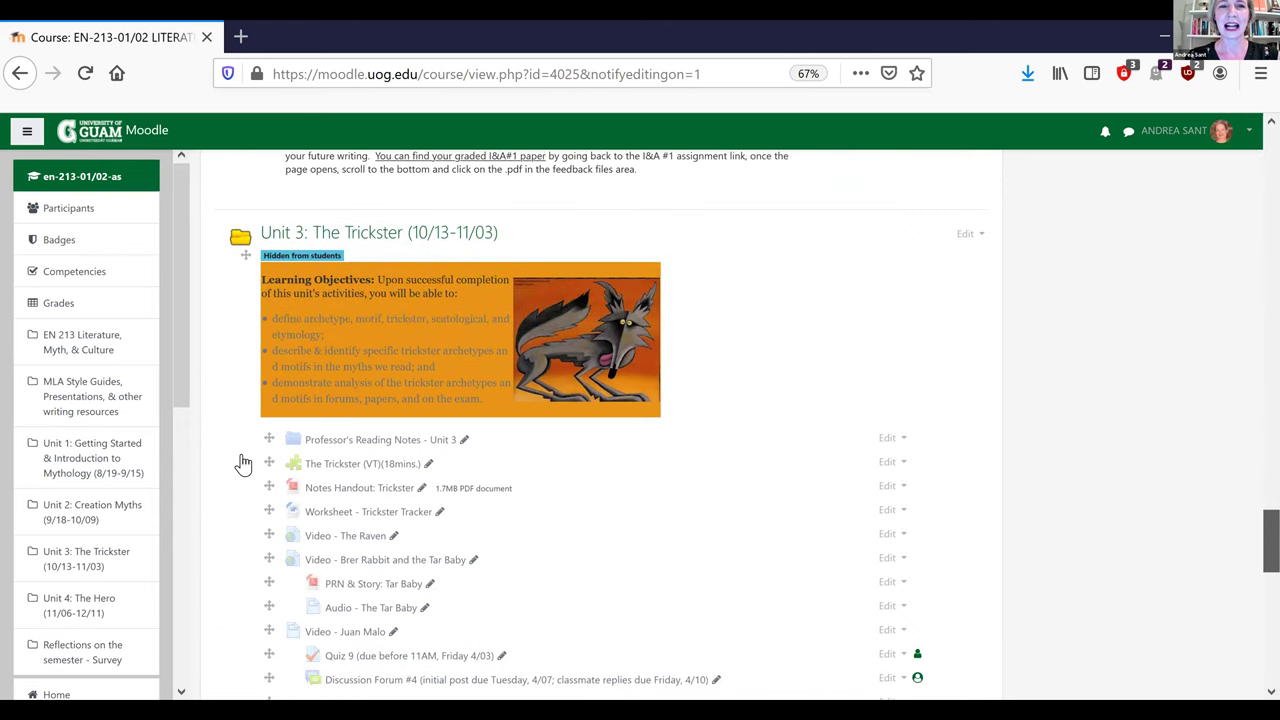
scroll(243, 463, up, 3)
scroll(1249, 597, up, 2)
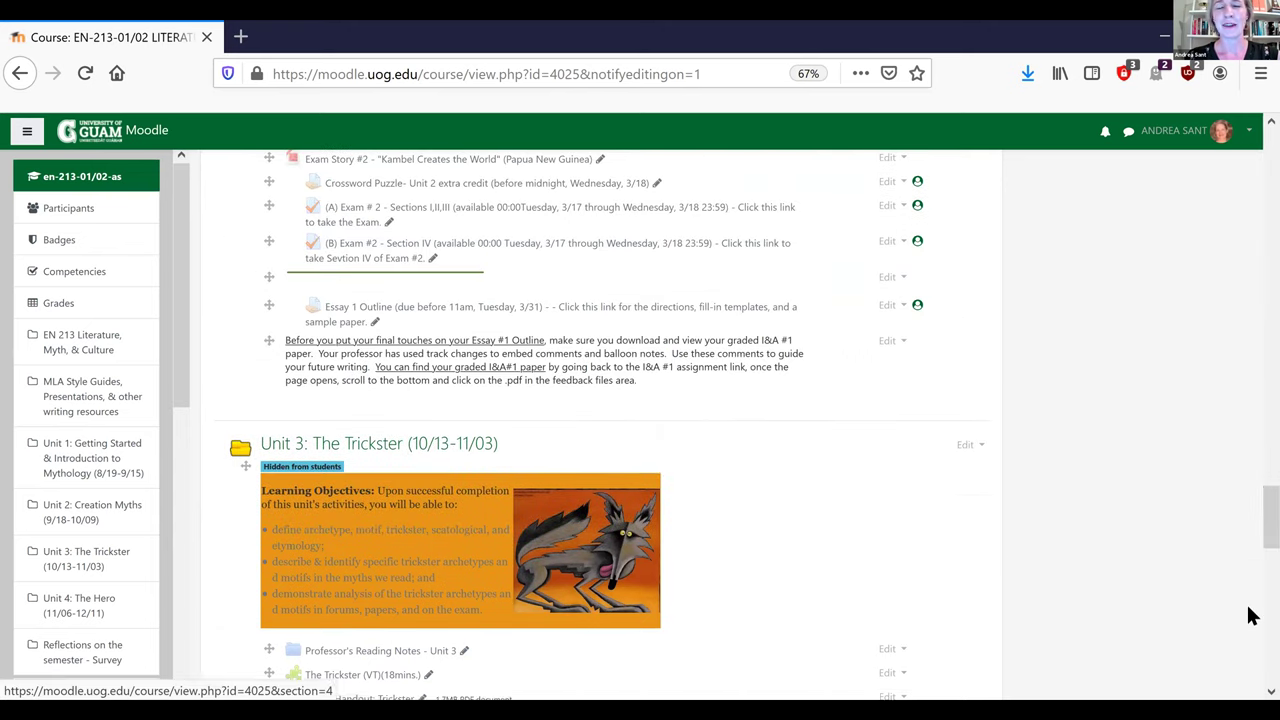
scroll(1249, 590, up, 2)
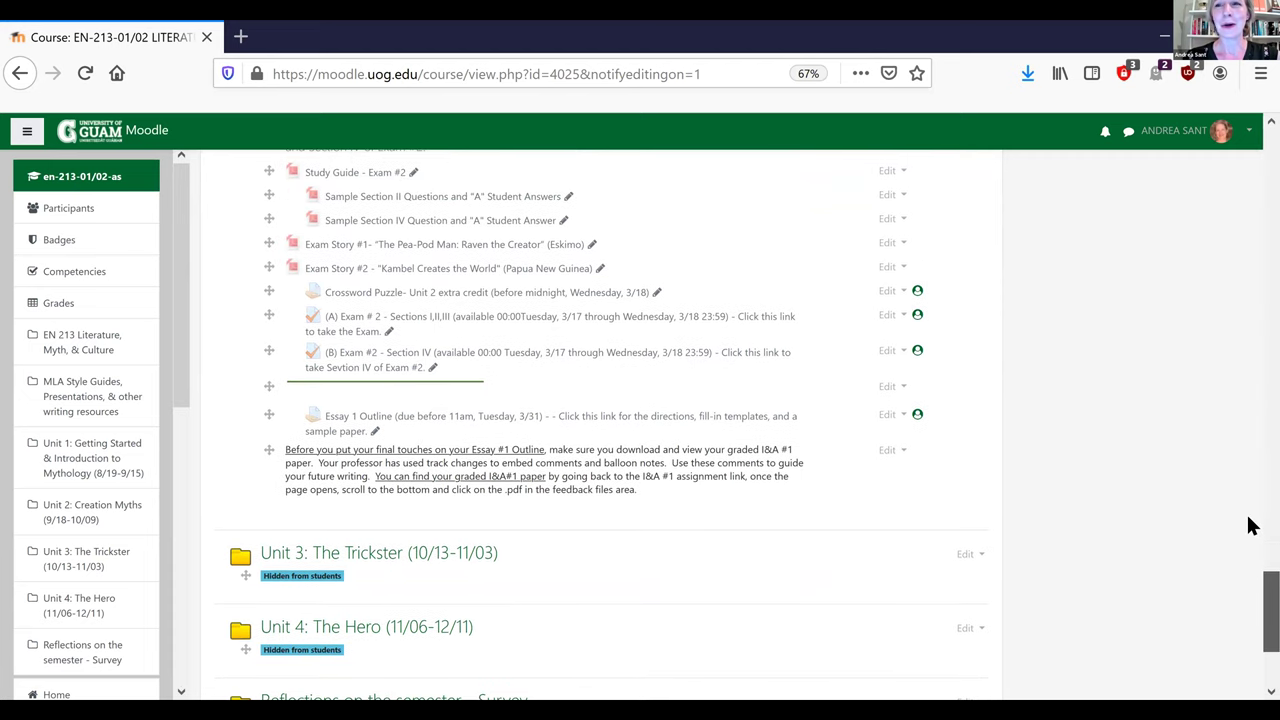
Look over Unit 2's learning objectives, notes, videos, quizzes, discussion forums and I&A #1 paper items
scroll(1249, 523, up, 3)
scroll(1249, 485, up, 3)
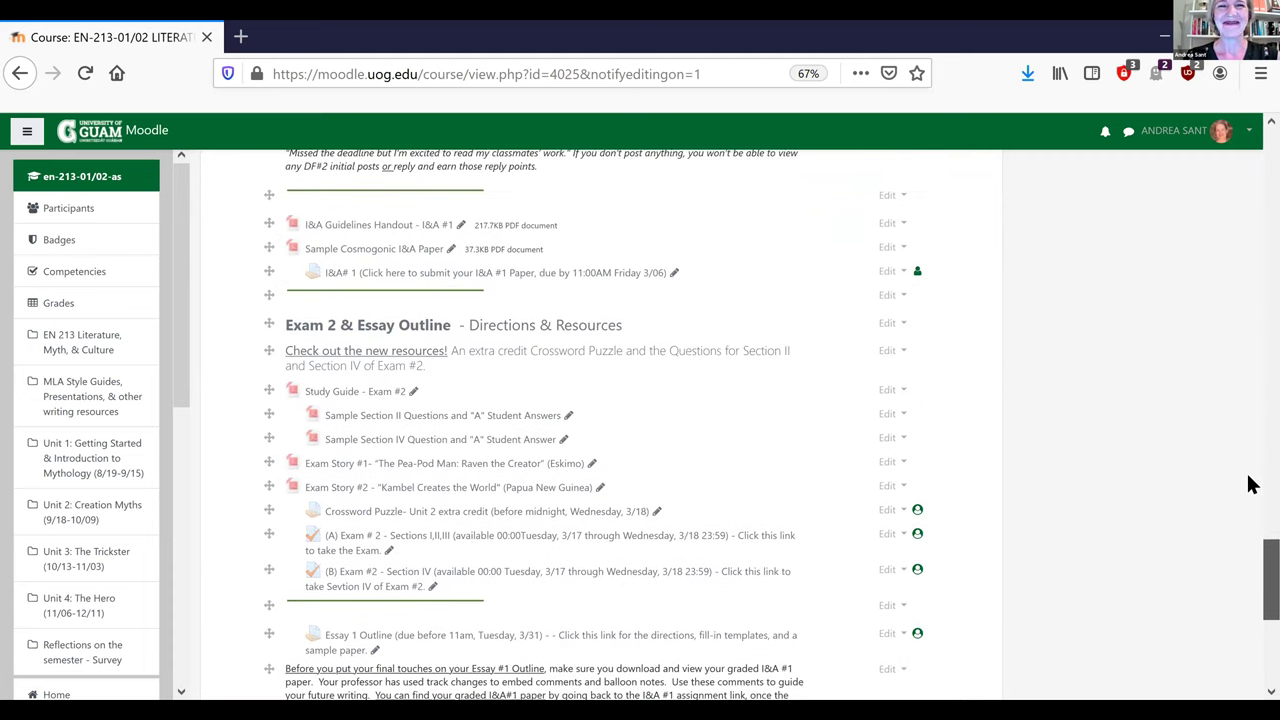
scroll(235, 247, up, 7)
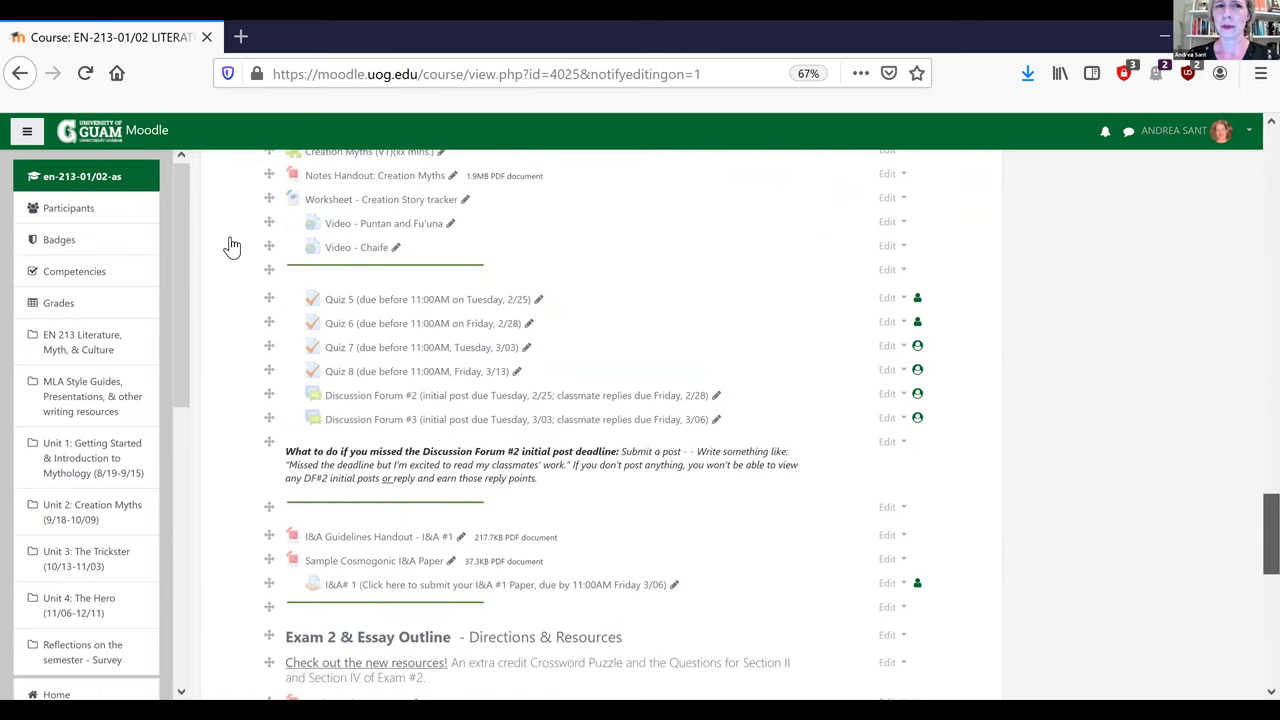
scroll(236, 246, up, 1)
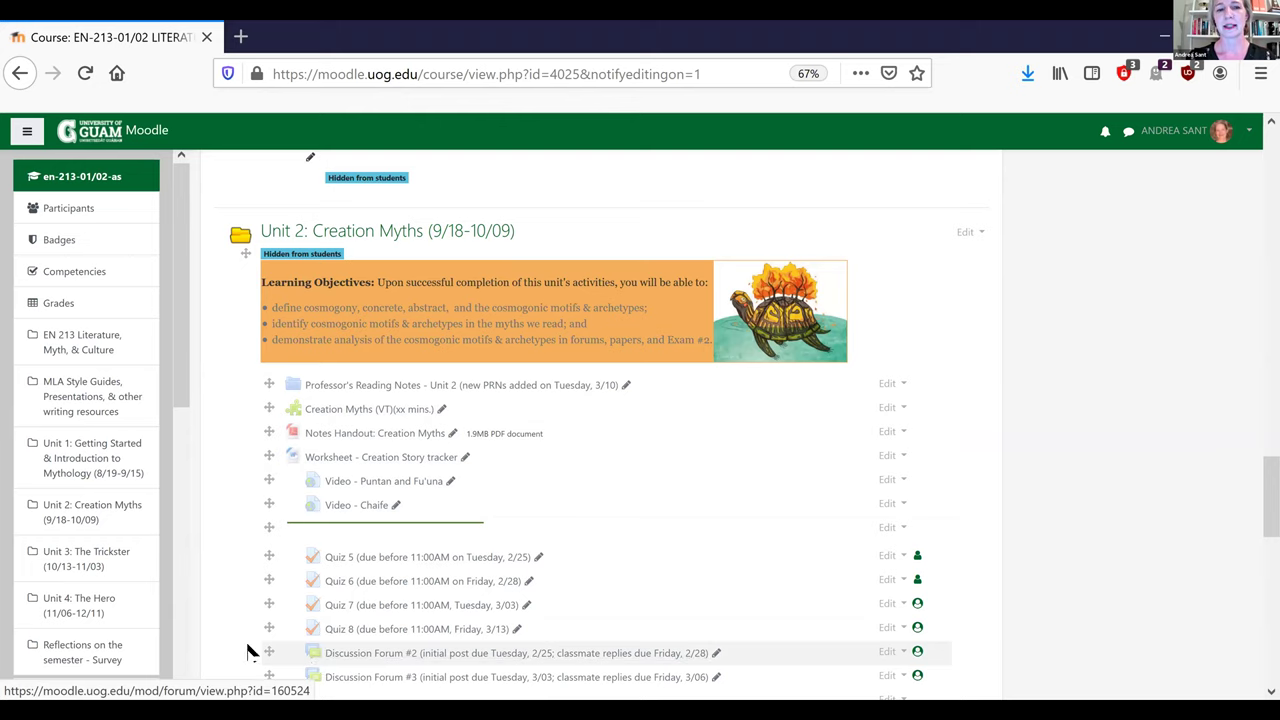
scroll(237, 650, down, 1)
scroll(237, 650, down, 3)
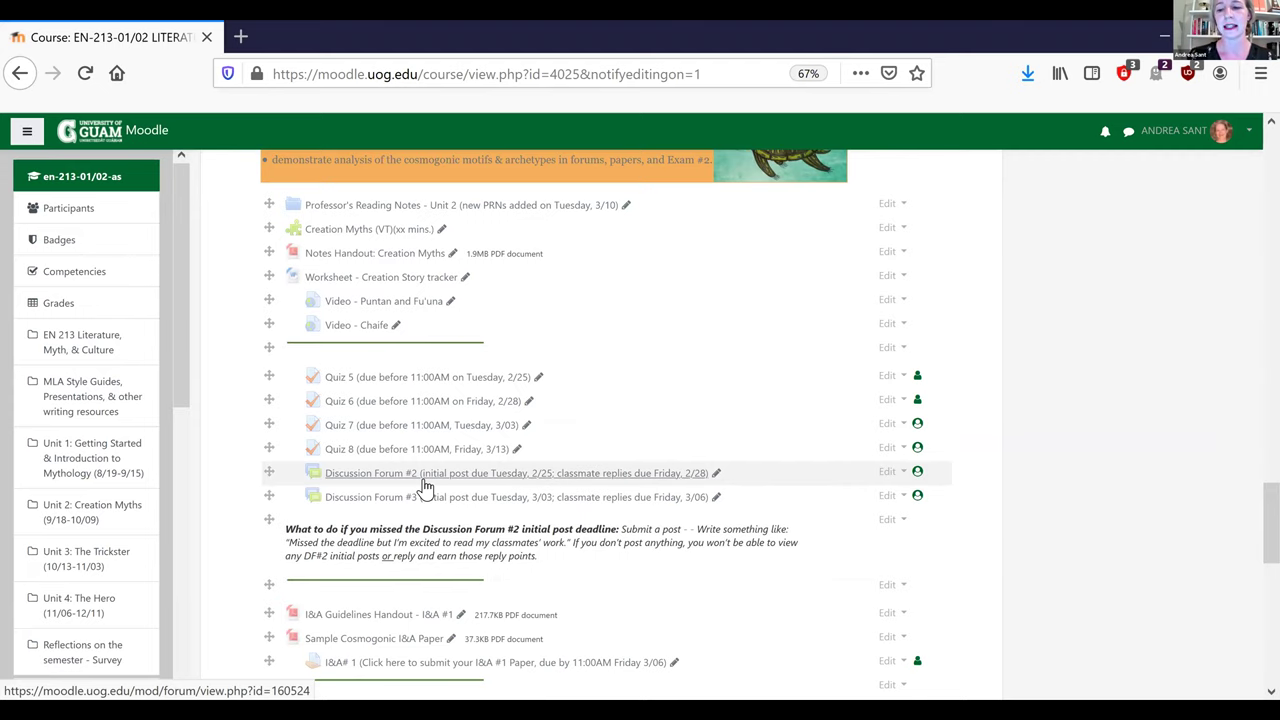
scroll(420, 486, down, 1)
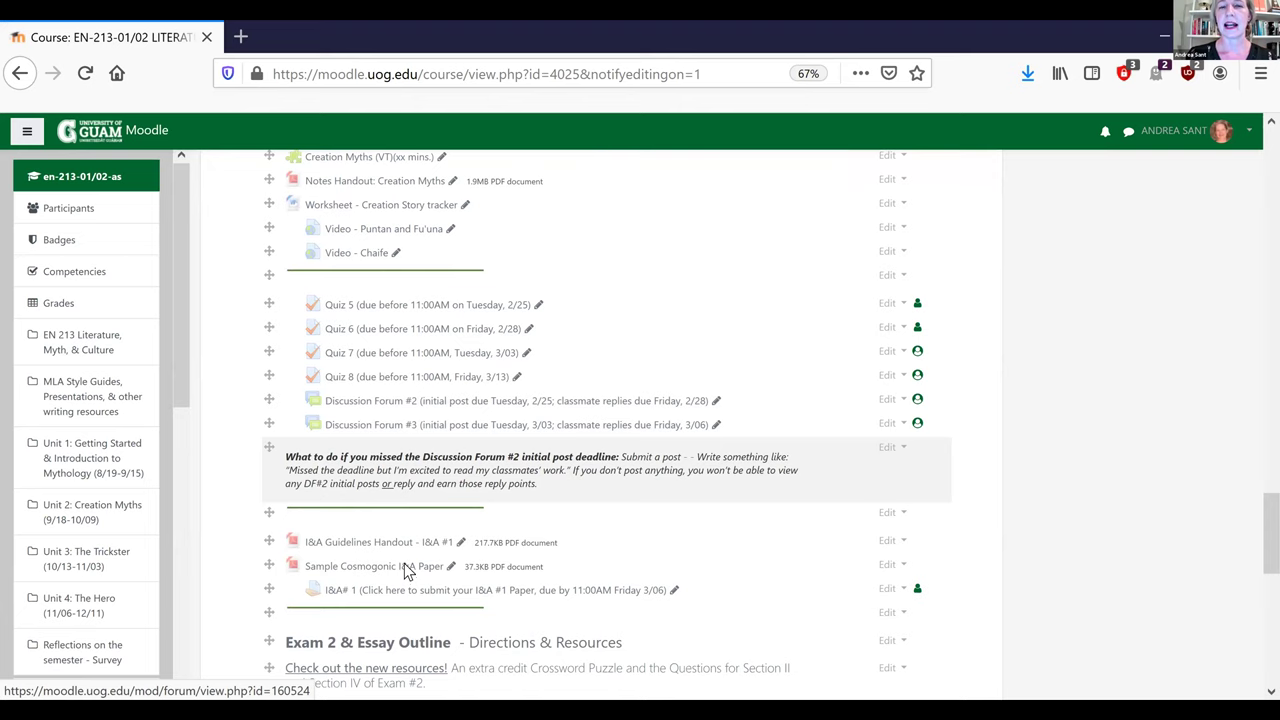
scroll(404, 563, down, 1)
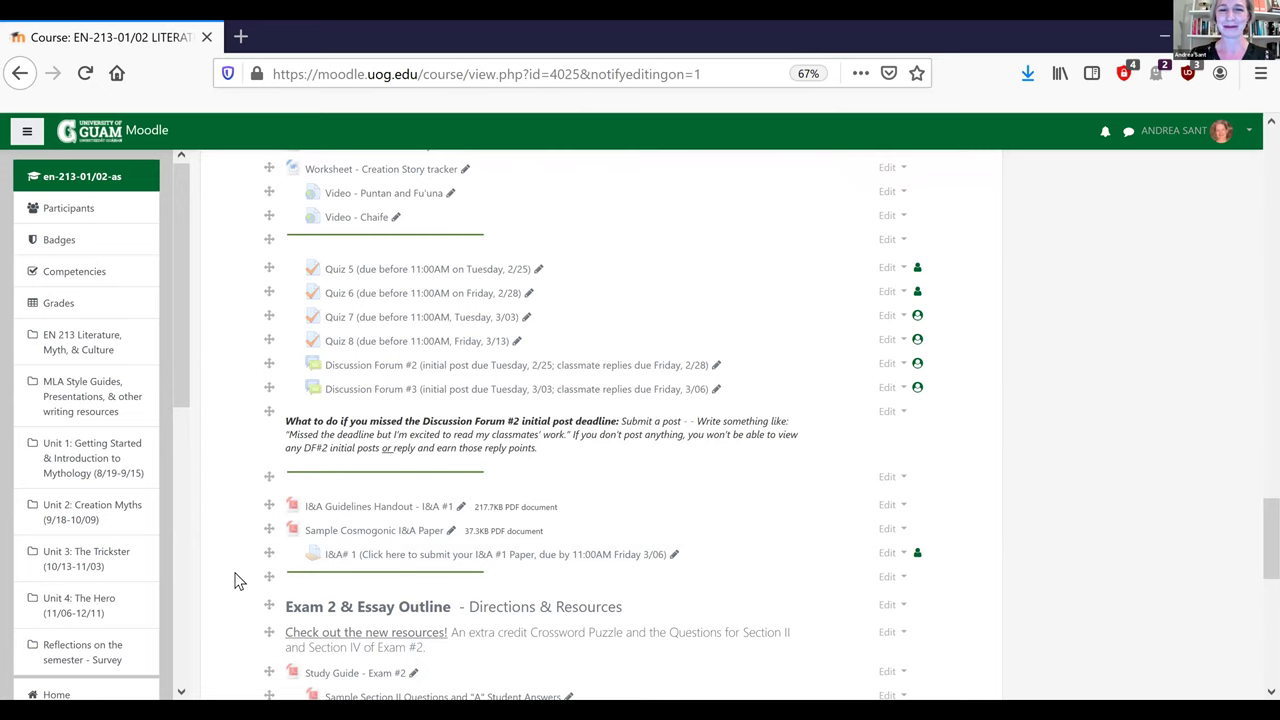
Examine Unit 2's Exam 2 & Essay Outline directions and resources, down to the closed sections at the end of the course
scroll(236, 581, down, 2)
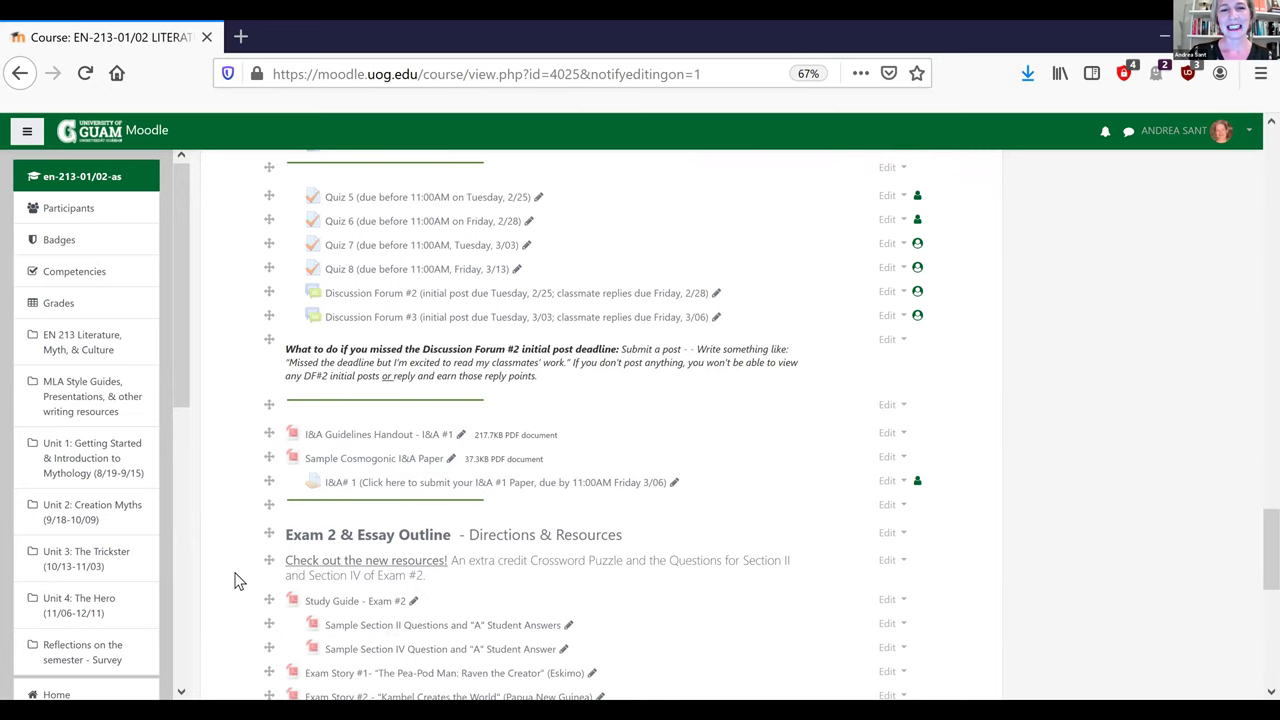
scroll(236, 581, down, 8)
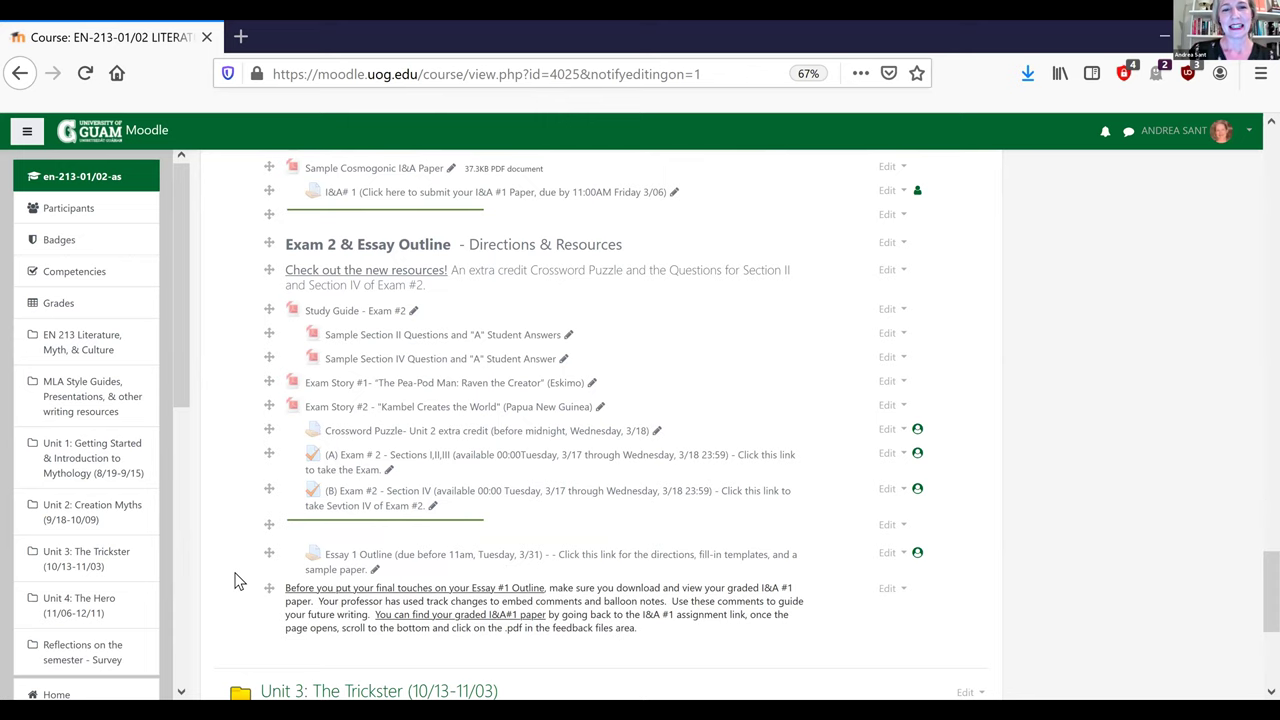
scroll(236, 581, up, 3)
scroll(236, 581, up, 9)
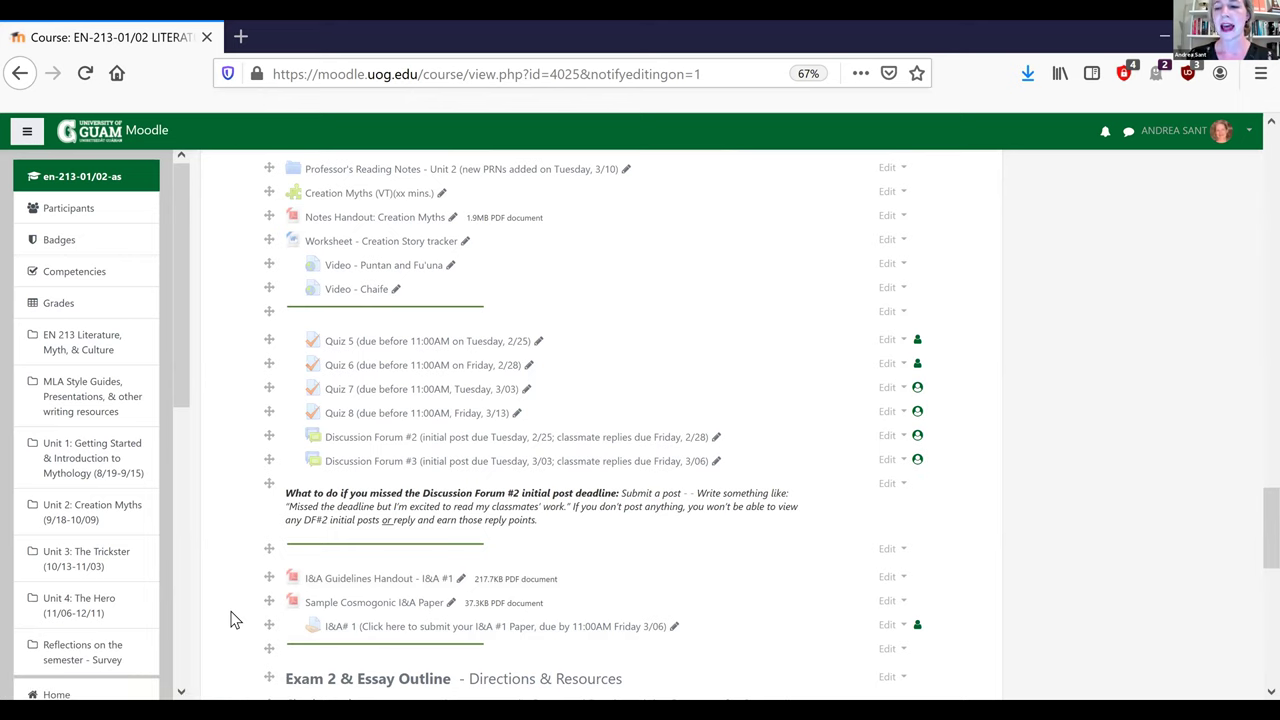
scroll(230, 620, down, 3)
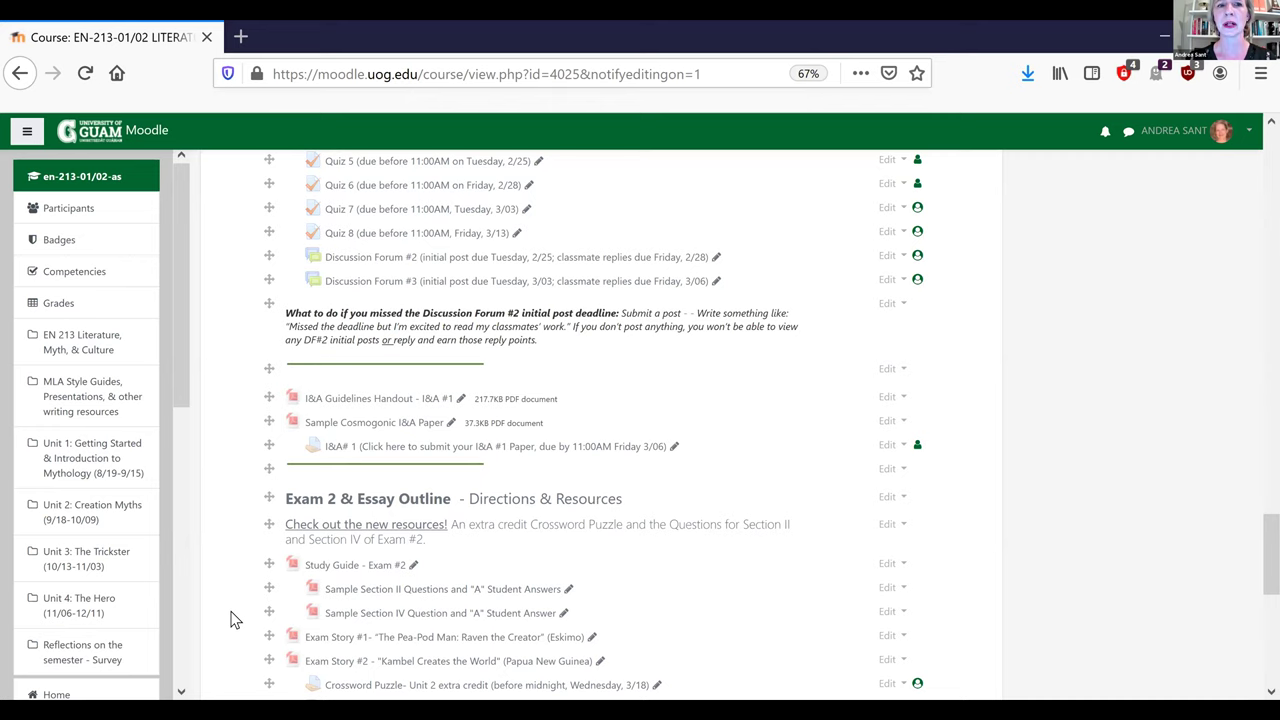
scroll(230, 620, down, 5)
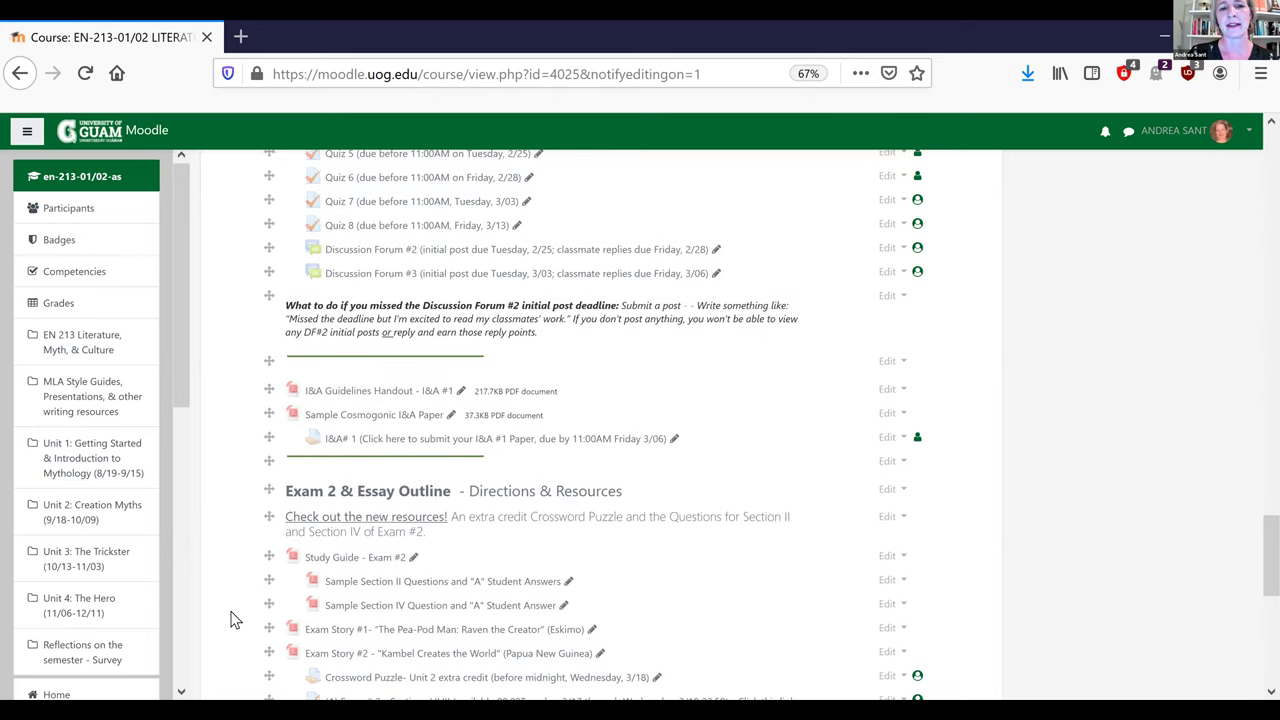
scroll(230, 620, down, 1)
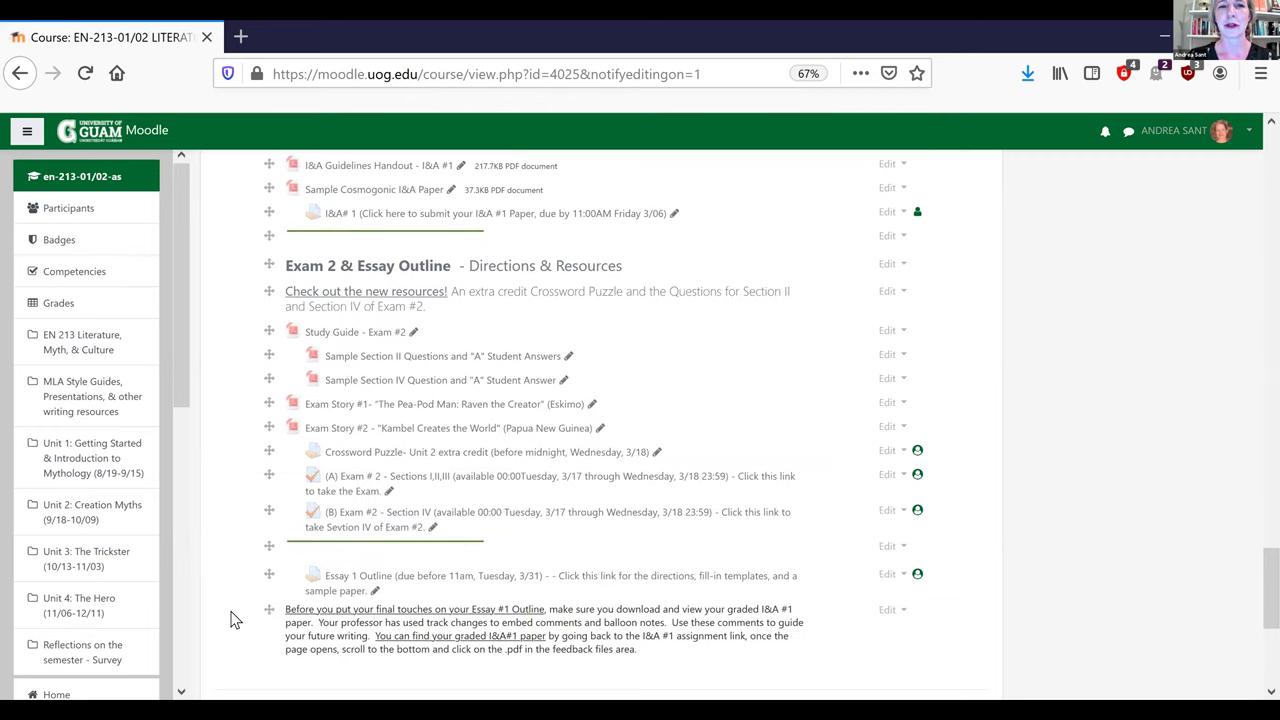
scroll(230, 620, down, 1)
scroll(230, 620, down, 4)
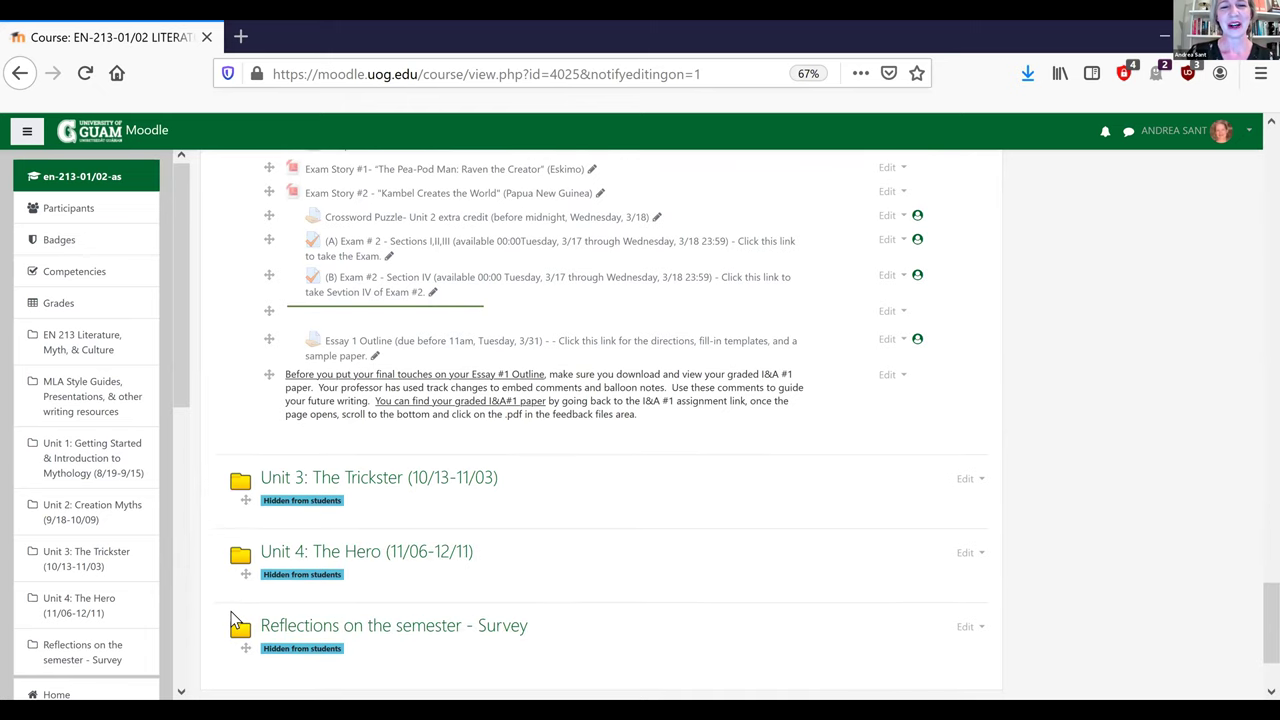
scroll(232, 620, down, 2)
scroll(232, 620, up, 3)
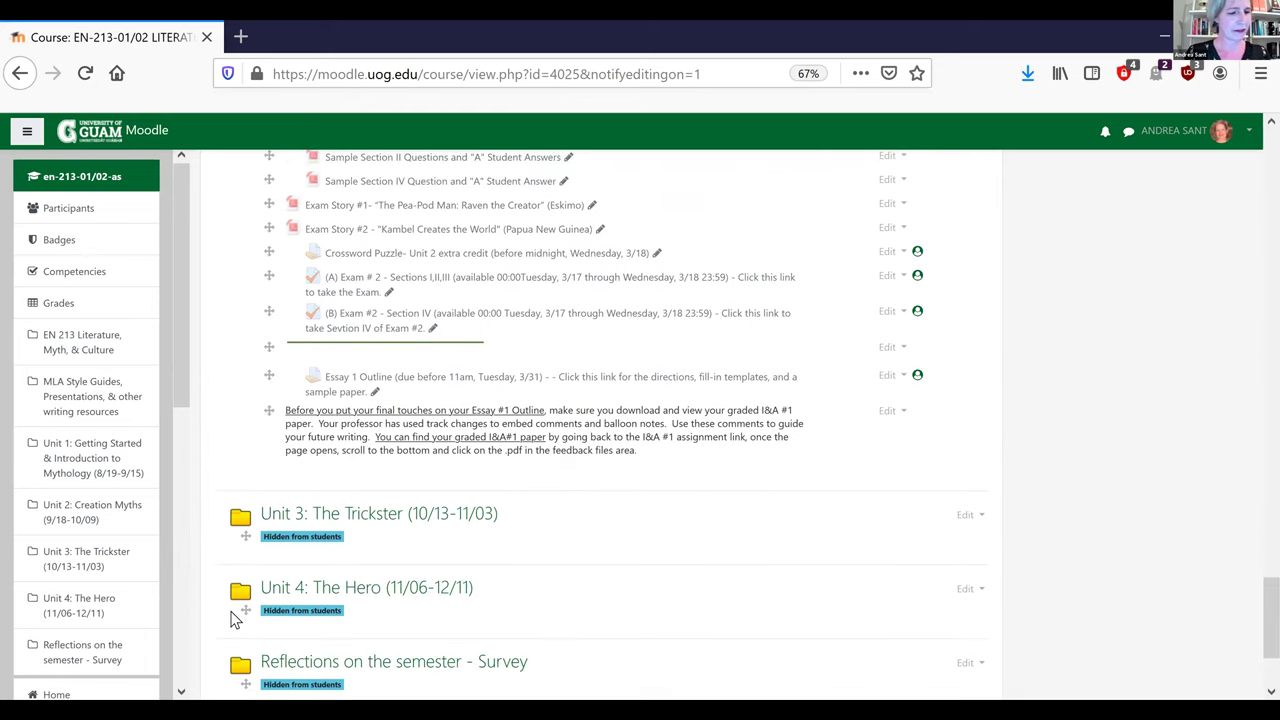
Return to the start of Unit 2: Creation Myths, collapse the section, and look over Unit 1's Exam 1 directions and resources
scroll(230, 620, up, 5)
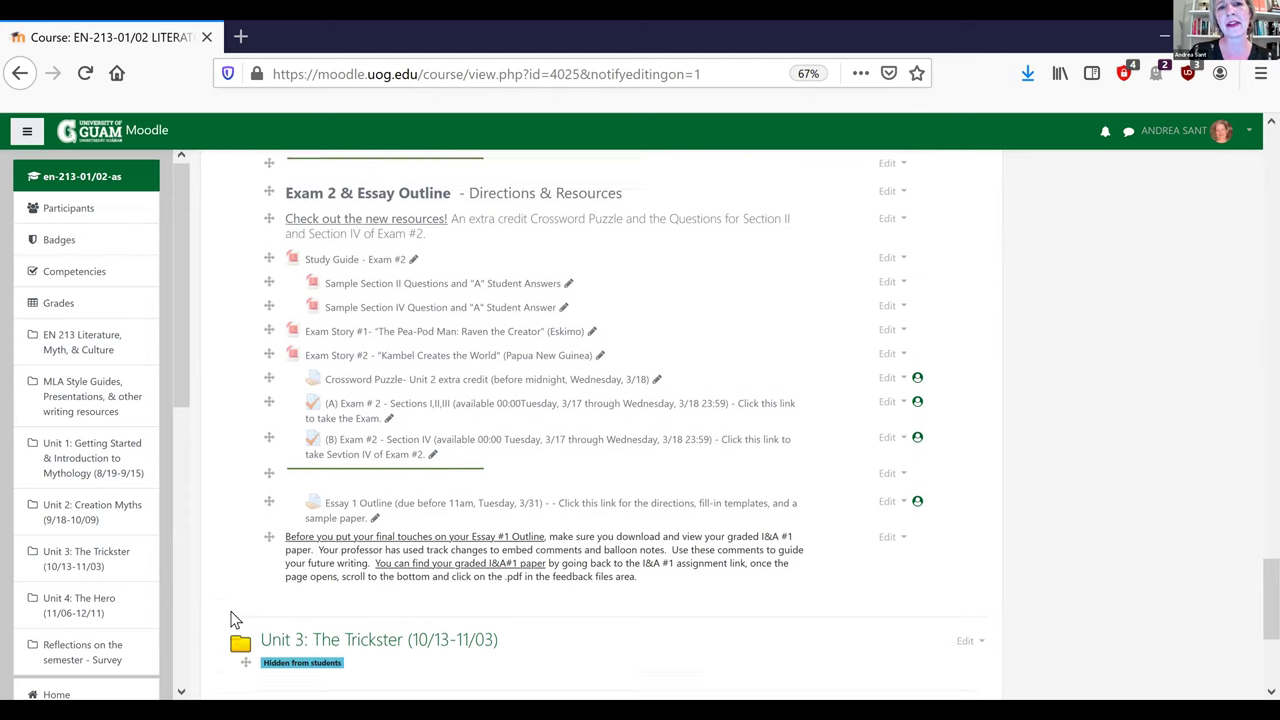
scroll(230, 620, up, 2)
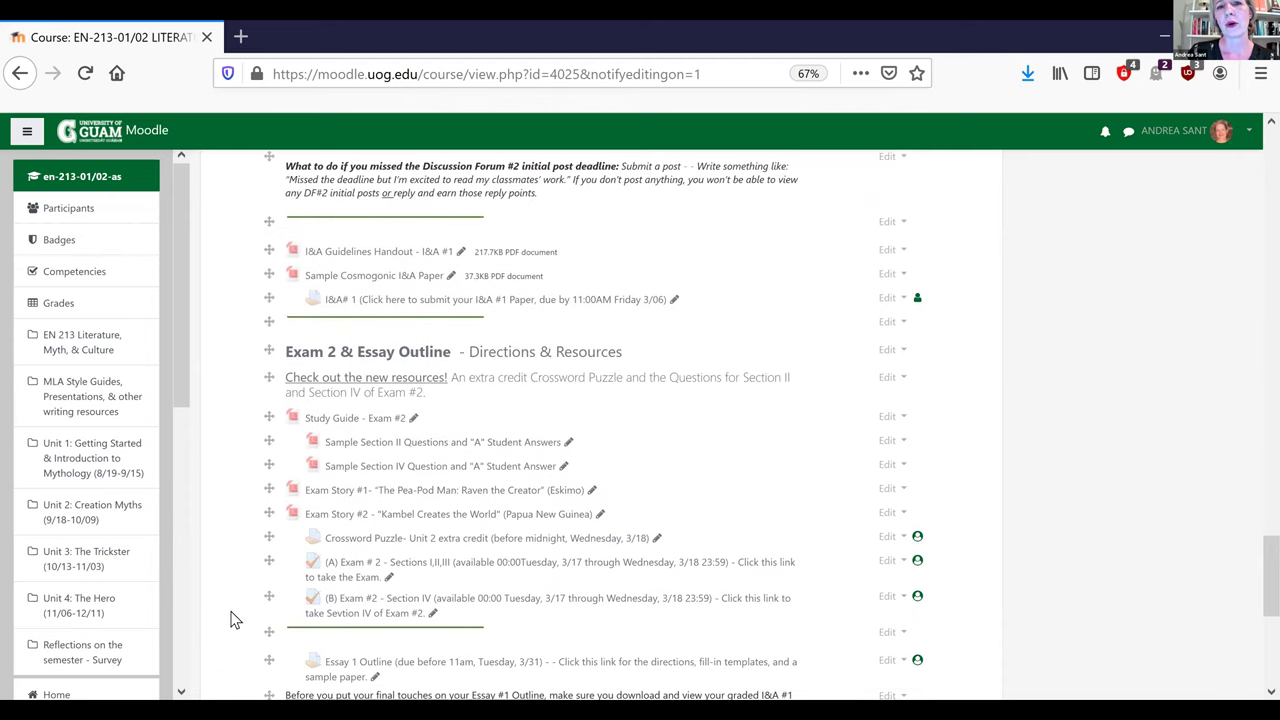
scroll(230, 620, up, 6)
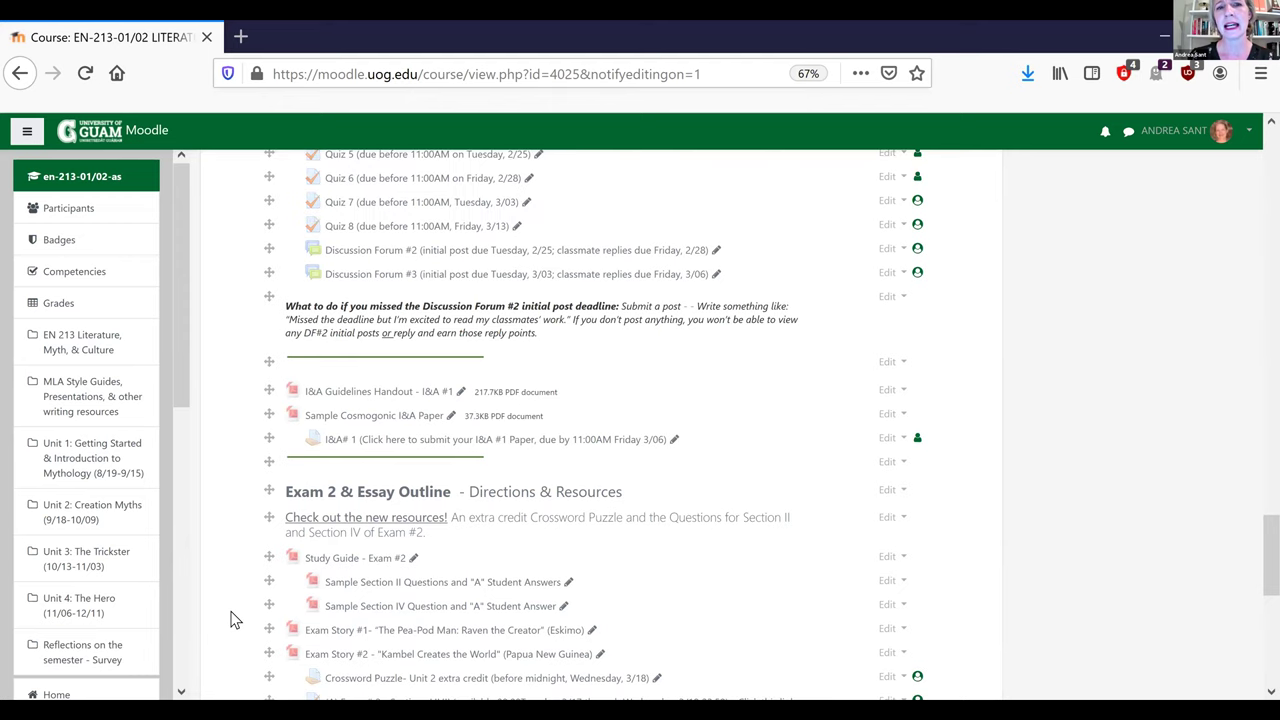
scroll(230, 620, up, 2)
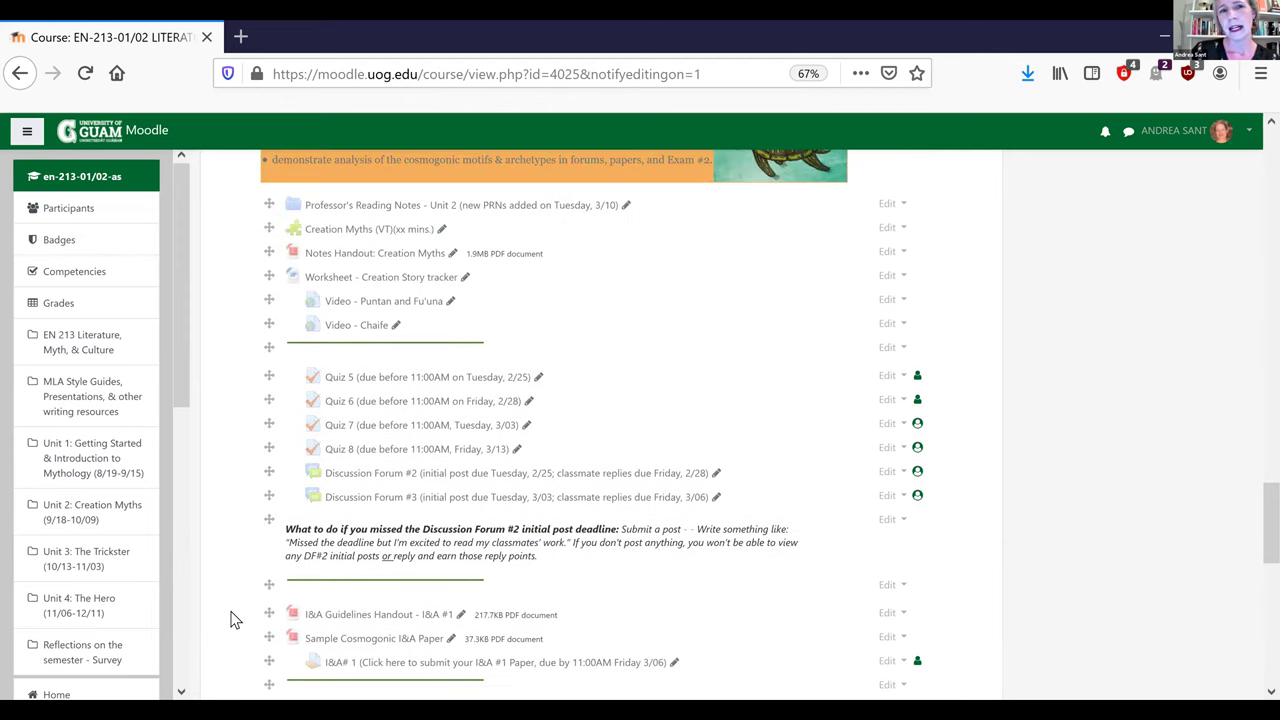
scroll(238, 241, up, 3)
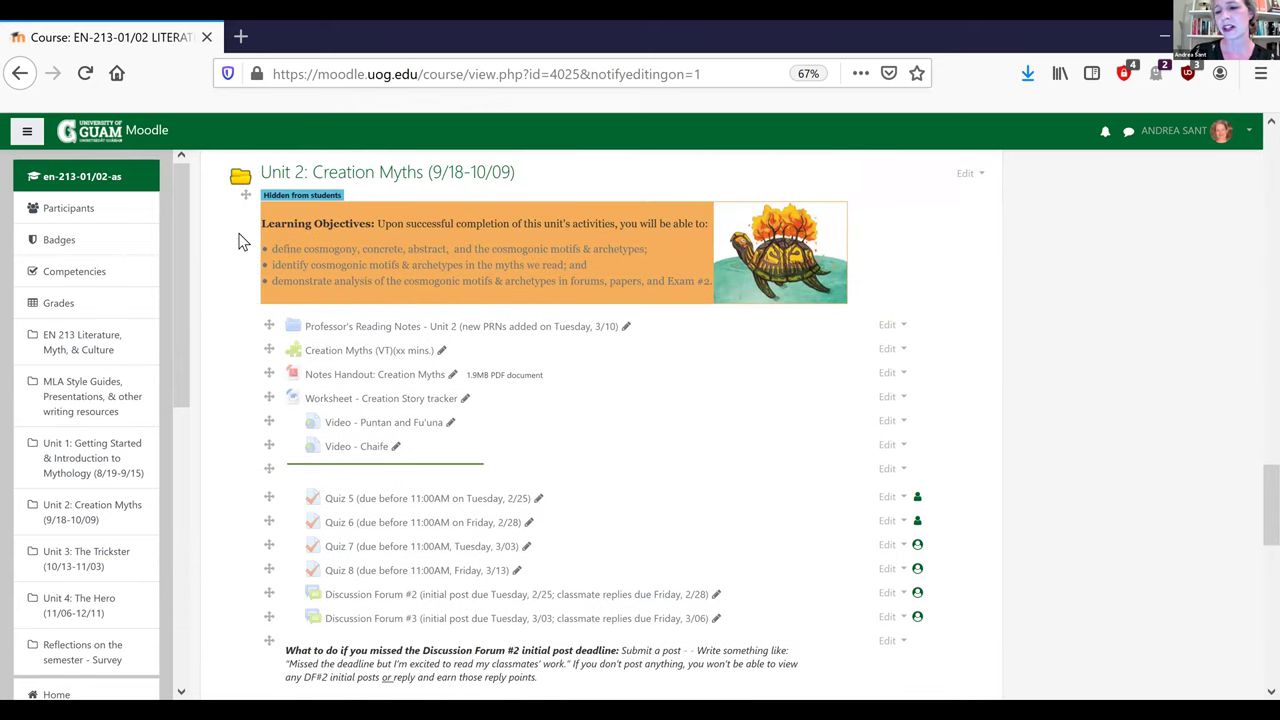
scroll(240, 241, up, 1)
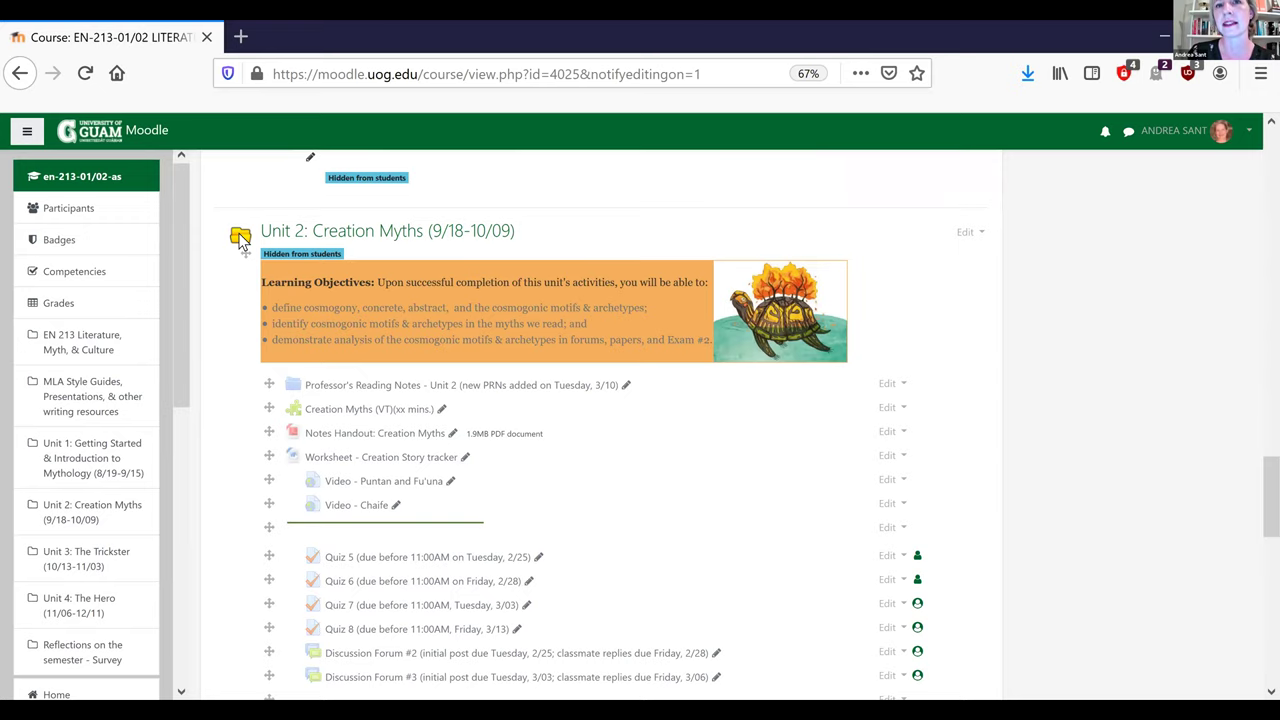
click(240, 237)
scroll(240, 241, up, 2)
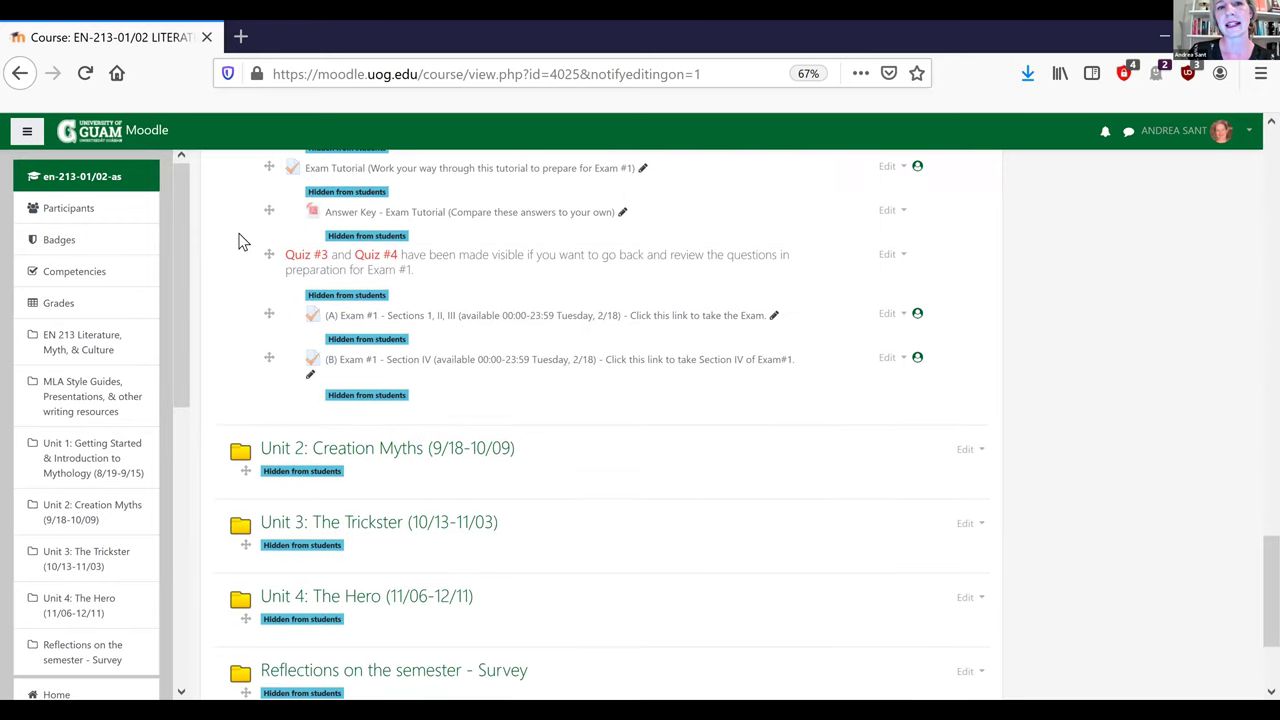
scroll(238, 241, up, 5)
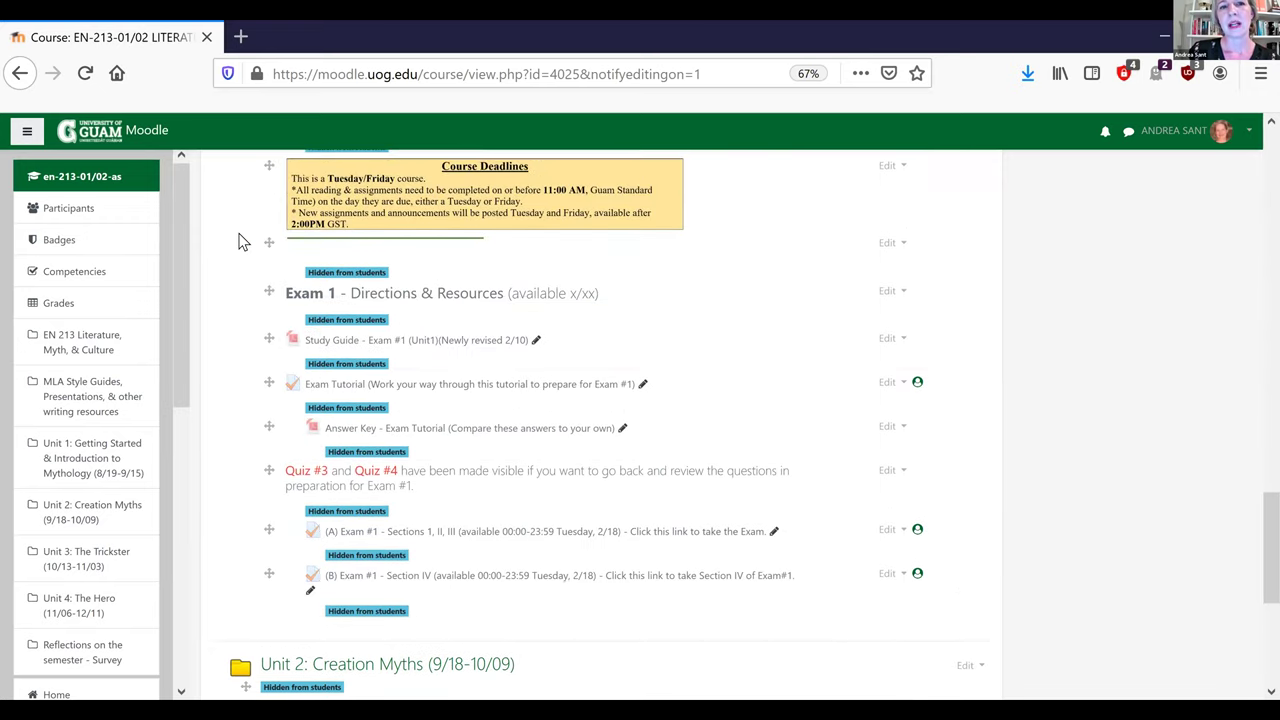
Open Unit 1's Quiz 1 from the course page and return to the course's editing view
scroll(240, 241, up, 3)
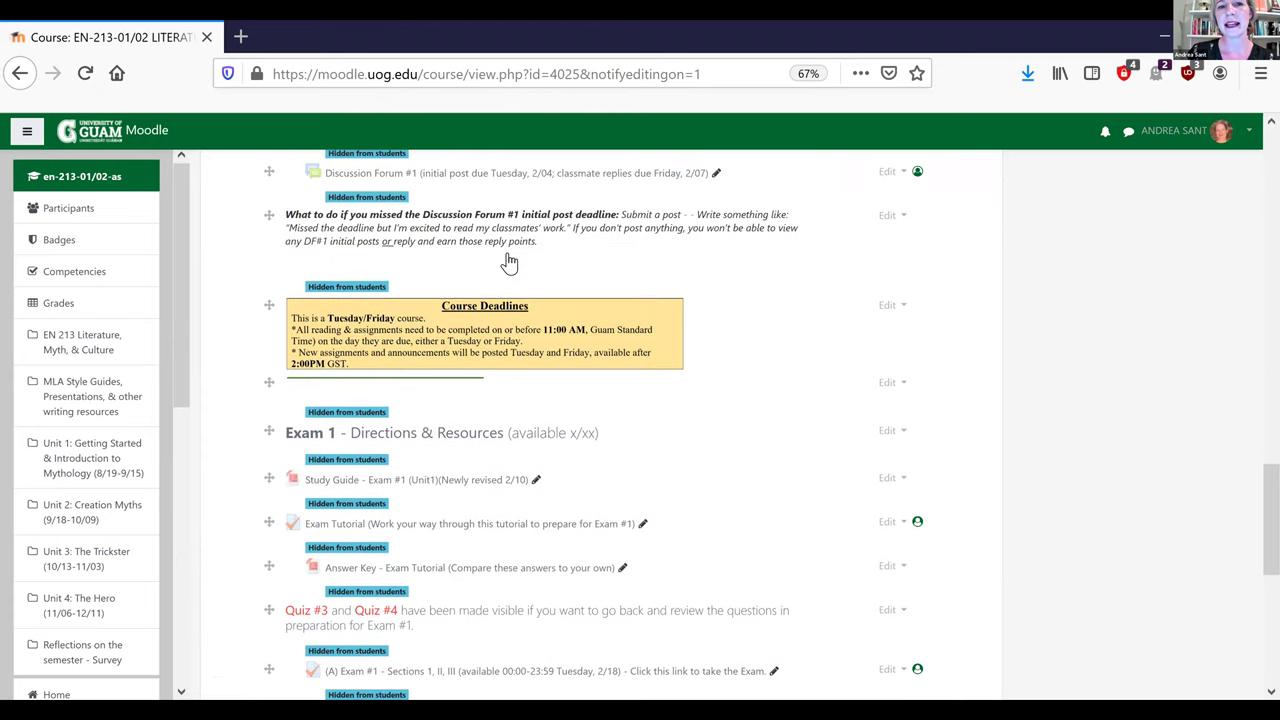
scroll(889, 260, up, 2)
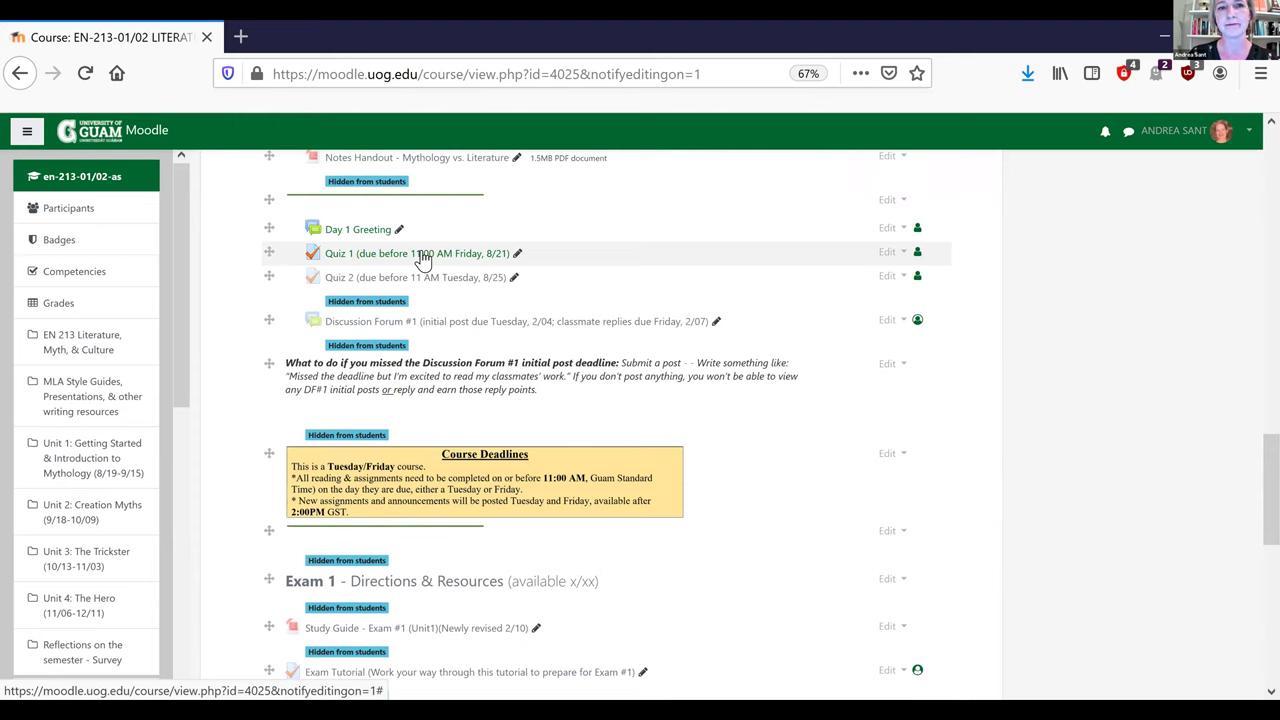
click(425, 256)
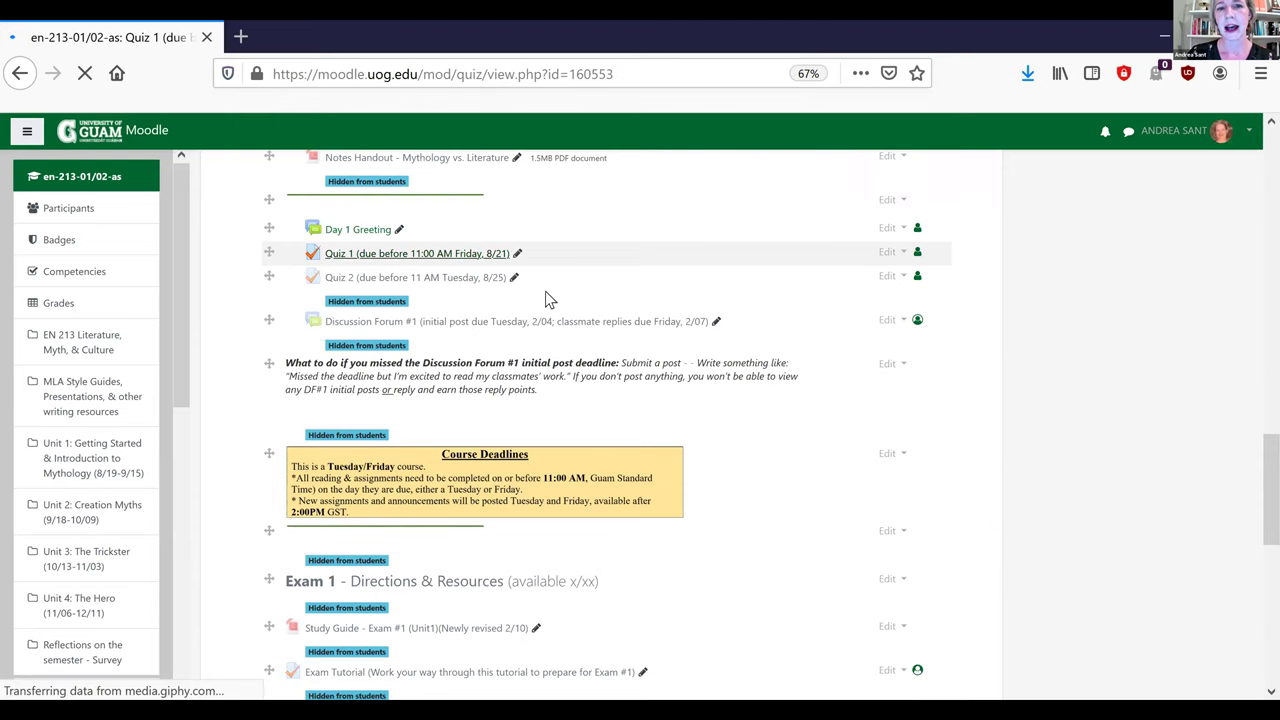
click(20, 74)
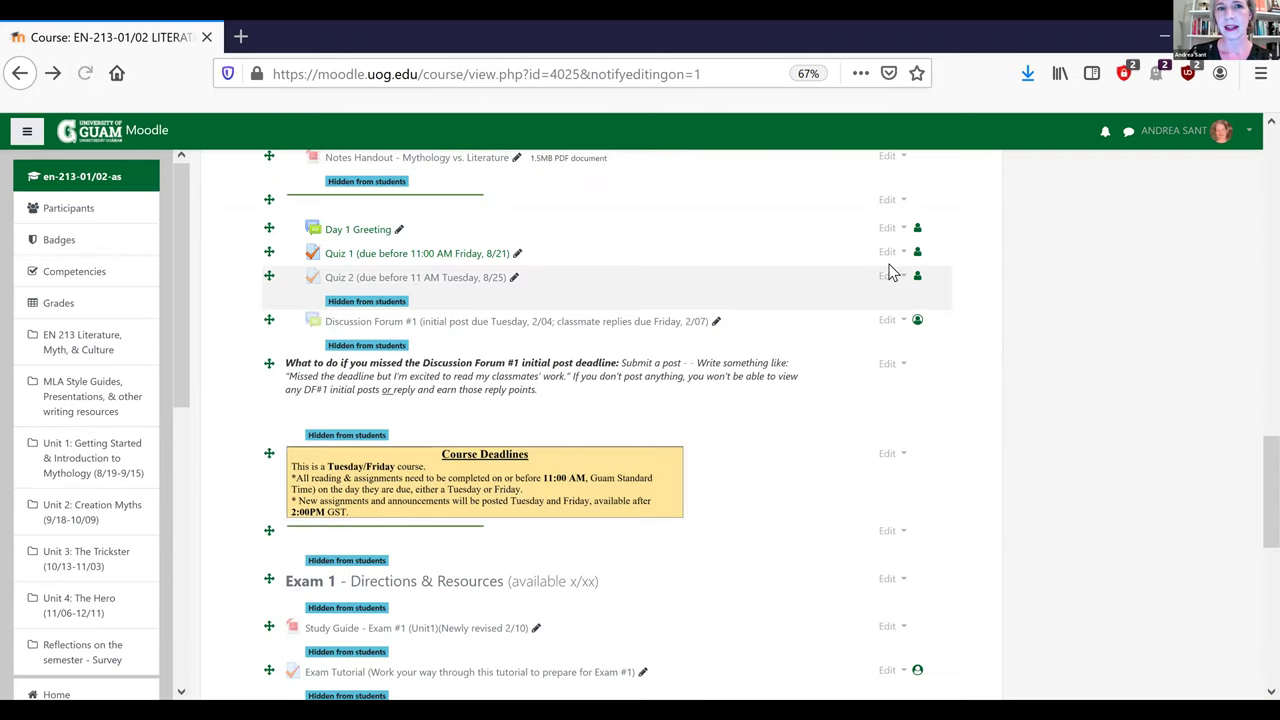
Show the editing options available for Quiz 1 in Unit 1, and close them without choosing one
click(886, 253)
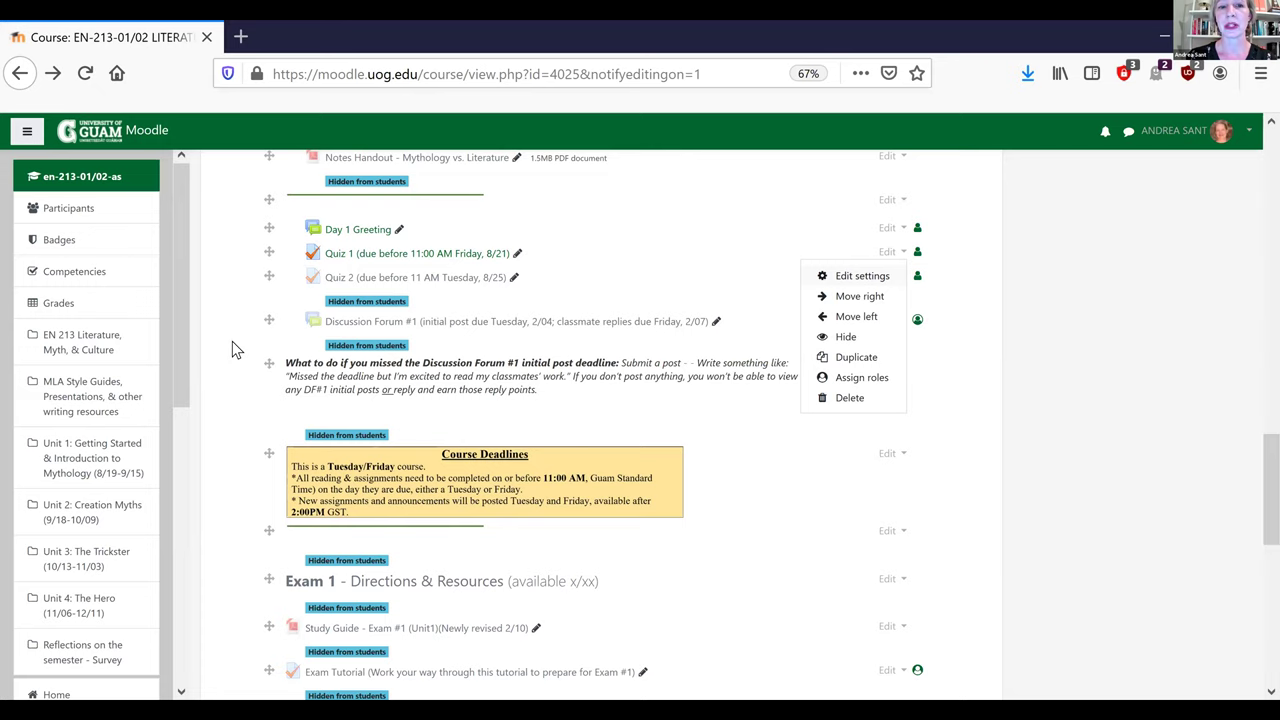
key(Escape)
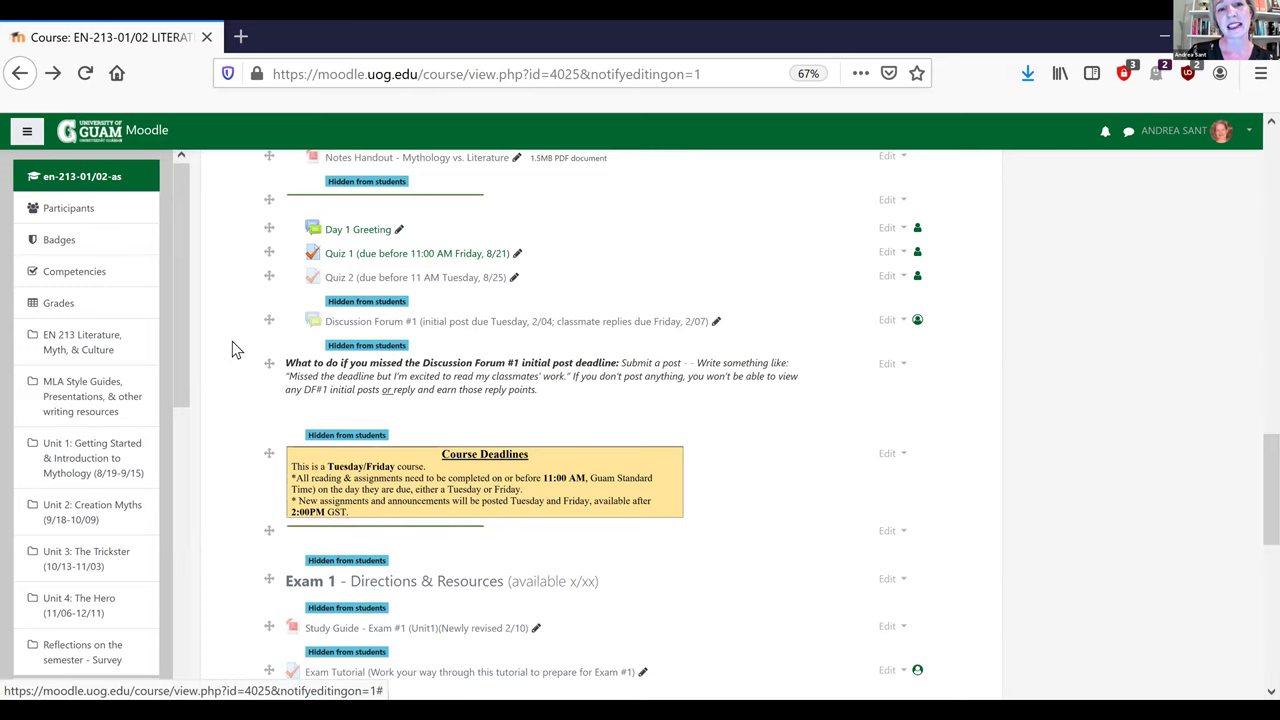
key(Return)
key(Escape)
key(Return)
key(Escape)
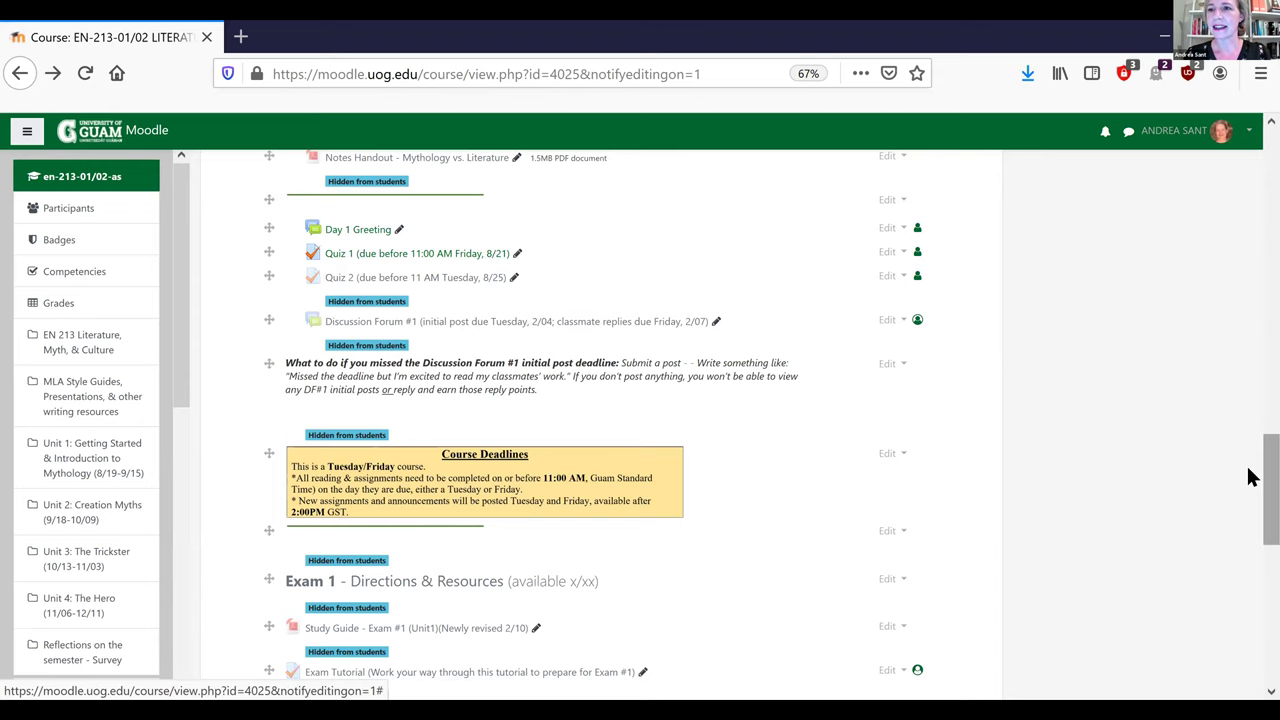
Look over Unit 1's readings and learning objectives, collapse the section, and return to the EN 213 course introduction
scroll(1248, 380, up, 3)
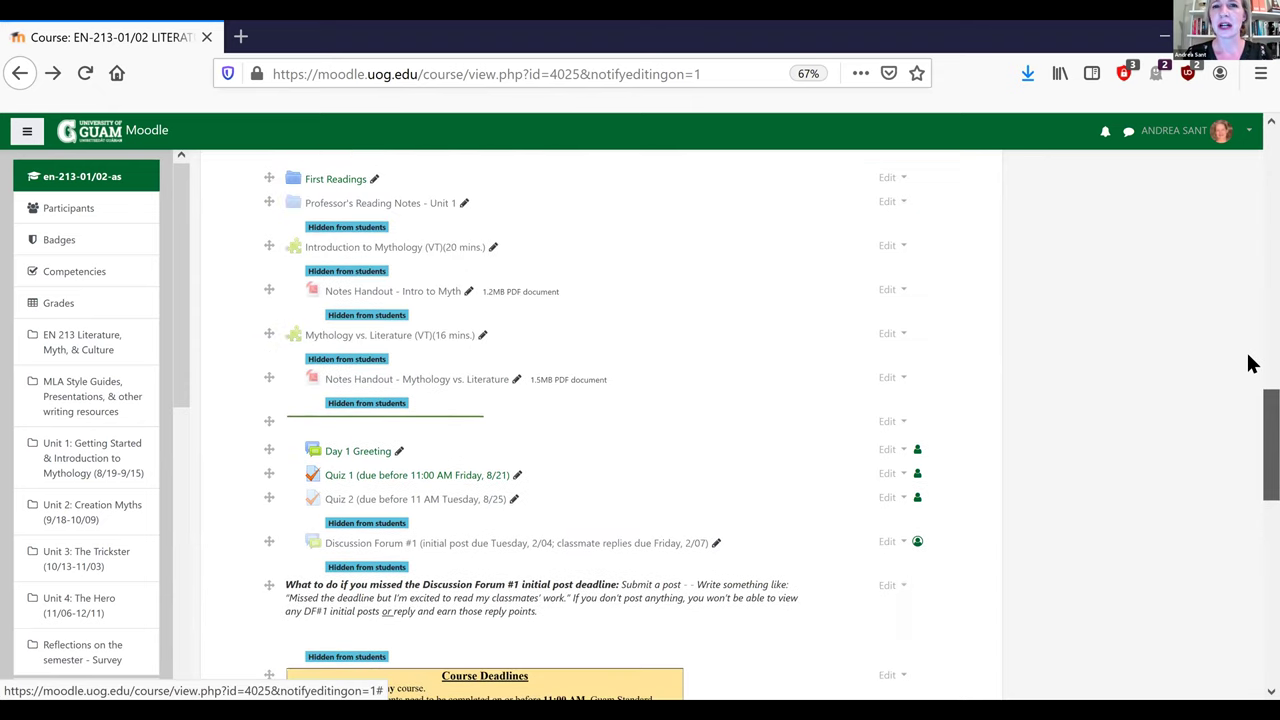
scroll(200, 343, up, 1)
scroll(229, 366, up, 1)
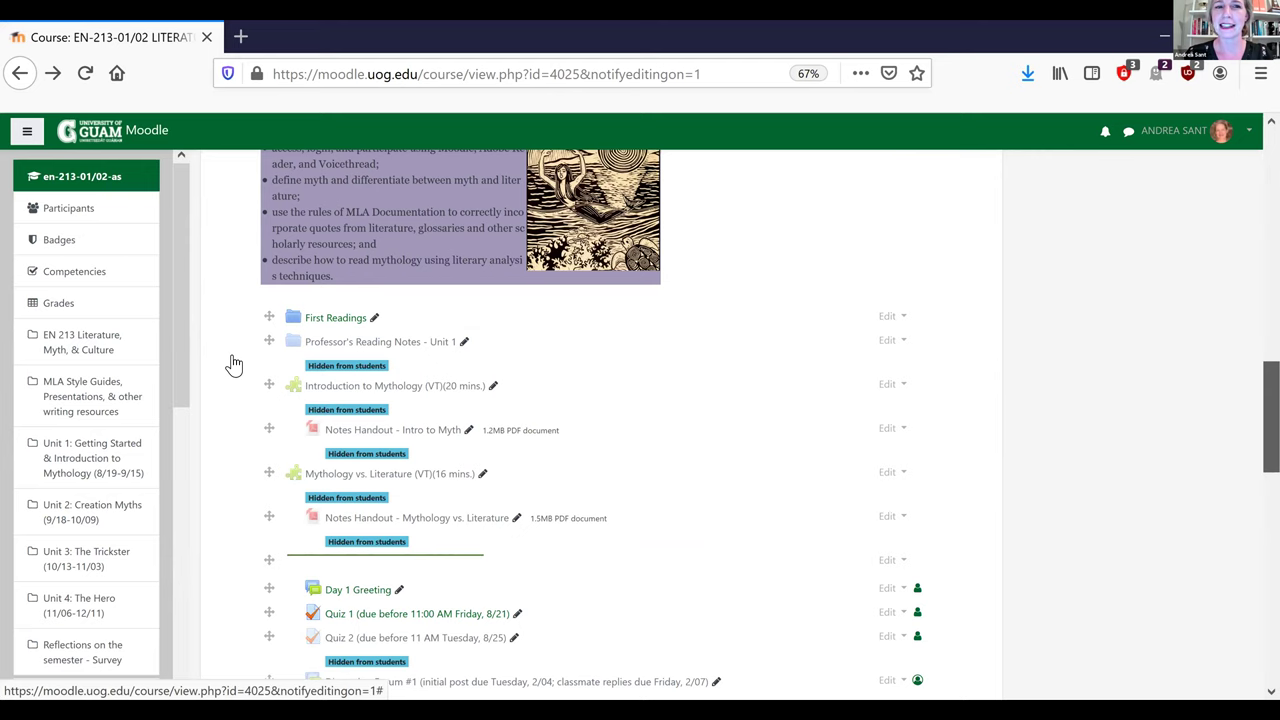
scroll(1249, 351, up, 2)
scroll(1250, 487, up, 1)
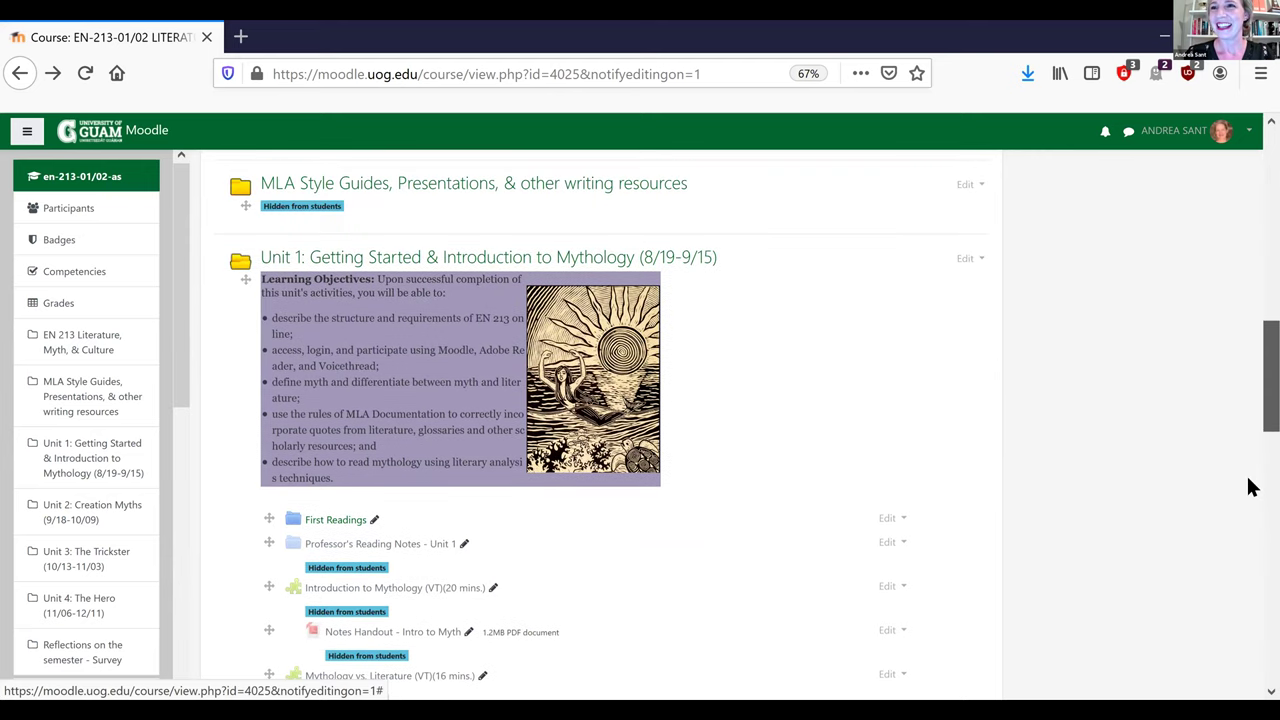
scroll(1249, 420, up, 1)
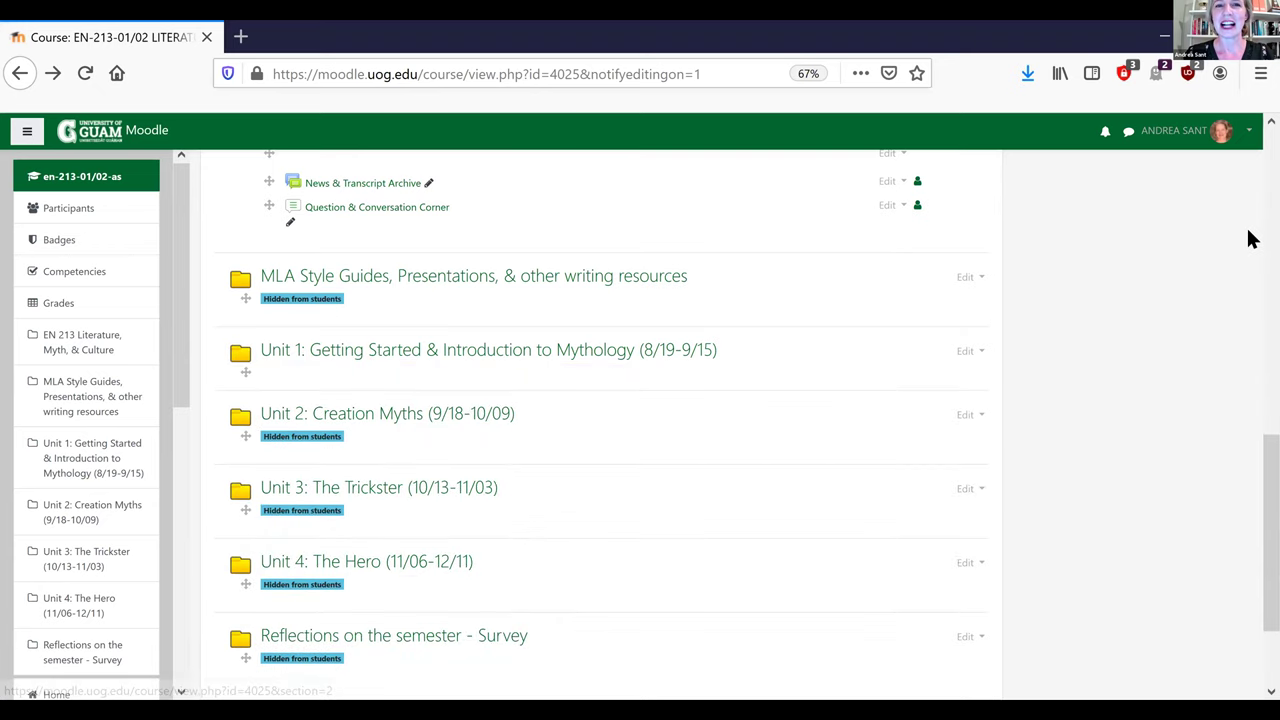
scroll(1249, 235, up, 4)
scroll(1249, 218, up, 2)
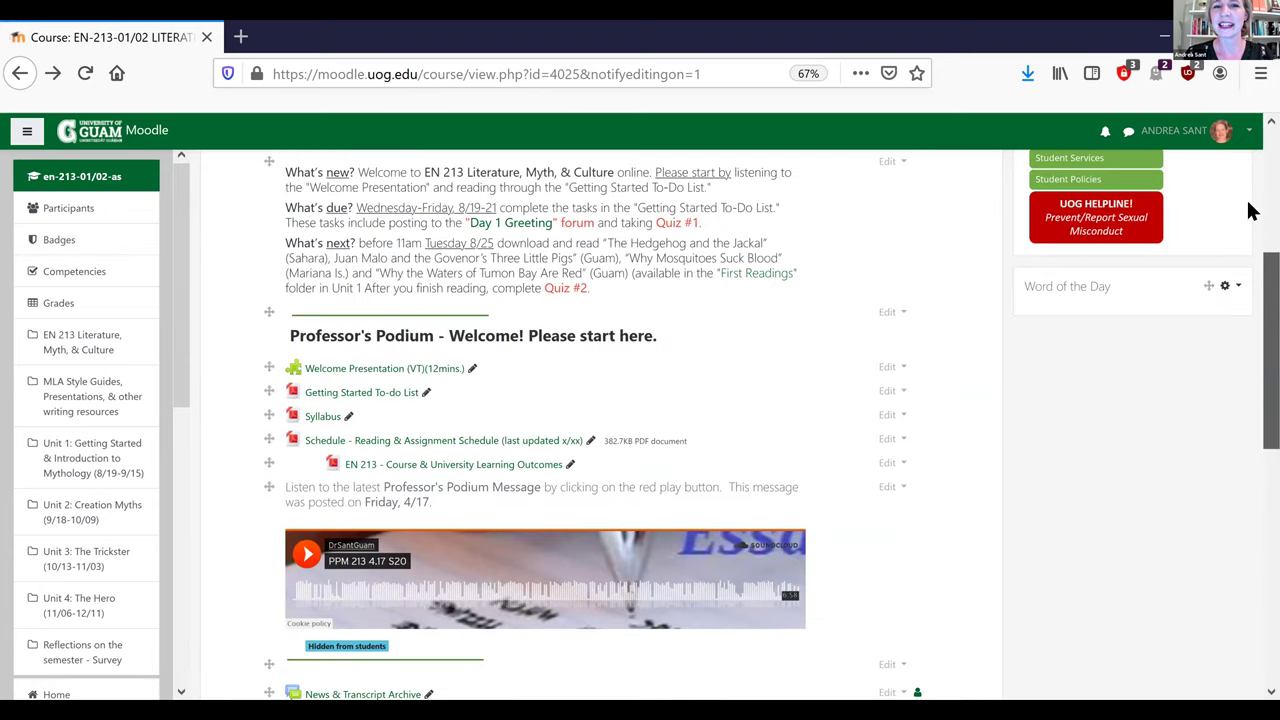
scroll(1249, 211, up, 2)
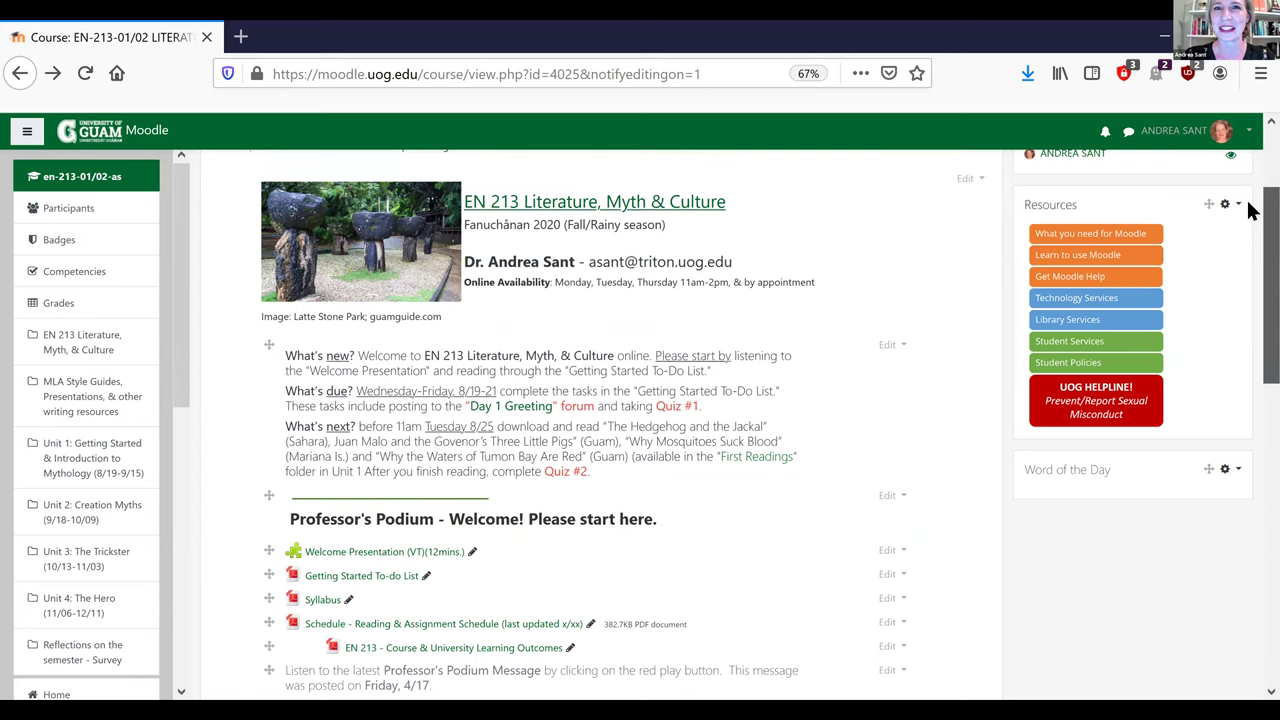
scroll(1249, 210, up, 1)
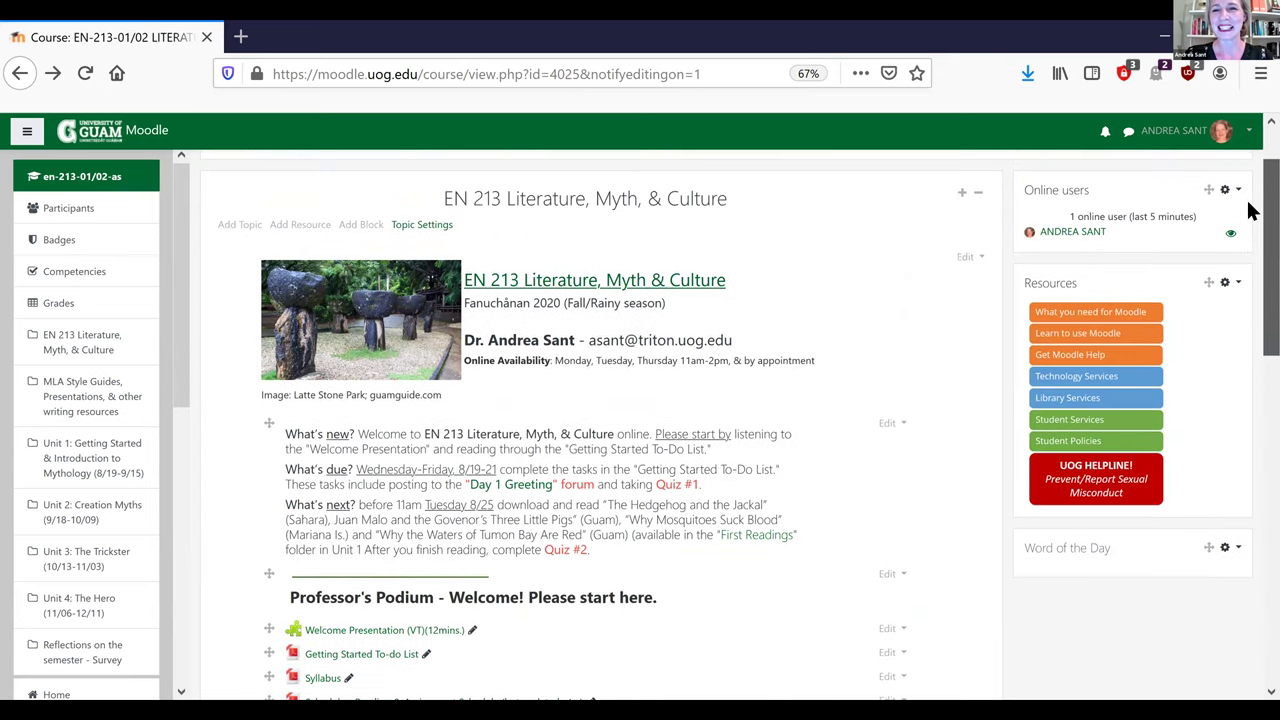
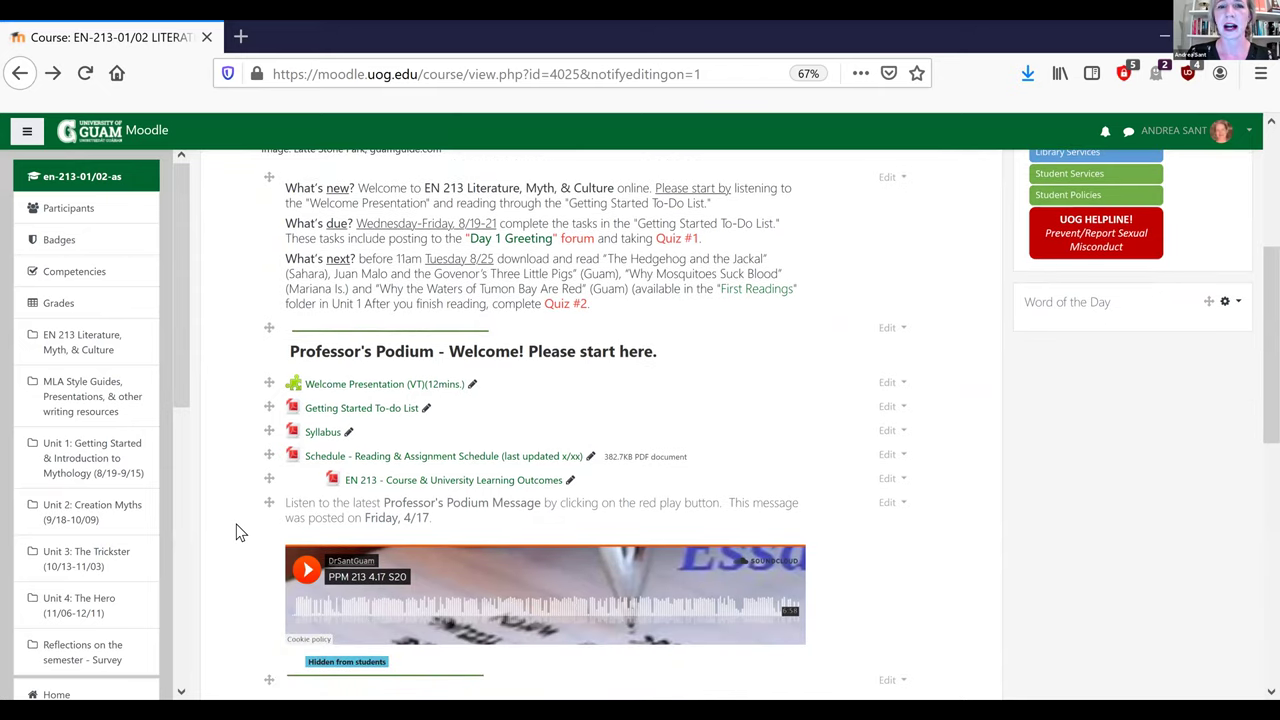
Expand Unit 2: Creation Myths and look over its learning objectives, reading notes, handout, worksheet and videos
scroll(237, 532, down, 3)
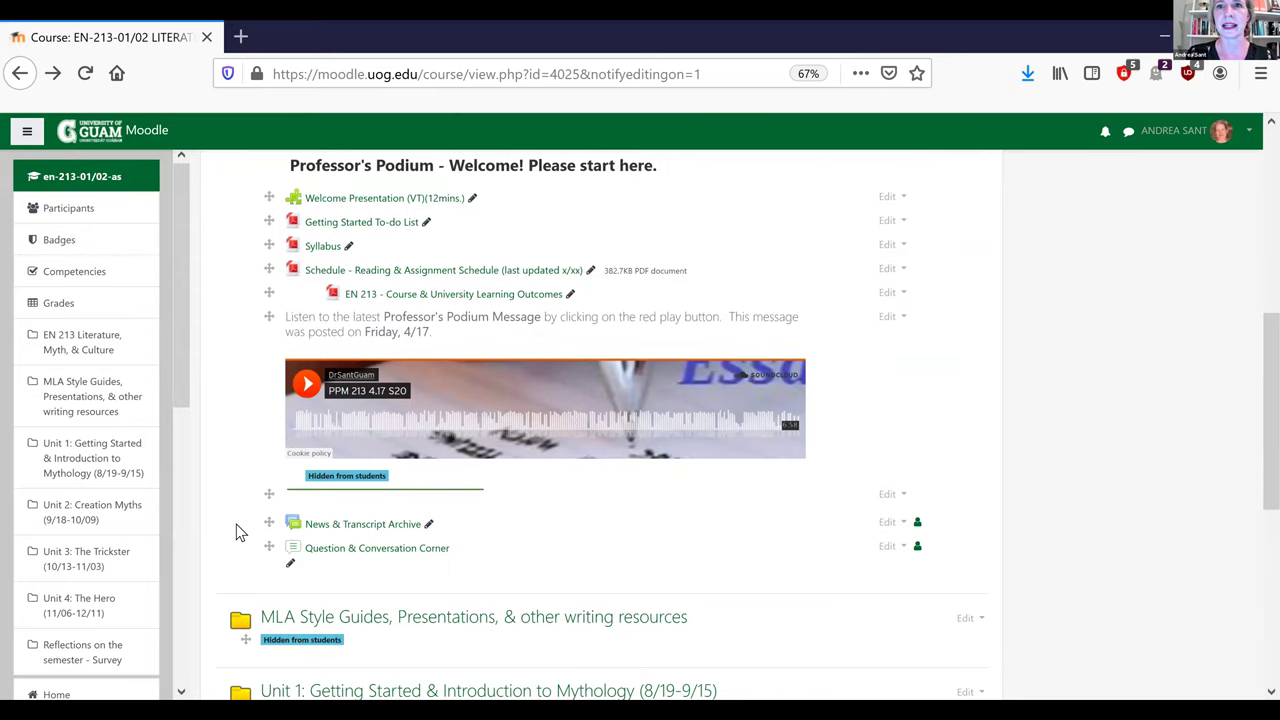
scroll(237, 532, down, 1)
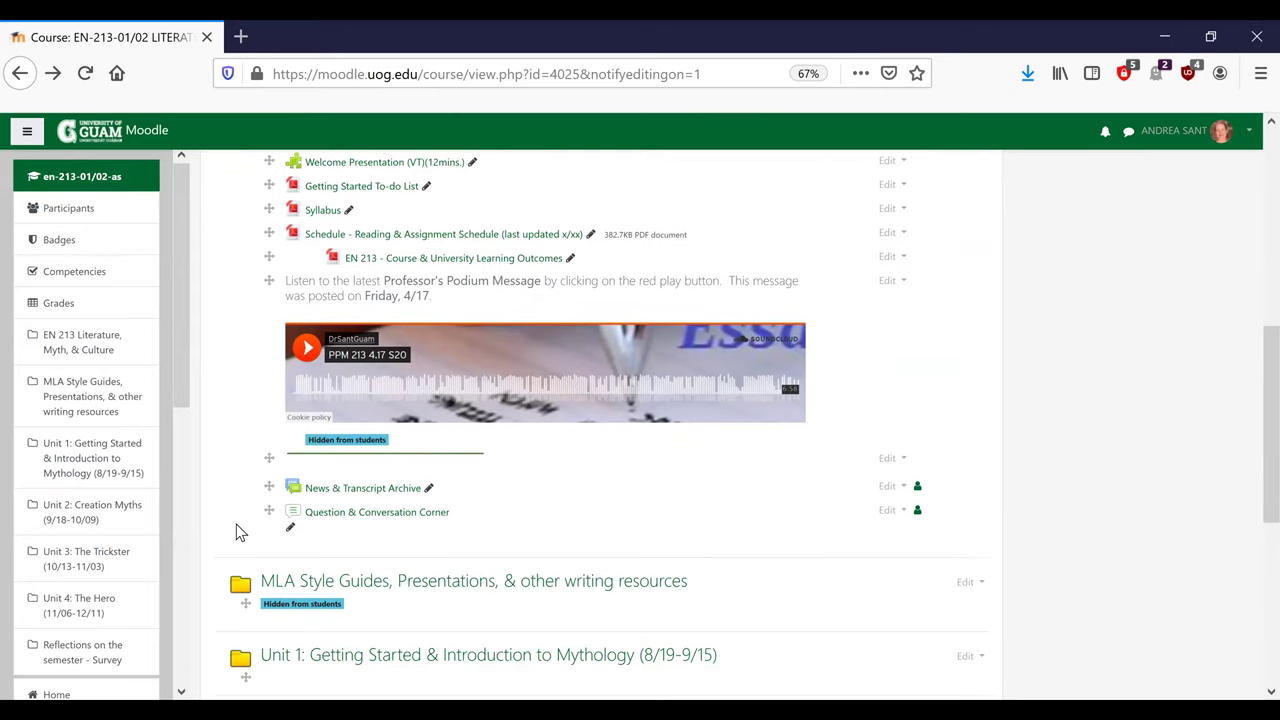
scroll(237, 532, down, 6)
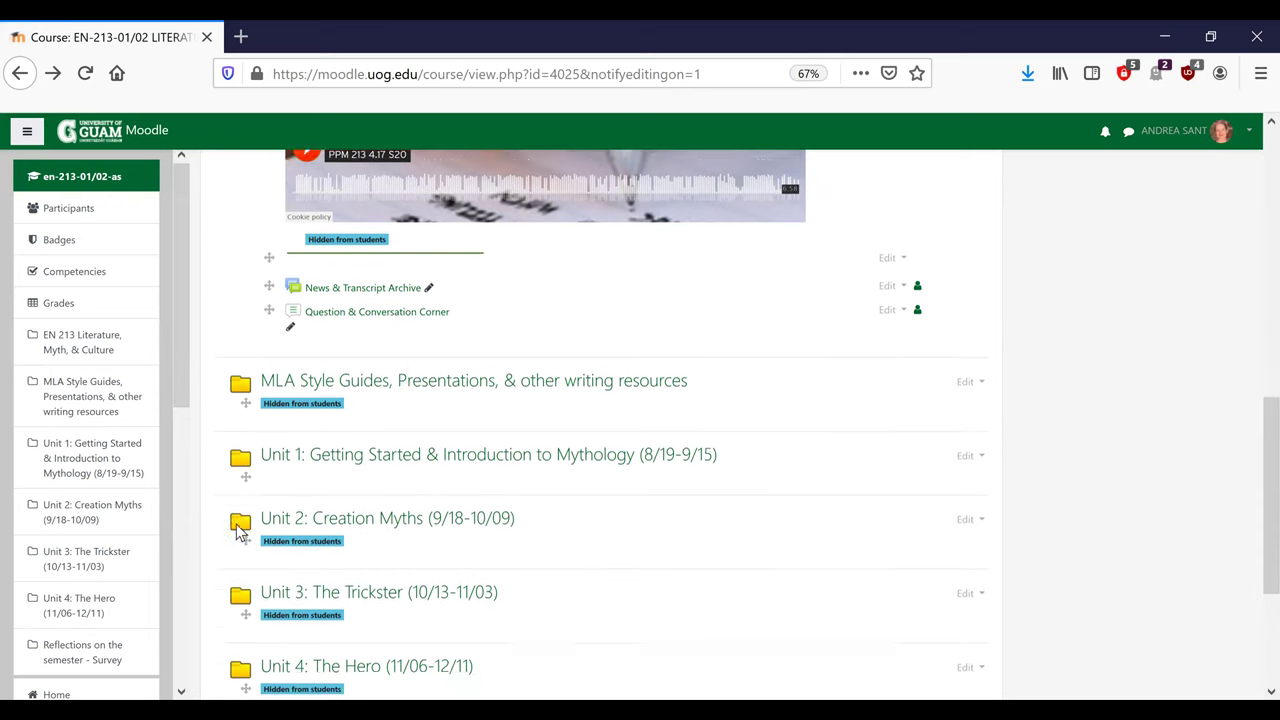
click(232, 435)
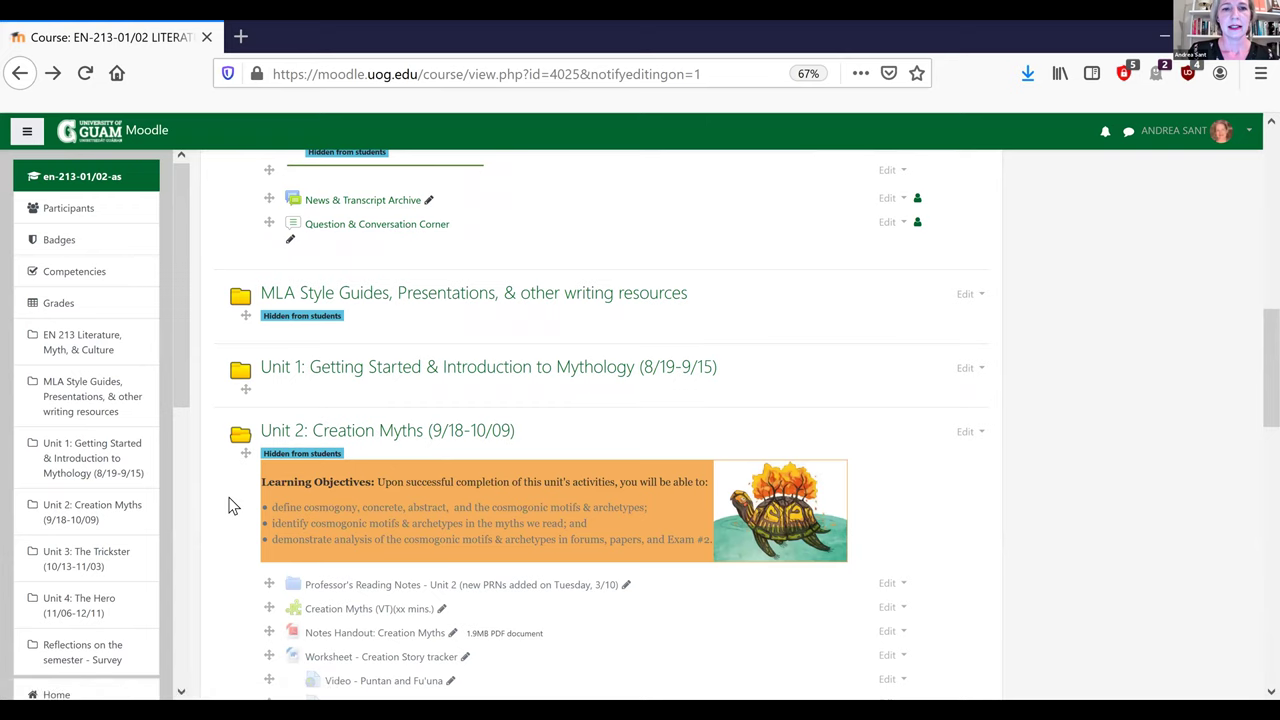
scroll(230, 505, down, 2)
scroll(230, 505, down, 1)
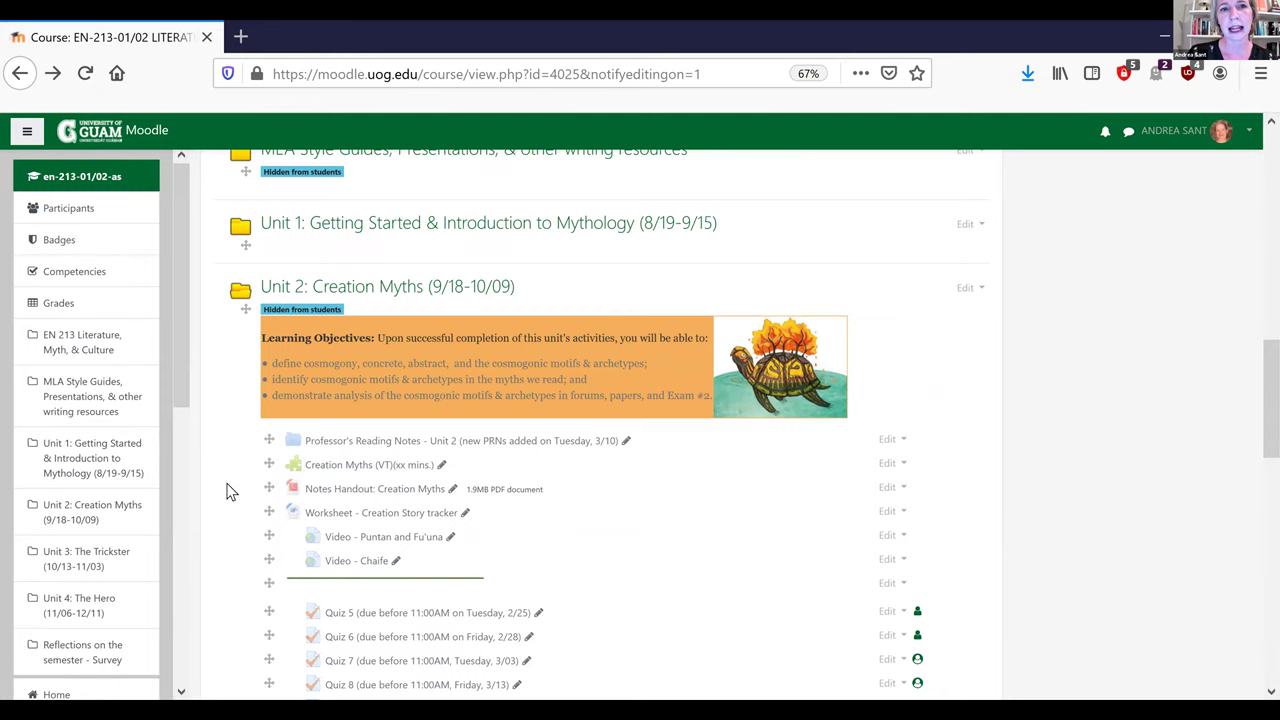
Play the start of the Professor's Podium audio message PPM 213 4.17 S20 and pause it
scroll(226, 490, up, 3)
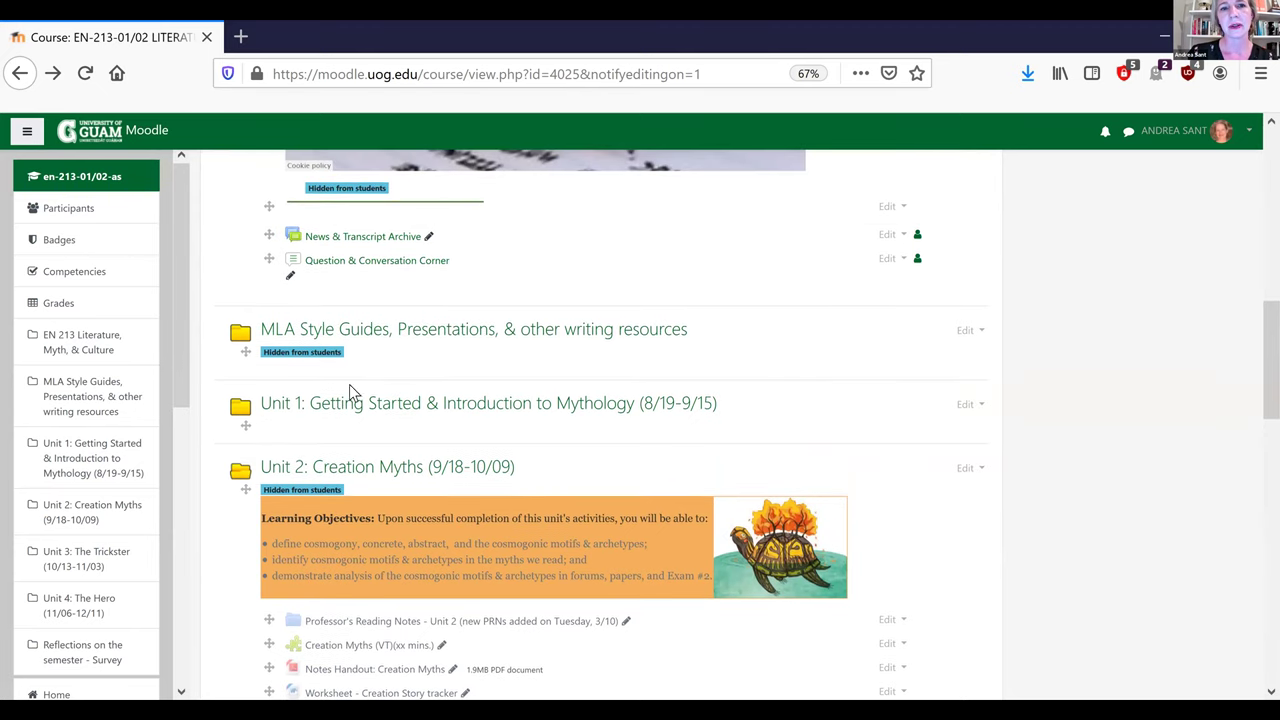
scroll(279, 444, up, 2)
scroll(391, 276, up, 1)
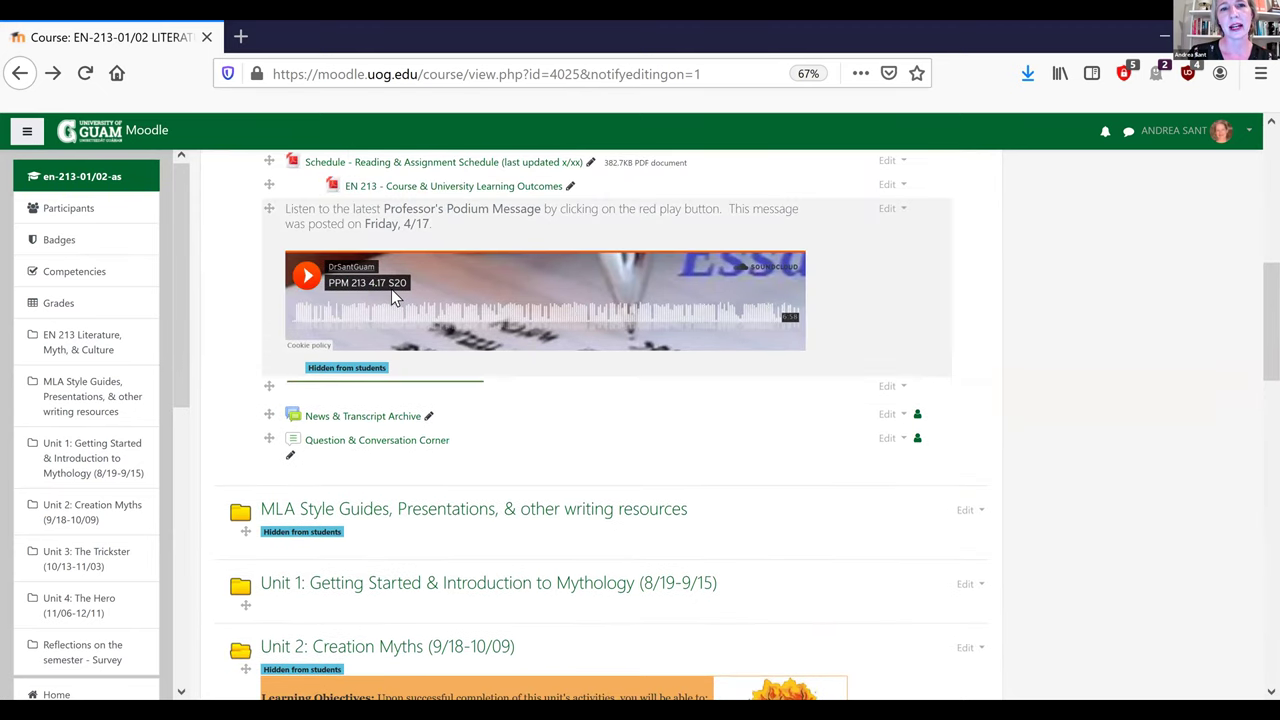
click(307, 278)
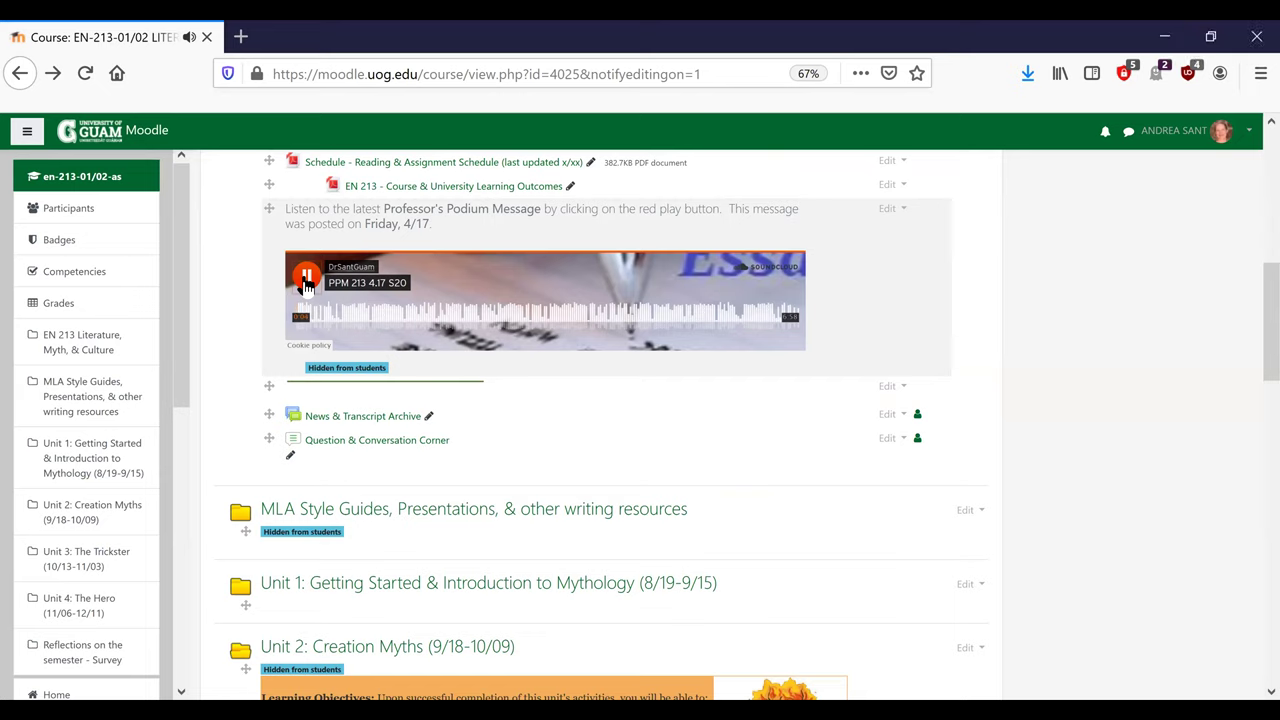
click(307, 279)
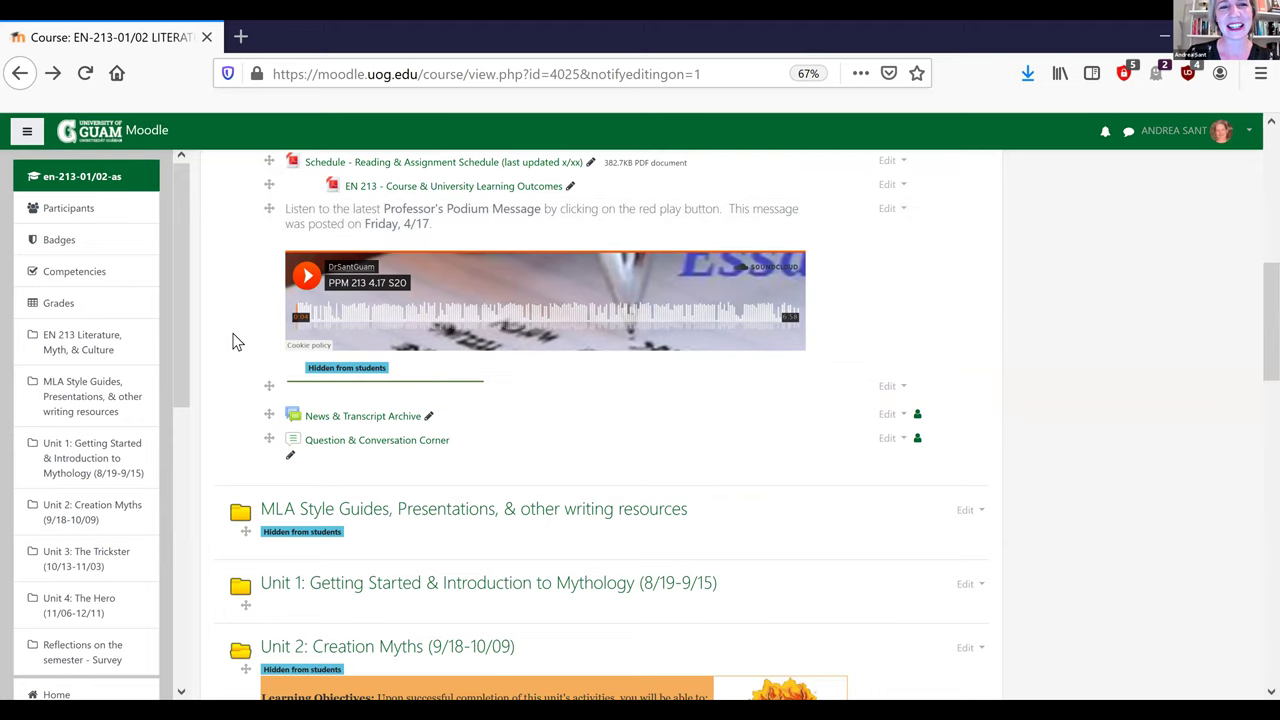
Examine the Professor's Podium documents, news archive and conversation corner, ending at Unit 2's learning objectives and resources
scroll(233, 342, up, 3)
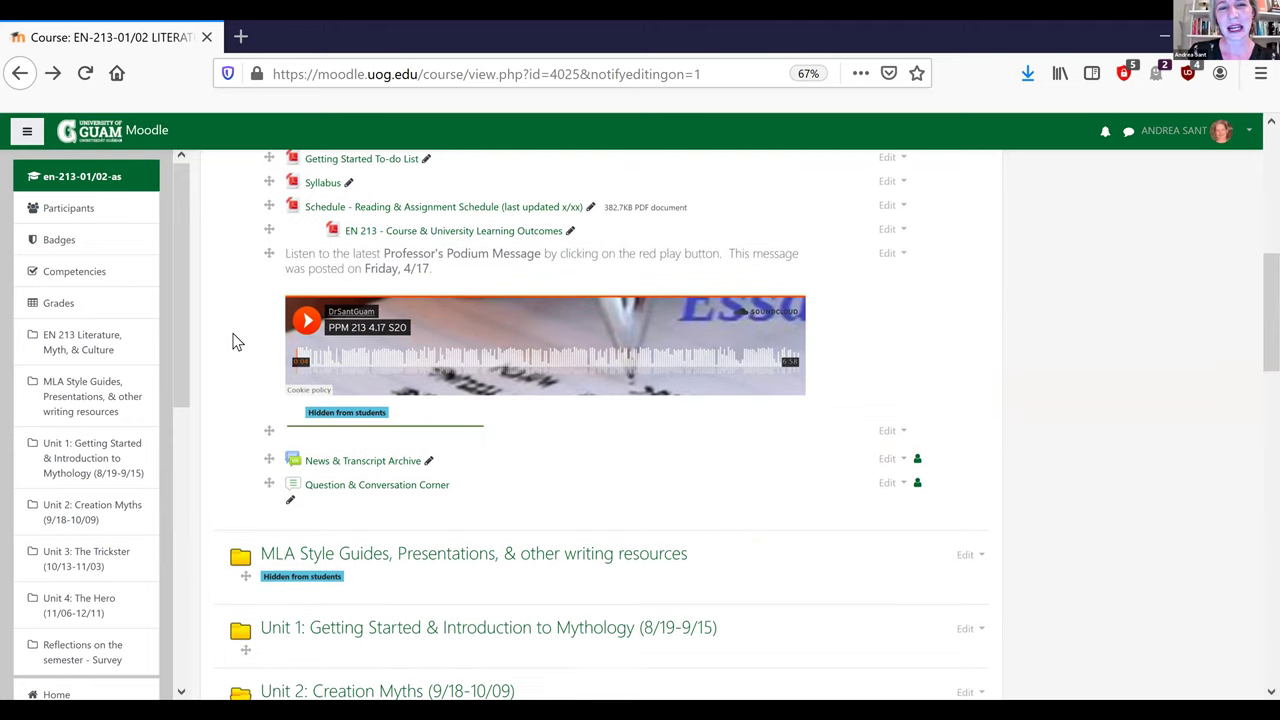
scroll(233, 342, up, 1)
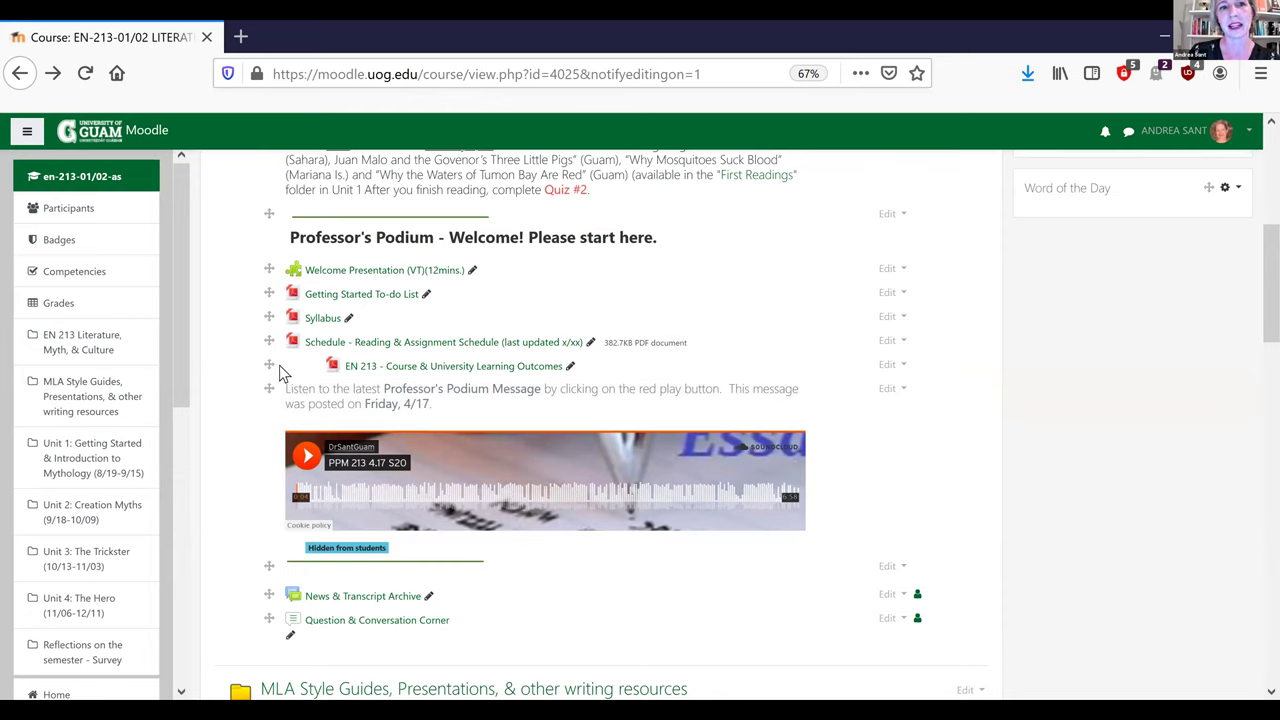
scroll(351, 281, up, 1)
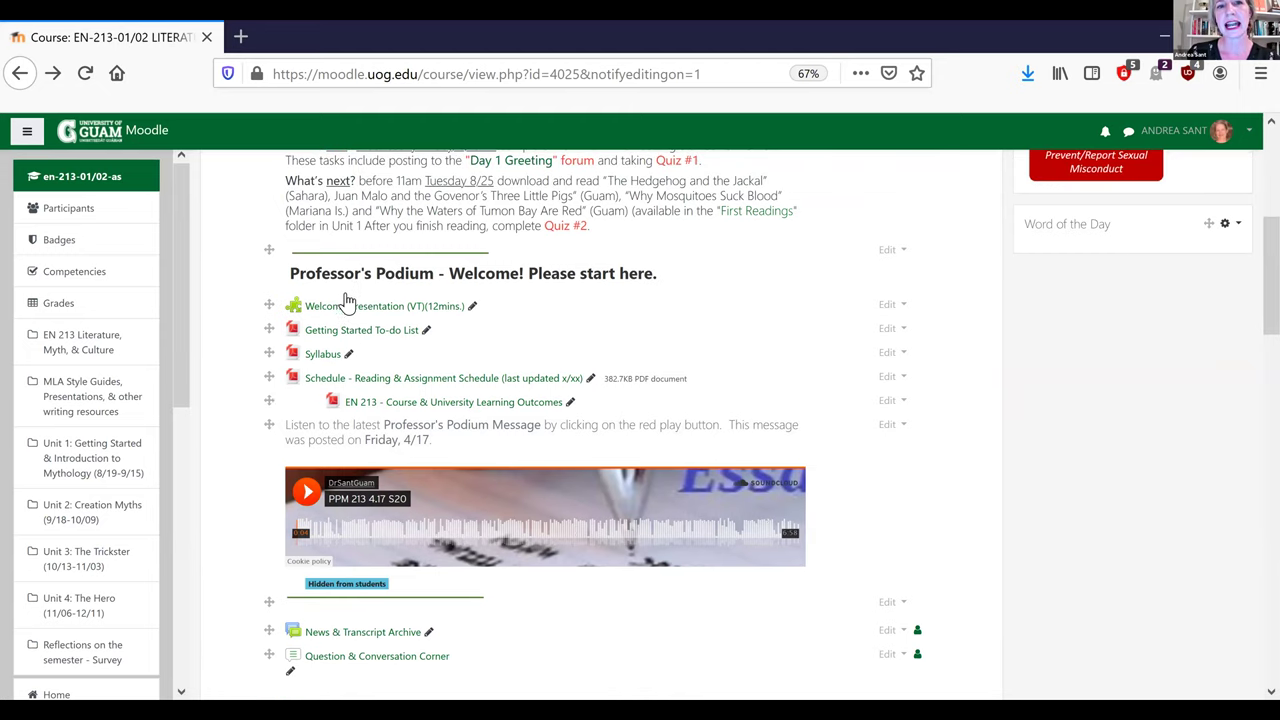
scroll(345, 300, down, 1)
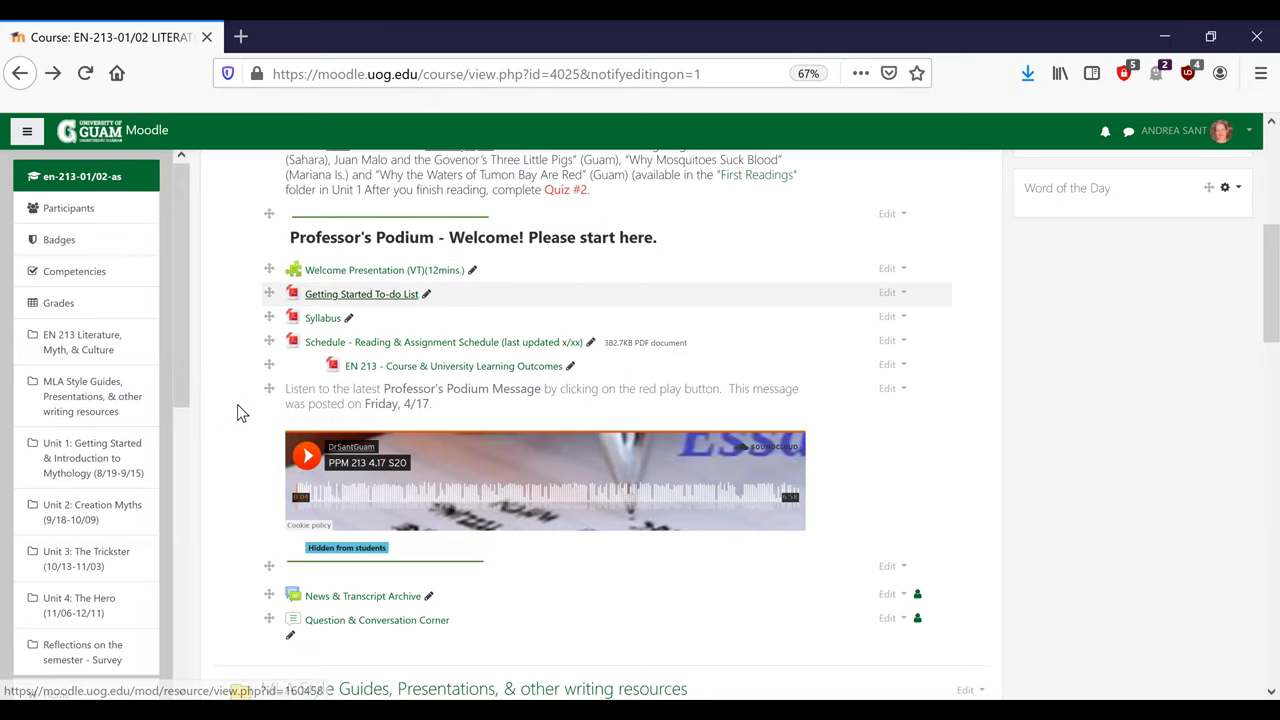
scroll(237, 404, down, 2)
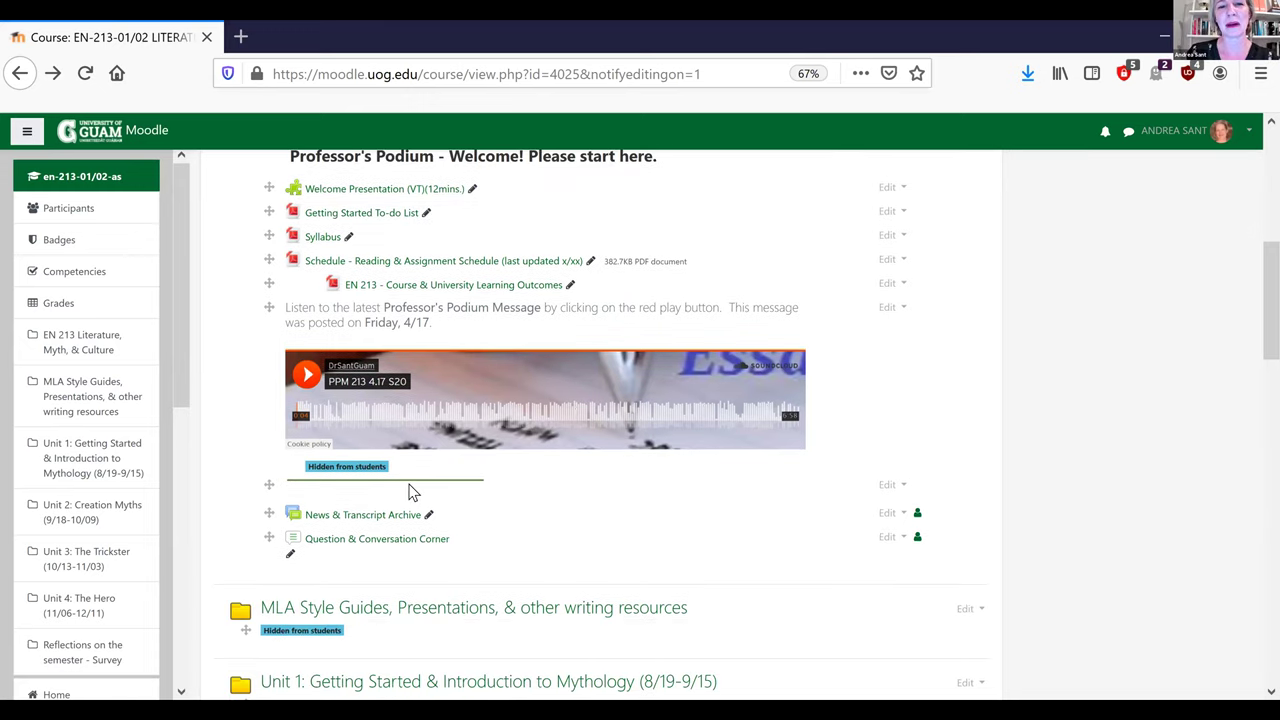
scroll(410, 490, down, 1)
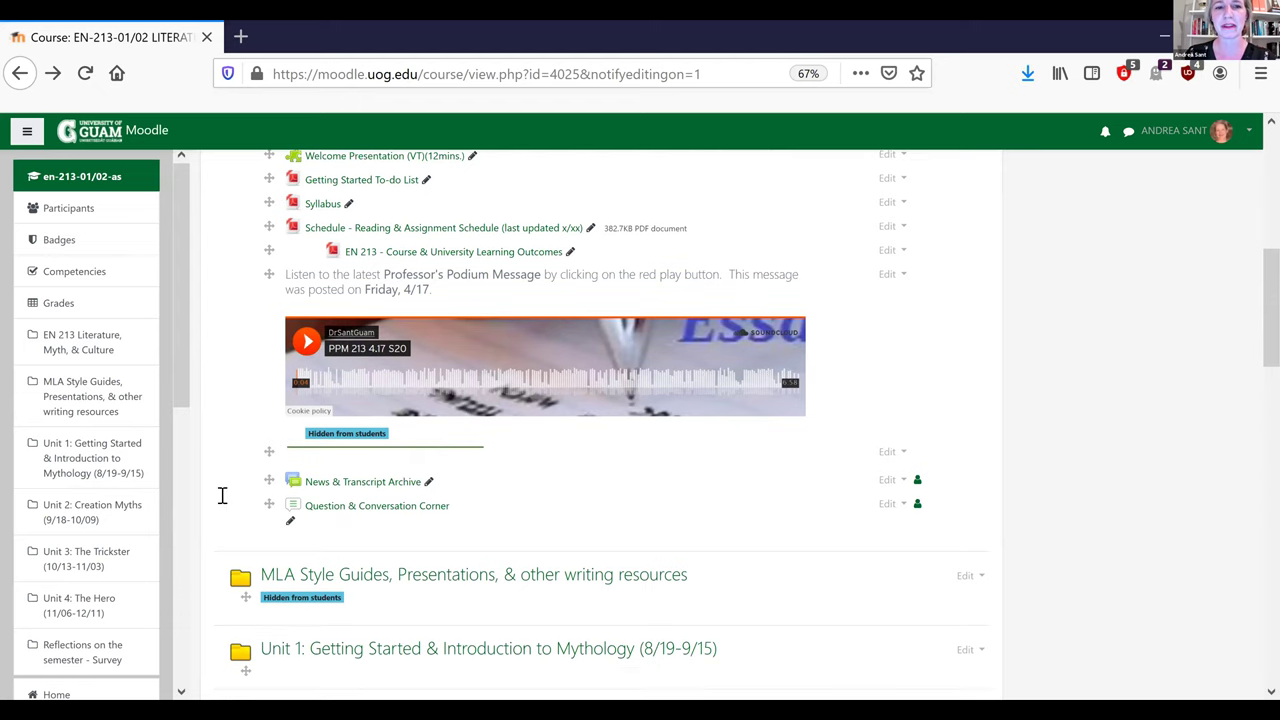
scroll(204, 492, down, 3)
scroll(204, 497, down, 2)
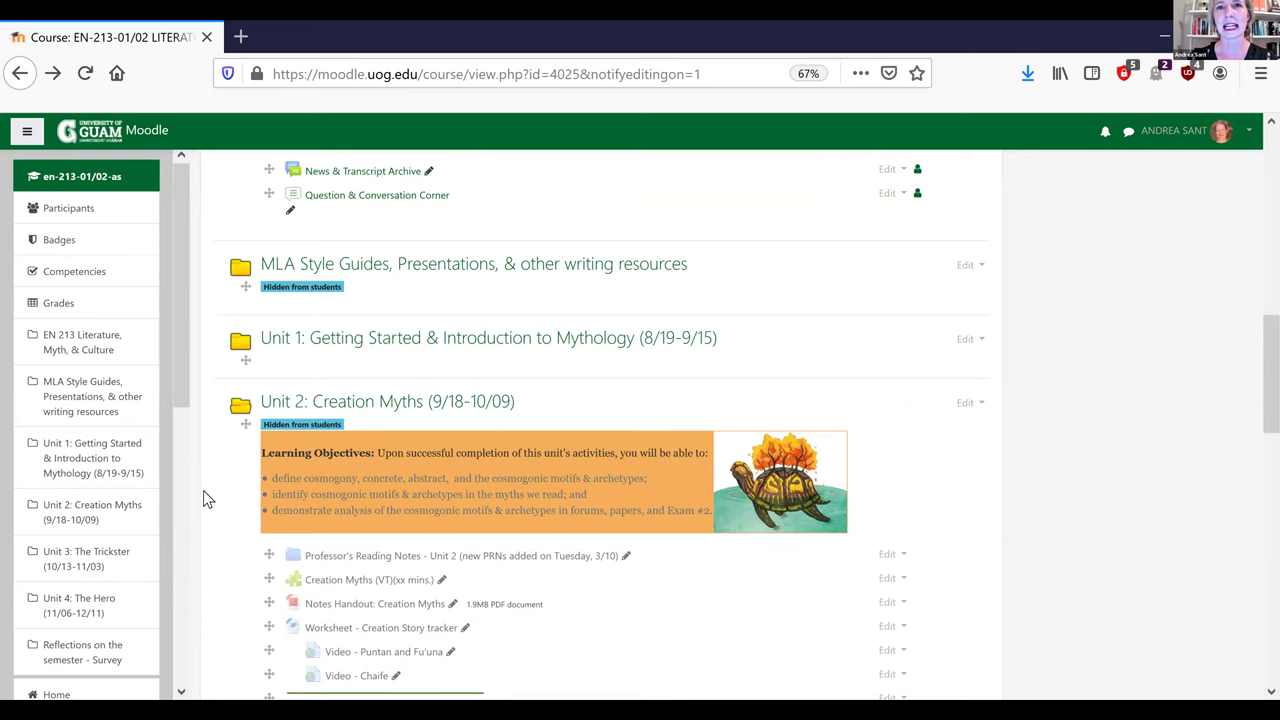
Open Unit 2's Professor's Reading Notes folder and view PRN - Bumba's Creation (Boshongo-Bantu).pdf in Firefox
key(alt+Right)
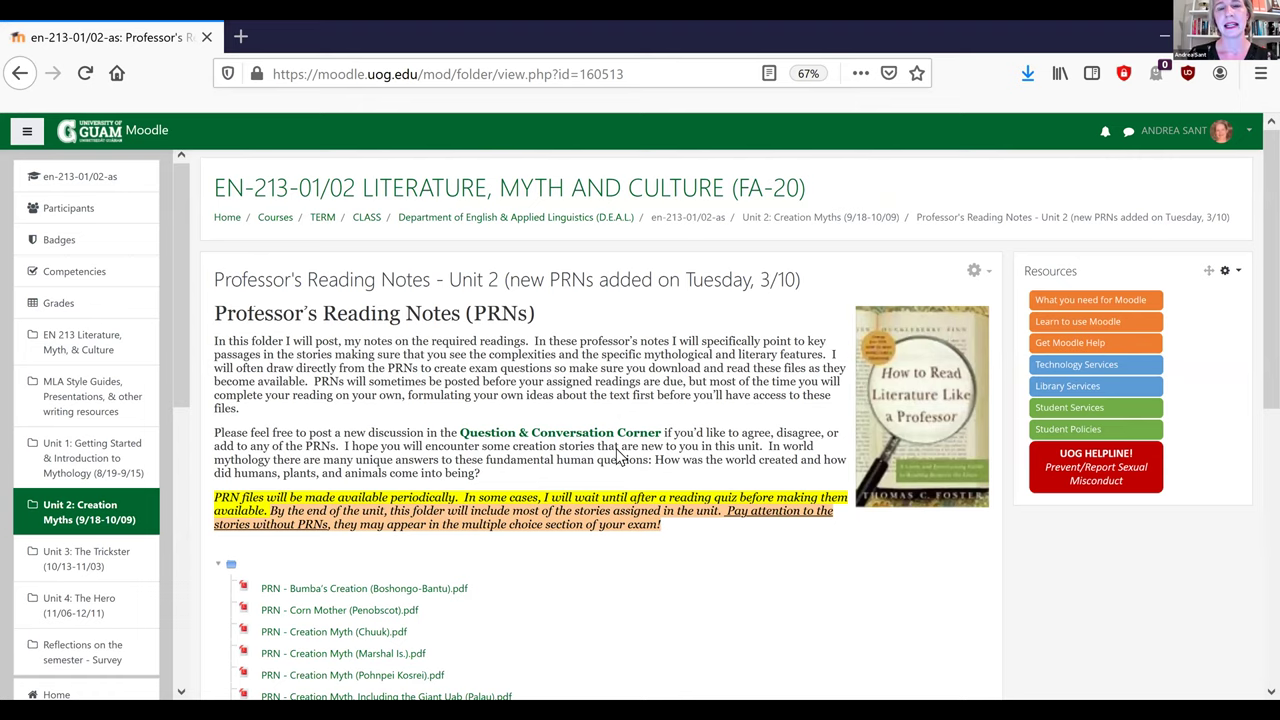
scroll(620, 455, down, 1)
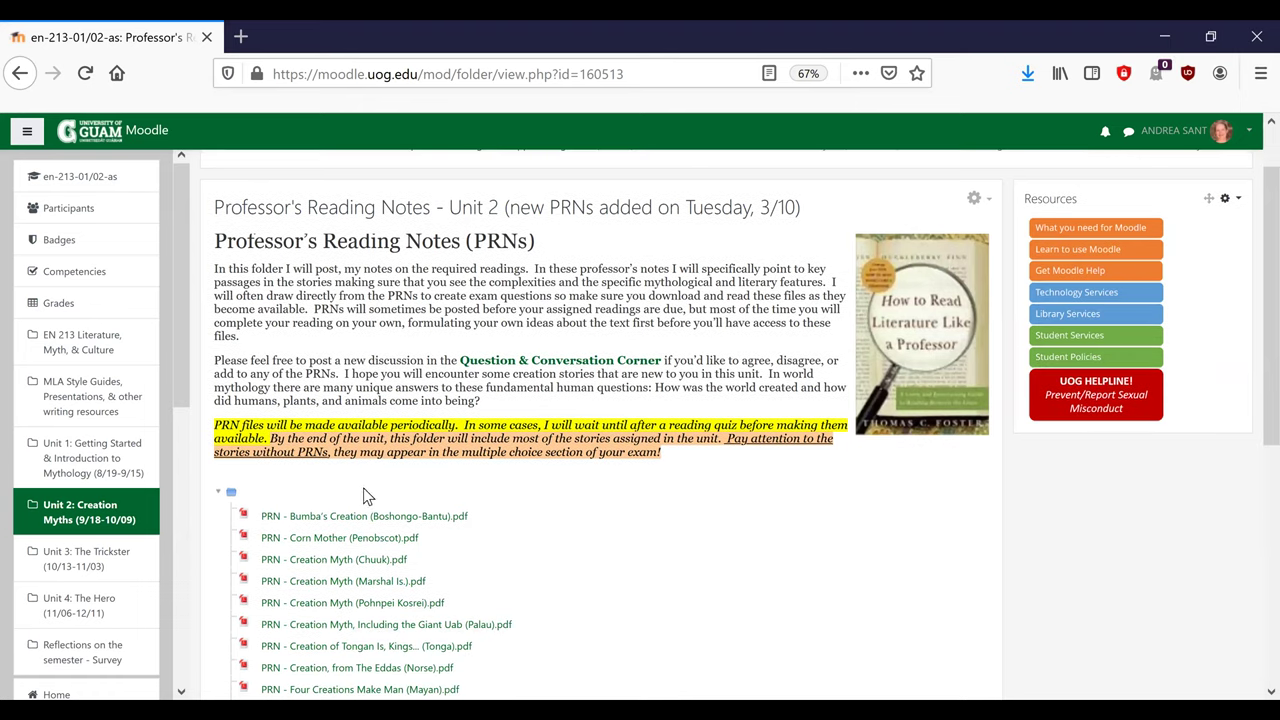
scroll(206, 517, down, 1)
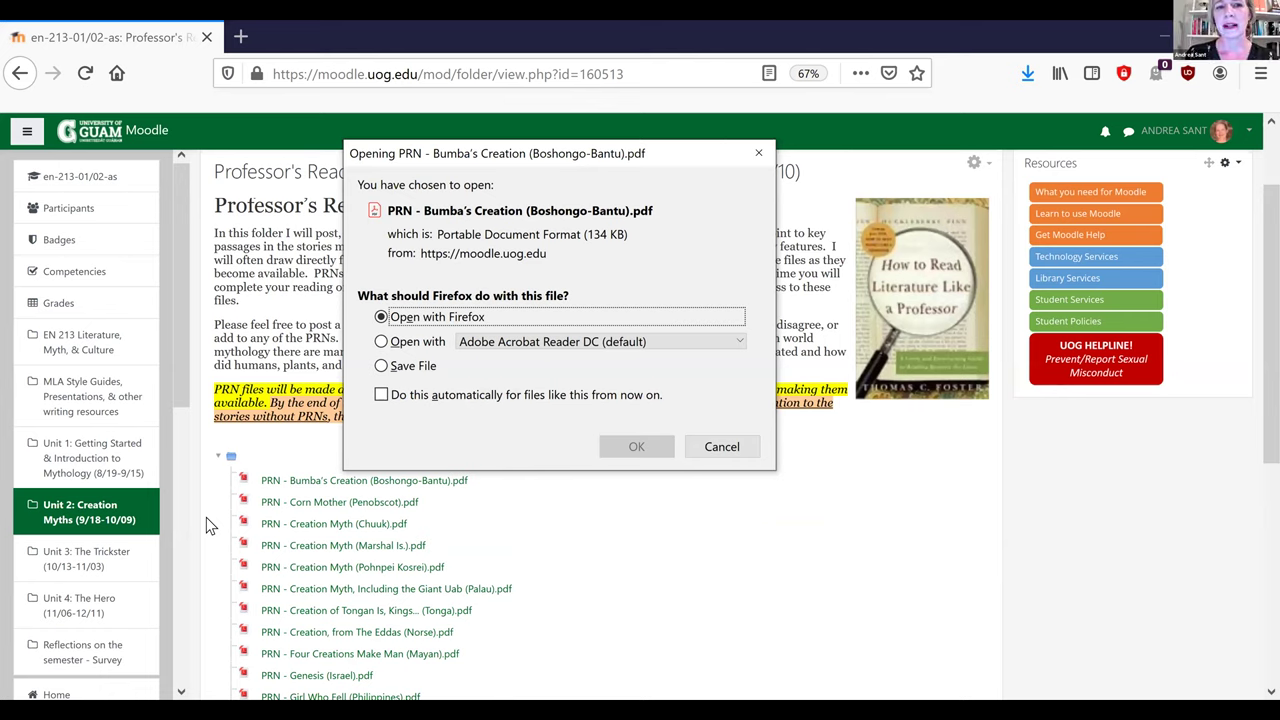
key(Return)
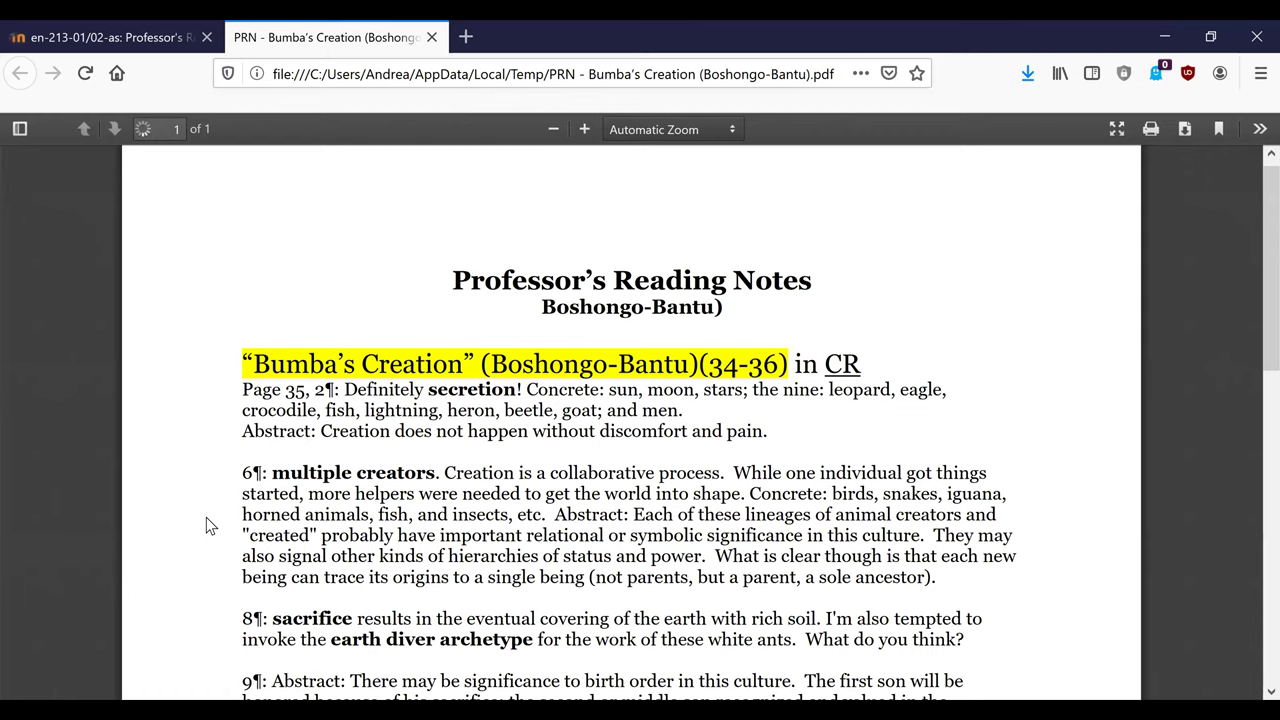
Read through the Professor's Reading Notes PDF on Bumba's Creation and close it
scroll(317, 257, down, 1)
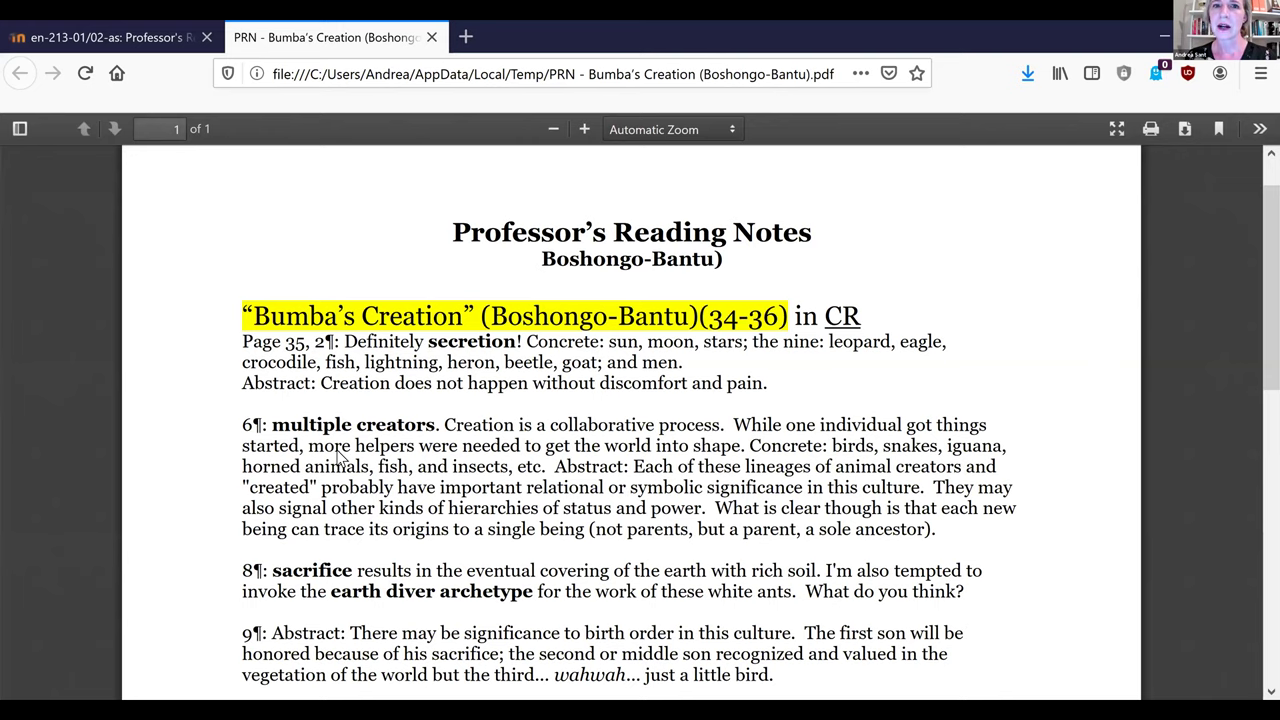
scroll(340, 458, down, 2)
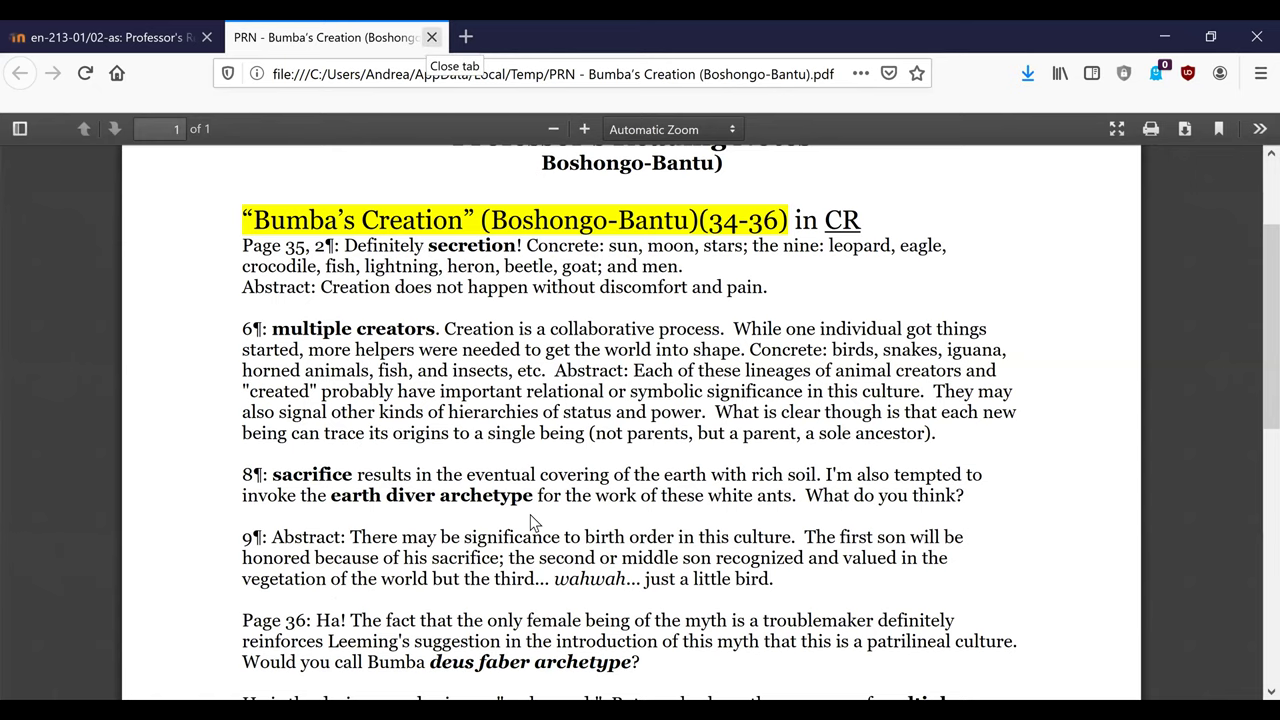
key(ctrl+w)
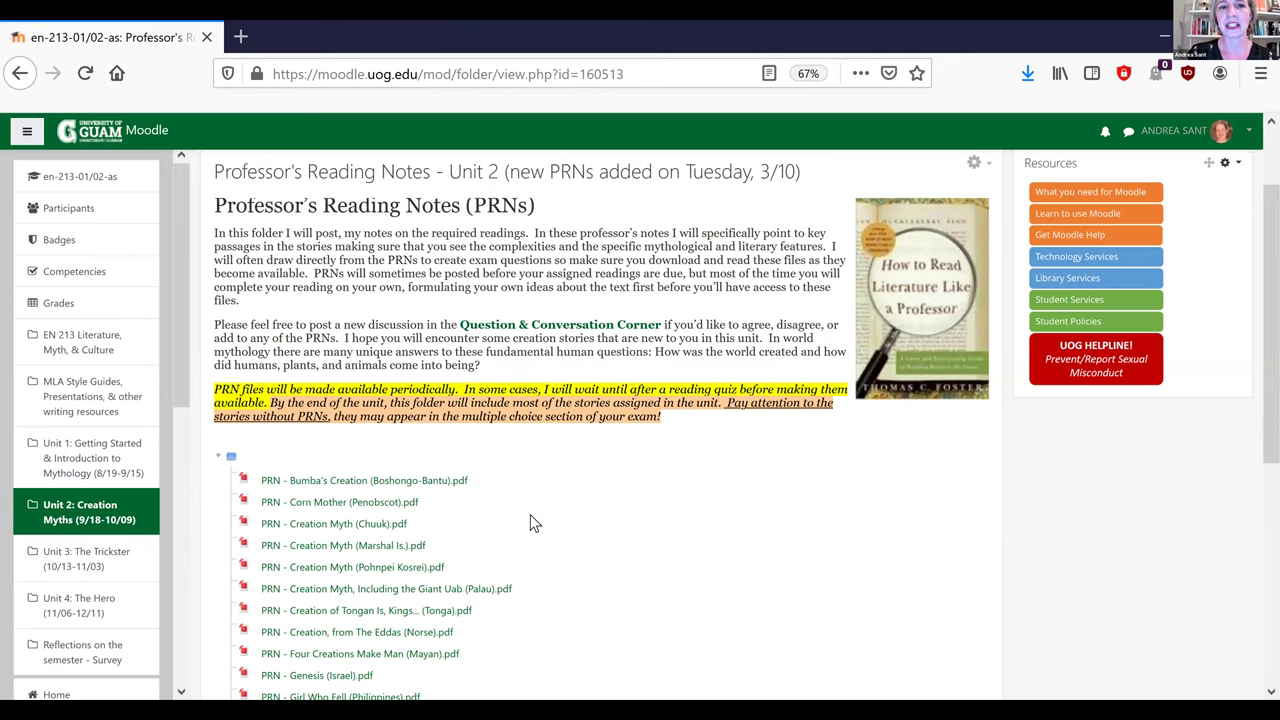
Look over the list of PRN files and the introduction in Unit 2's Professor's Reading Notes folder
scroll(470, 500, down, 3)
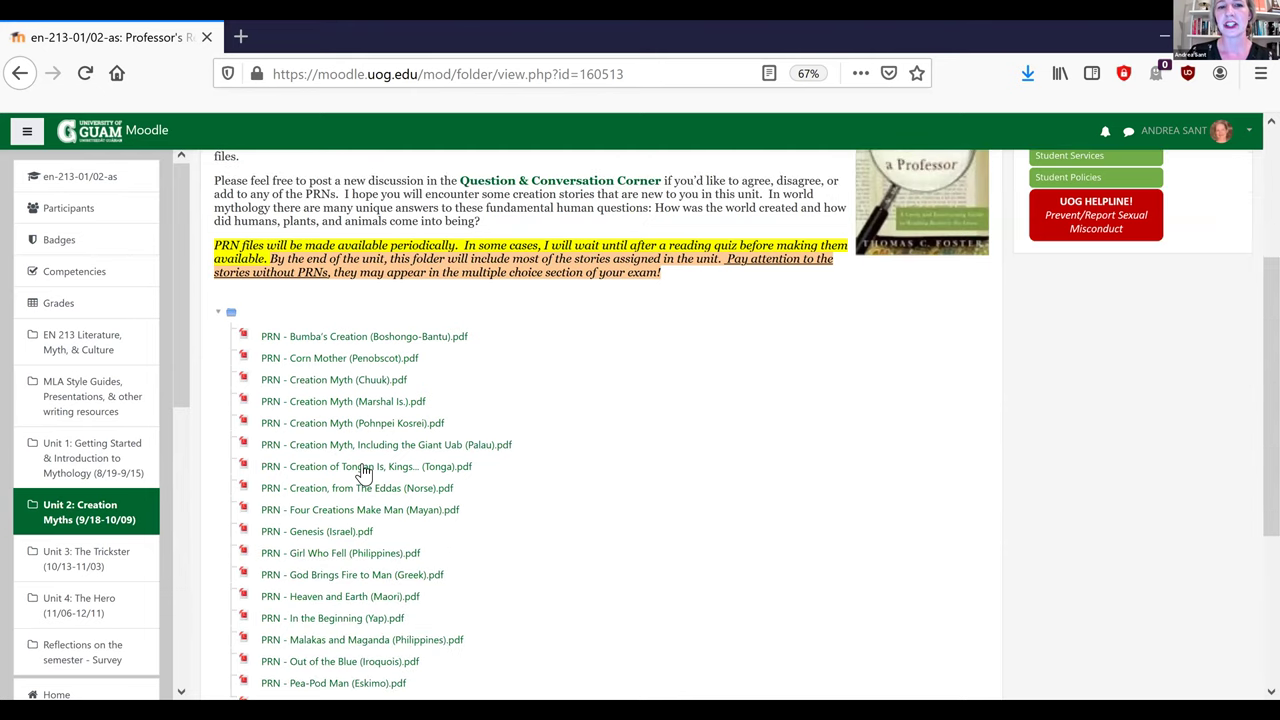
scroll(365, 470, up, 1)
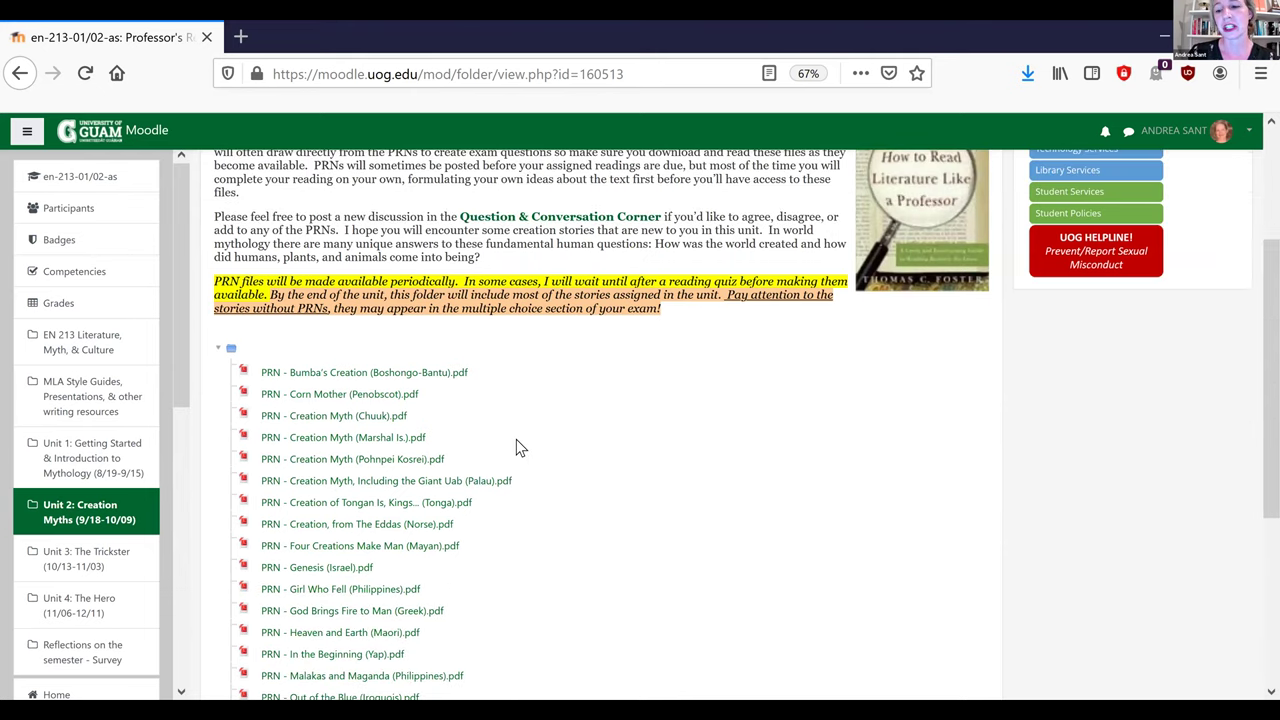
scroll(585, 210, up, 2)
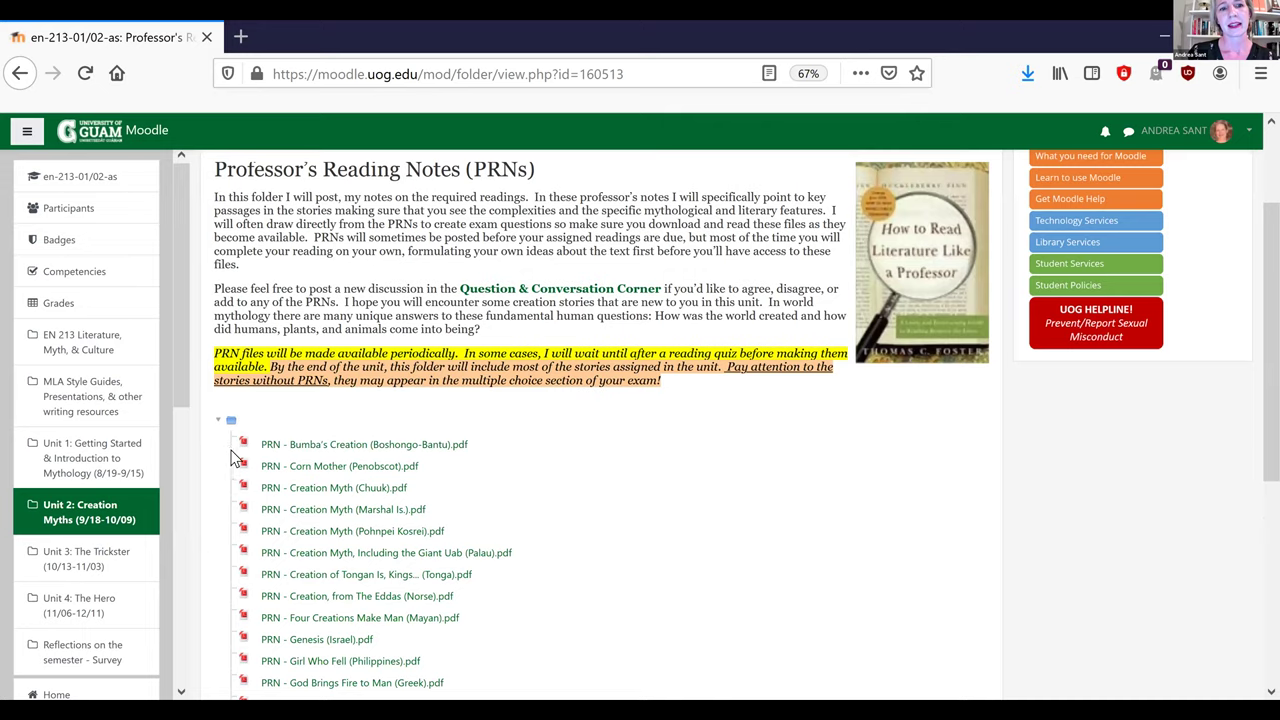
scroll(230, 455, up, 3)
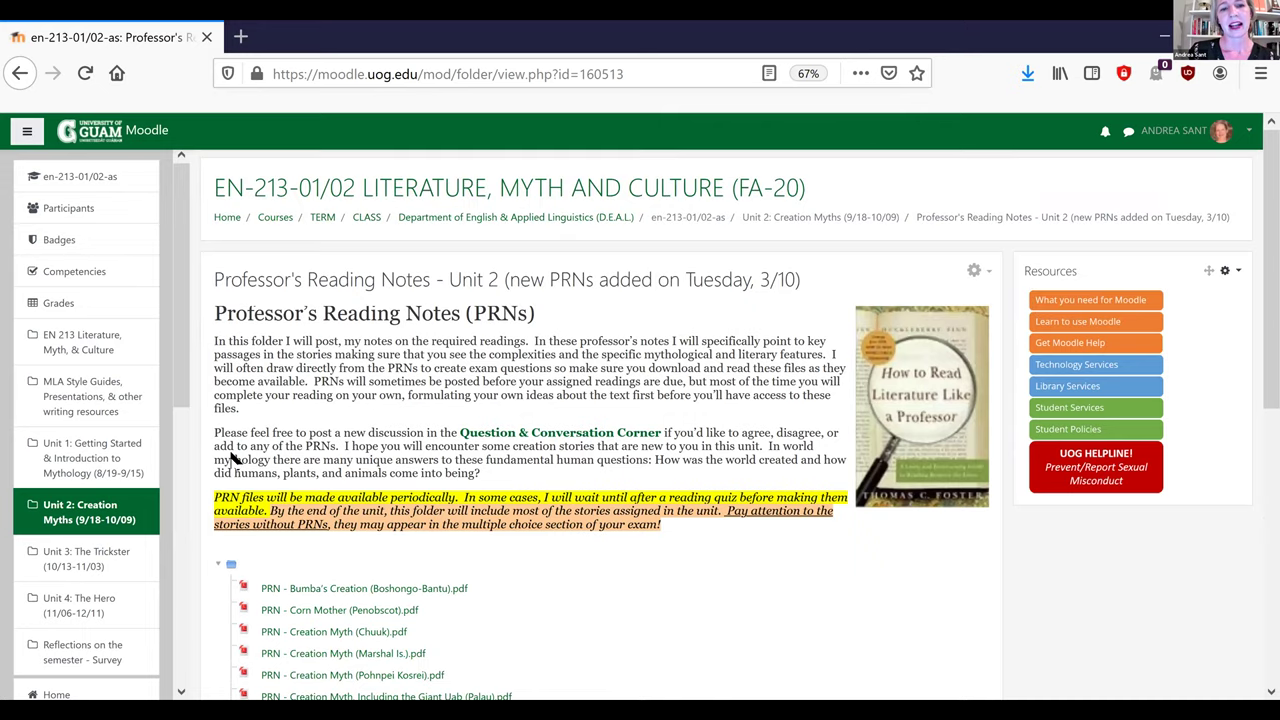
Return to the Unit 2: Creation Myths page and examine its quizzes, discussion forums, I&A #1 materials and Exam 2 resources
key(alt+Left)
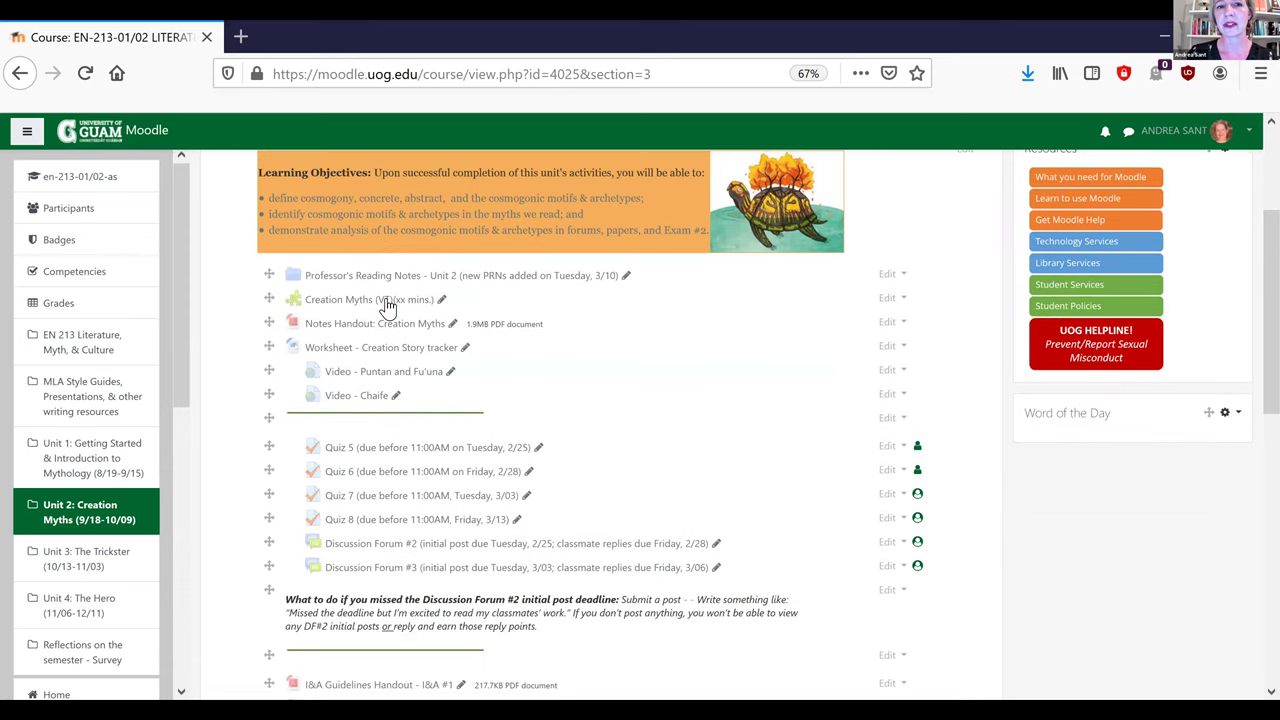
scroll(388, 306, down, 1)
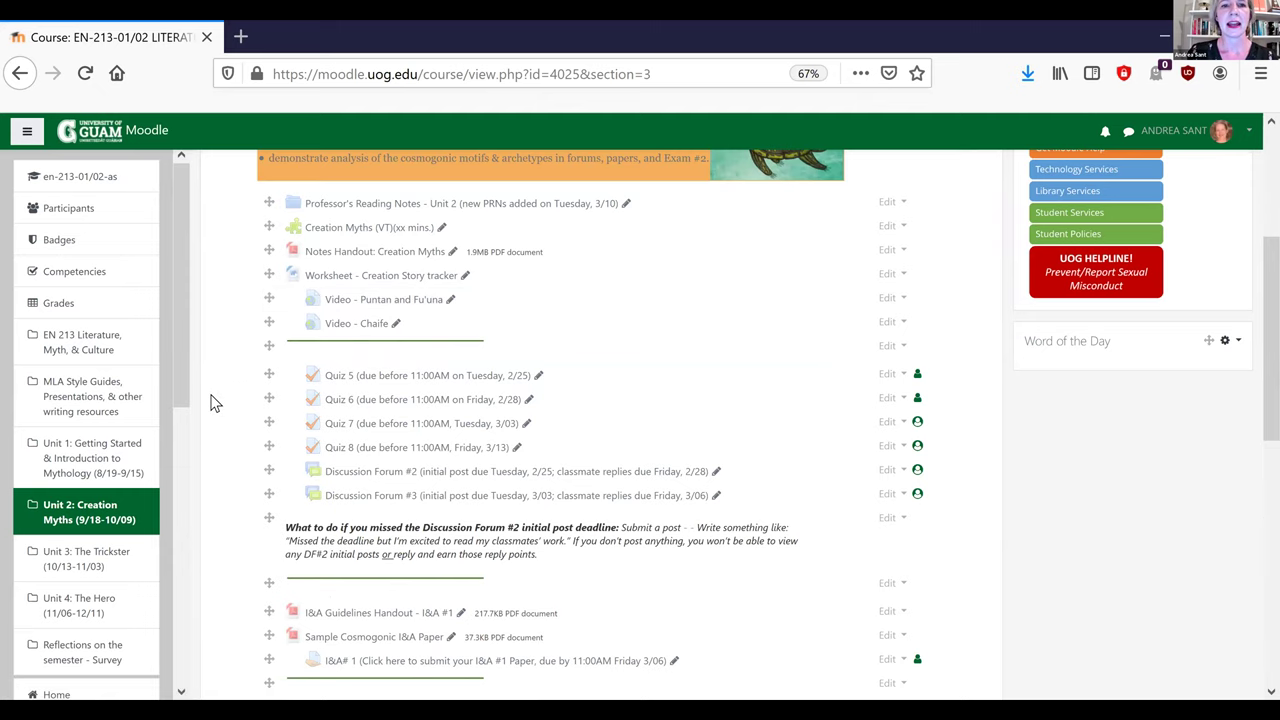
scroll(211, 403, down, 2)
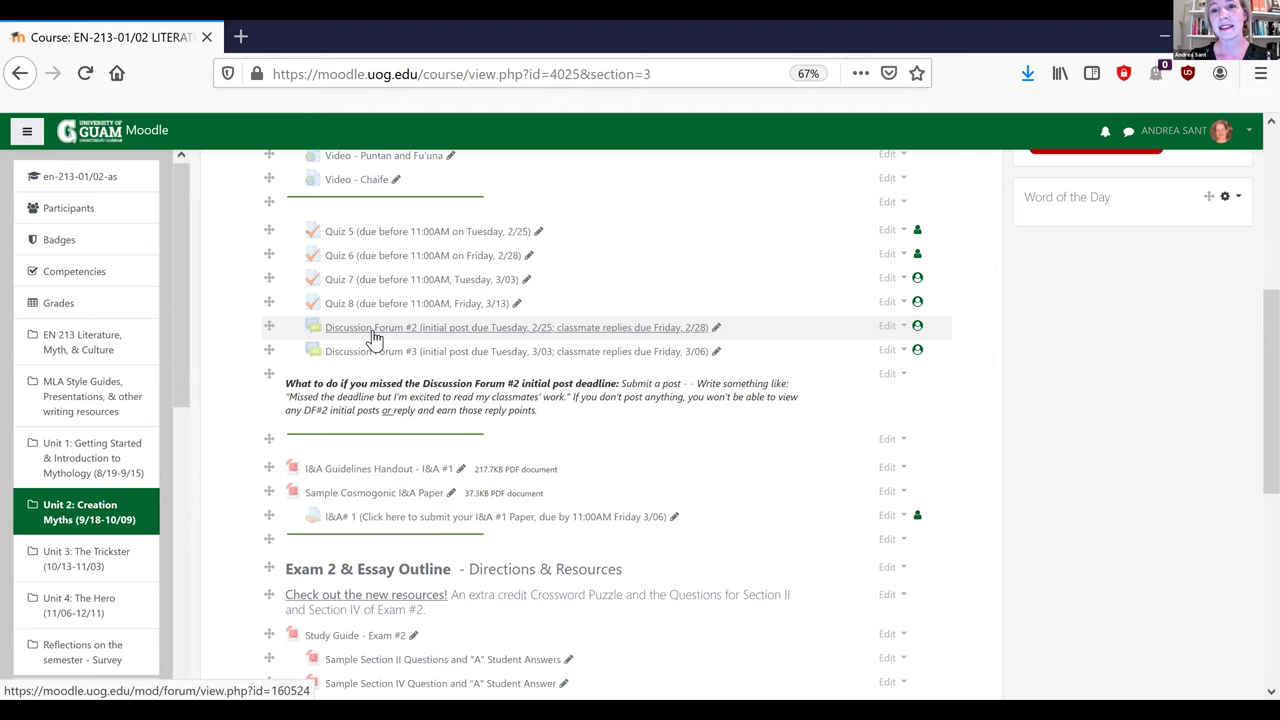
scroll(372, 338, up, 2)
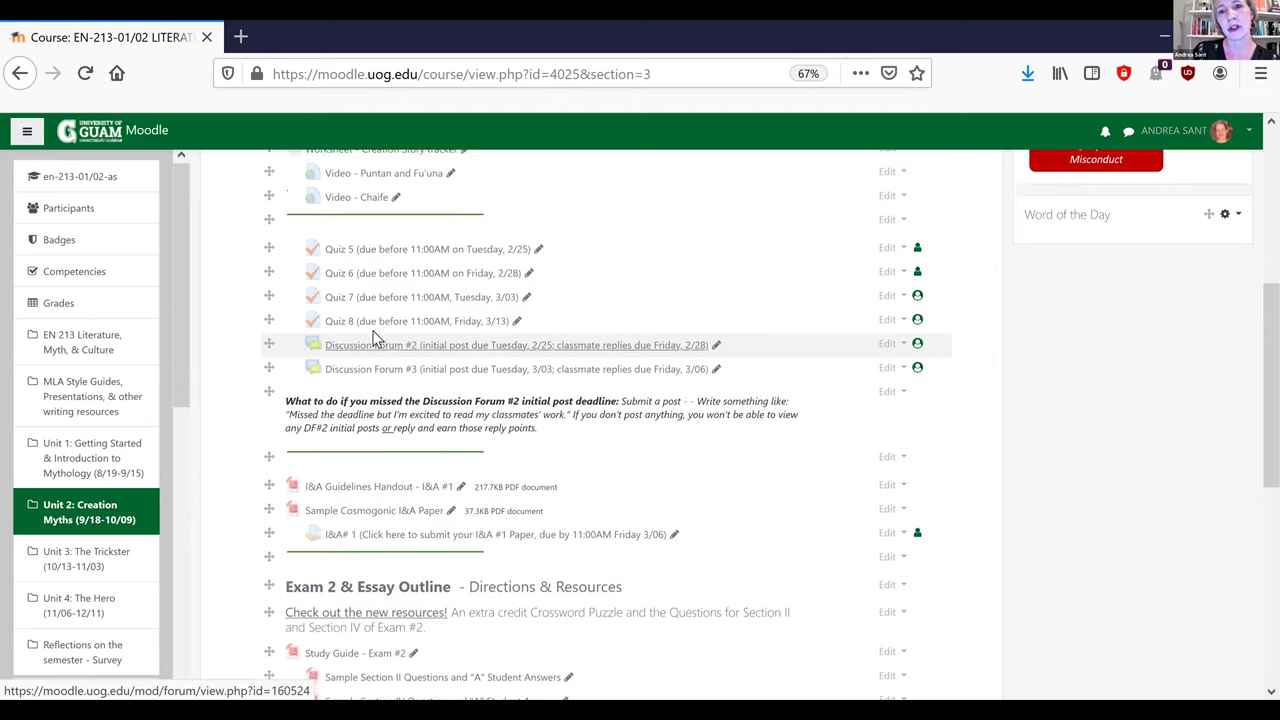
Open the form for adding a new Label to Unit 2, expand the text editor's full toolbar, review the form's sections and cancel it
scroll(372, 338, up, 10)
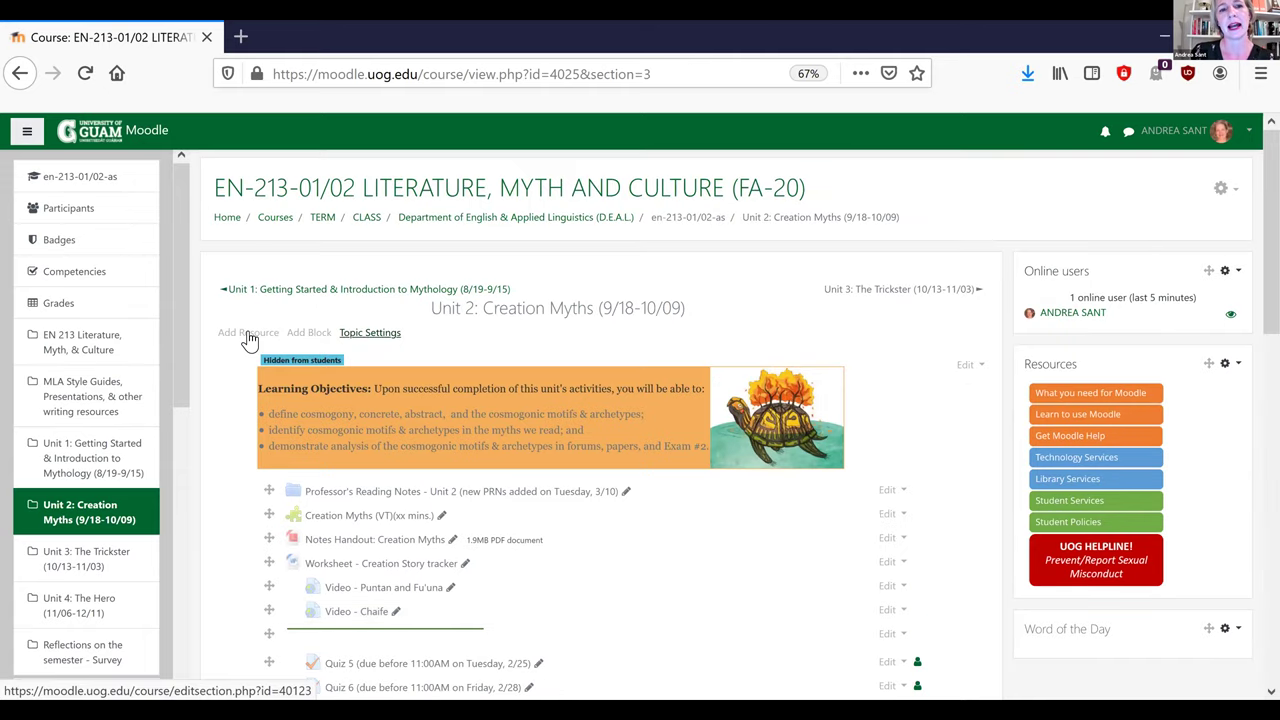
click(249, 336)
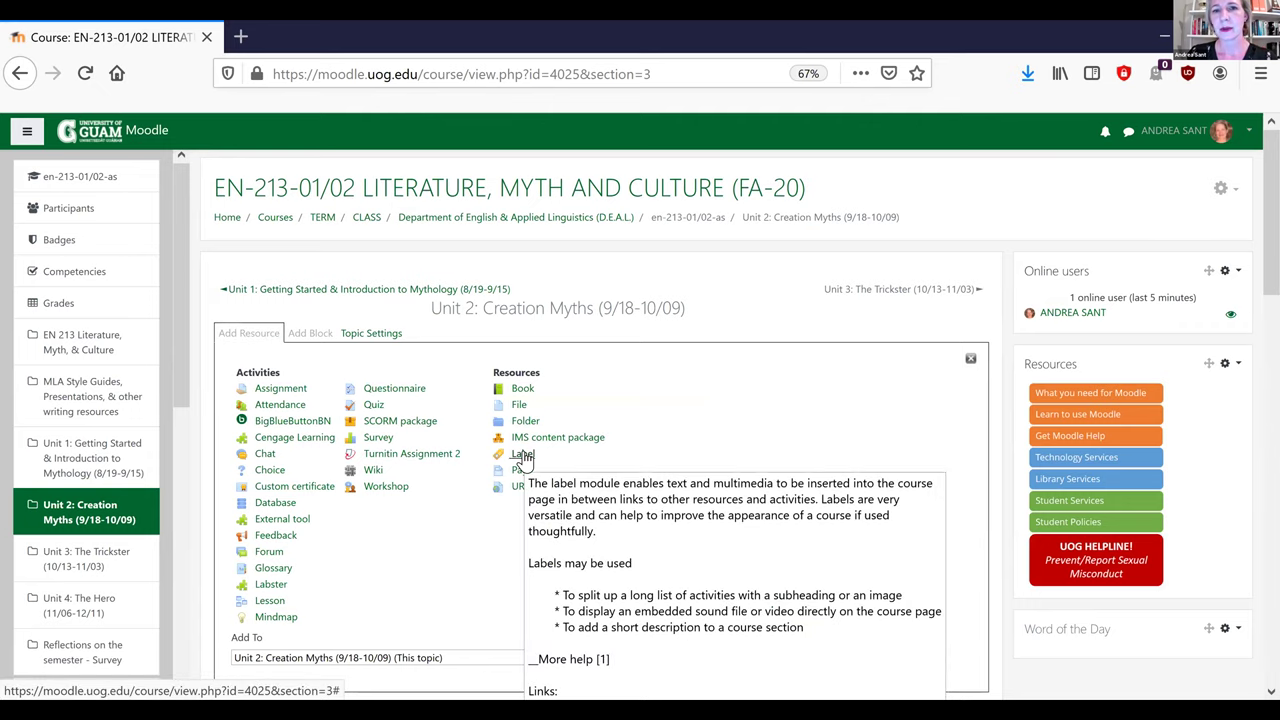
click(522, 455)
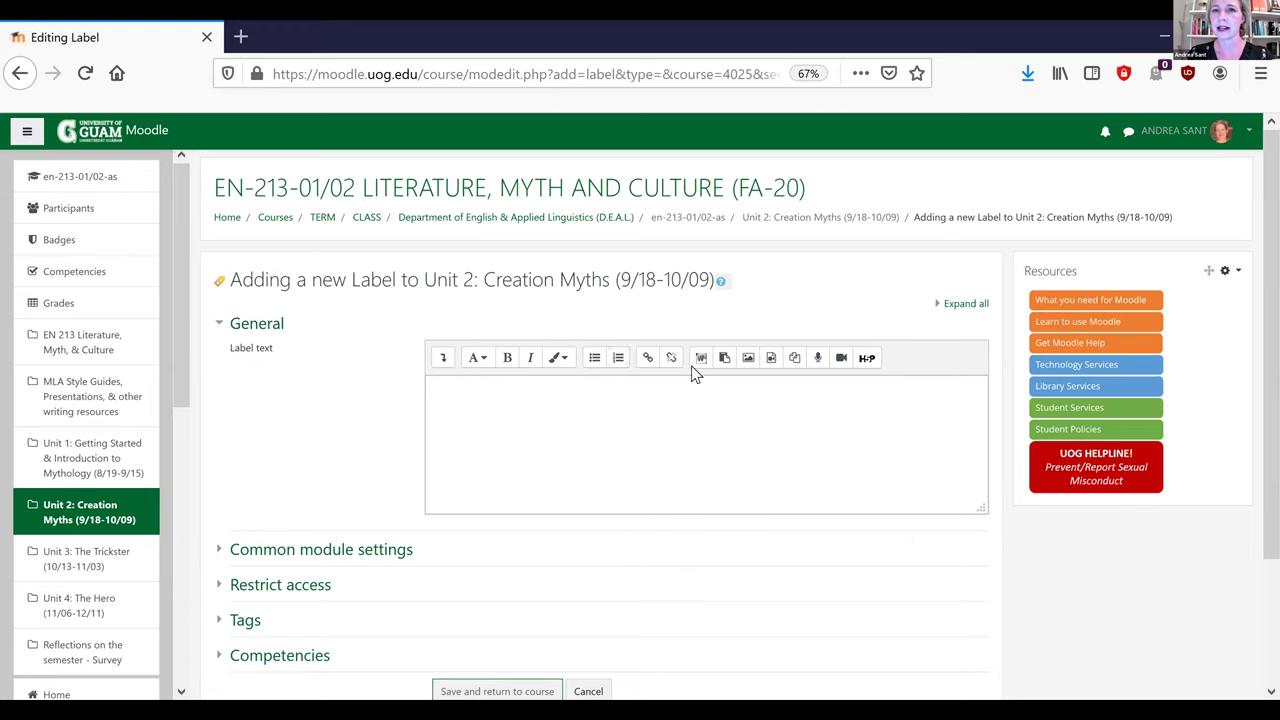
click(444, 362)
click(444, 362)
click(444, 362)
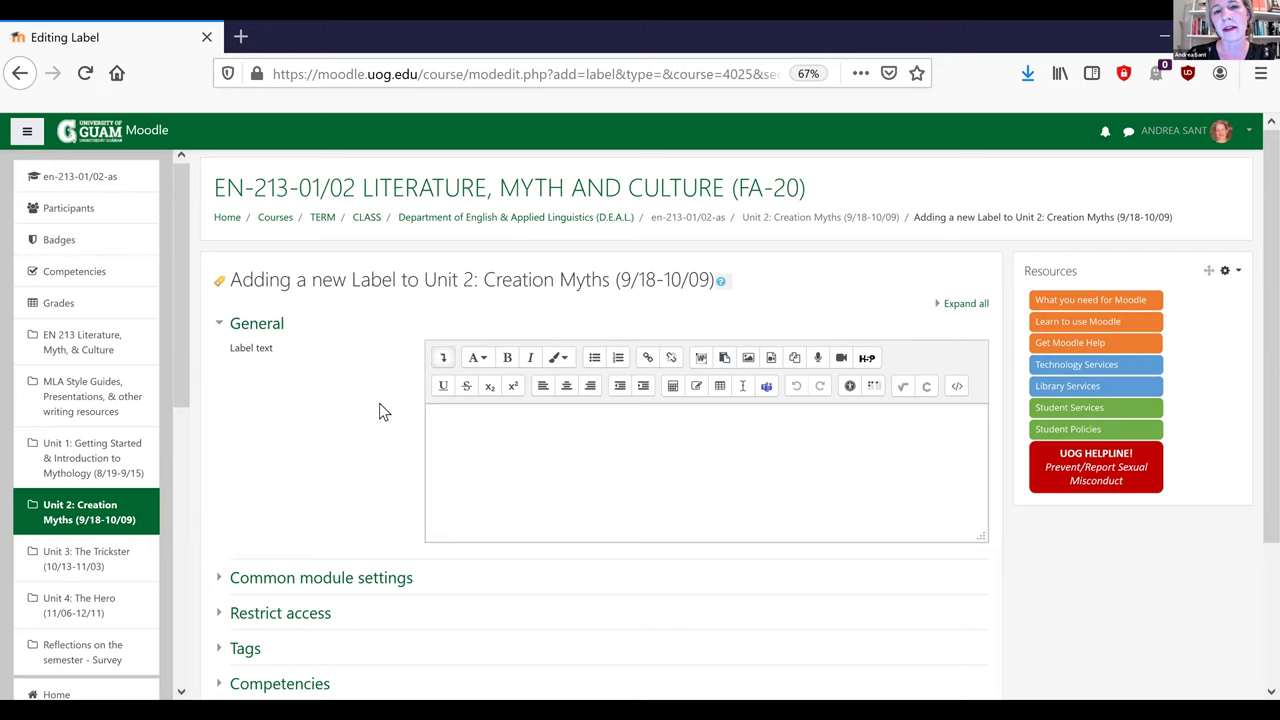
scroll(379, 403, down, 1)
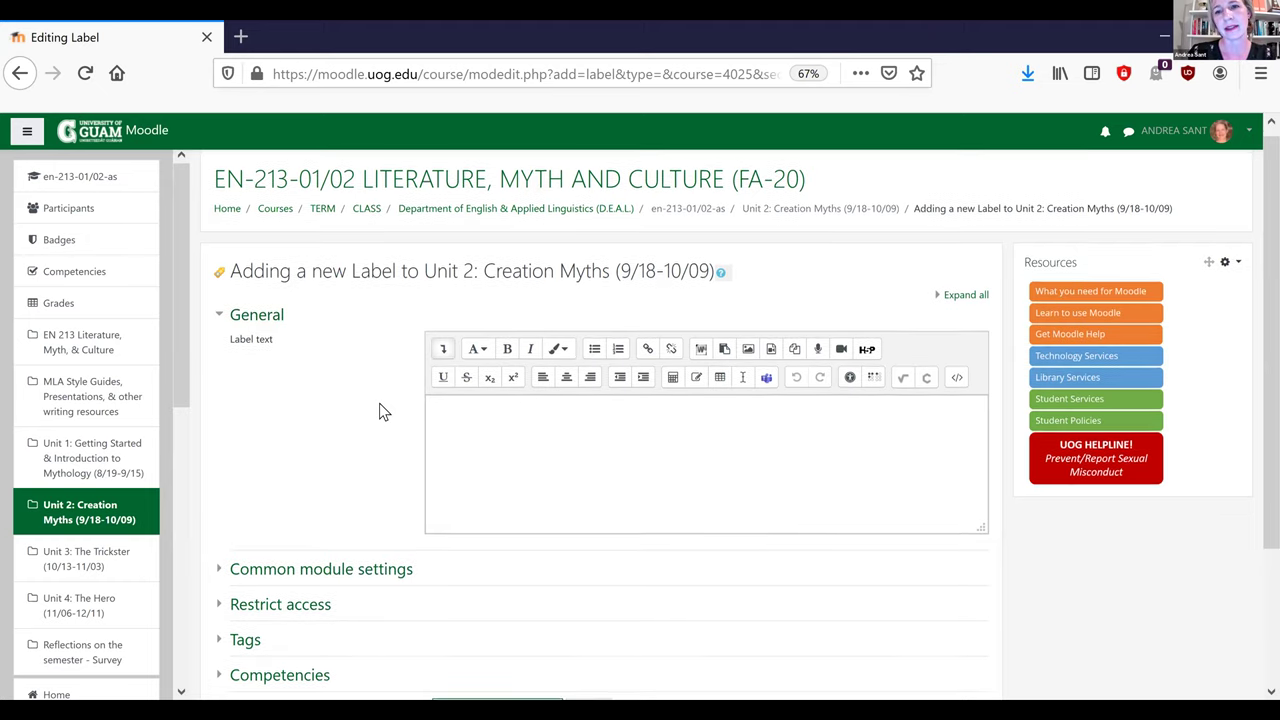
scroll(379, 403, down, 4)
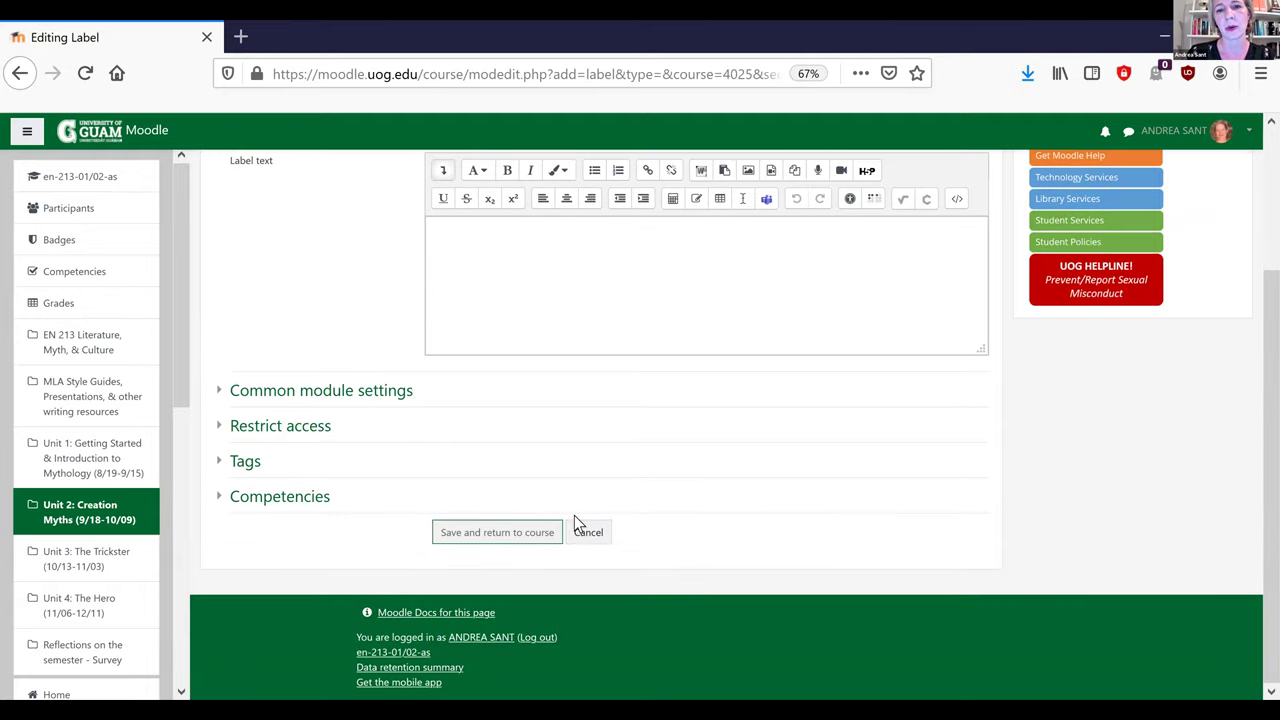
click(587, 533)
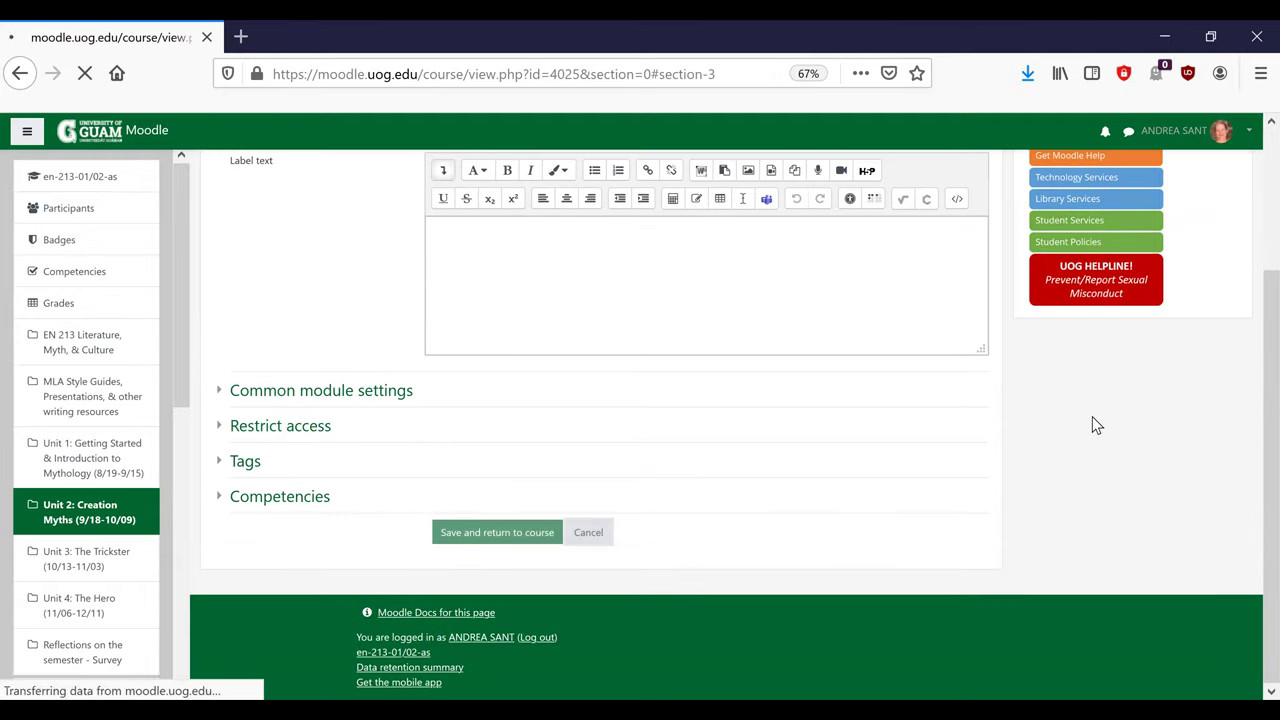